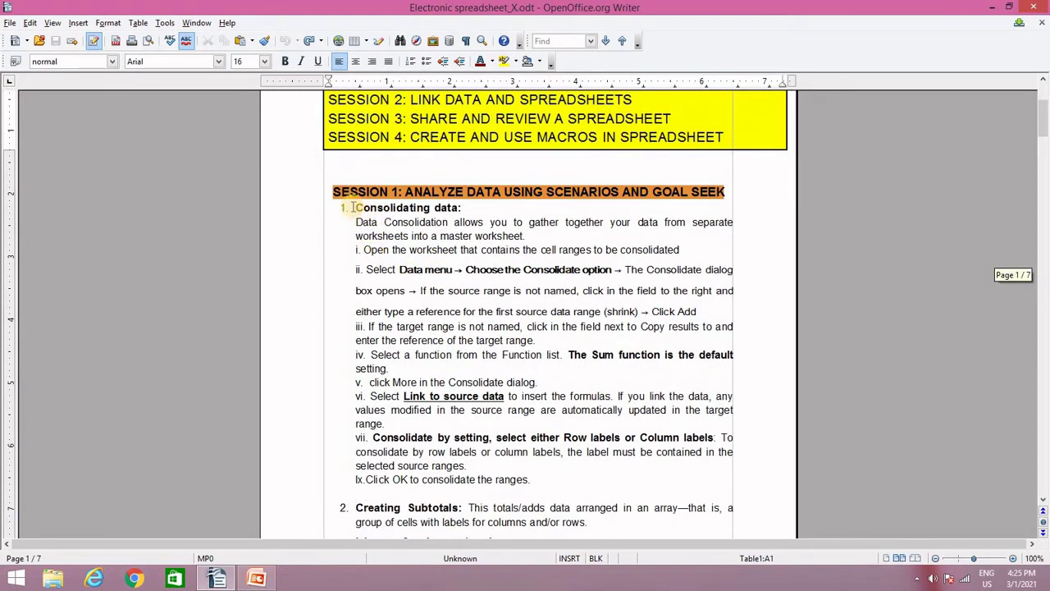
# Highlight the "Consolidating data:" heading under Session 1 in green
pyautogui.moveTo(357, 207); pyautogui.dragTo(464, 208)
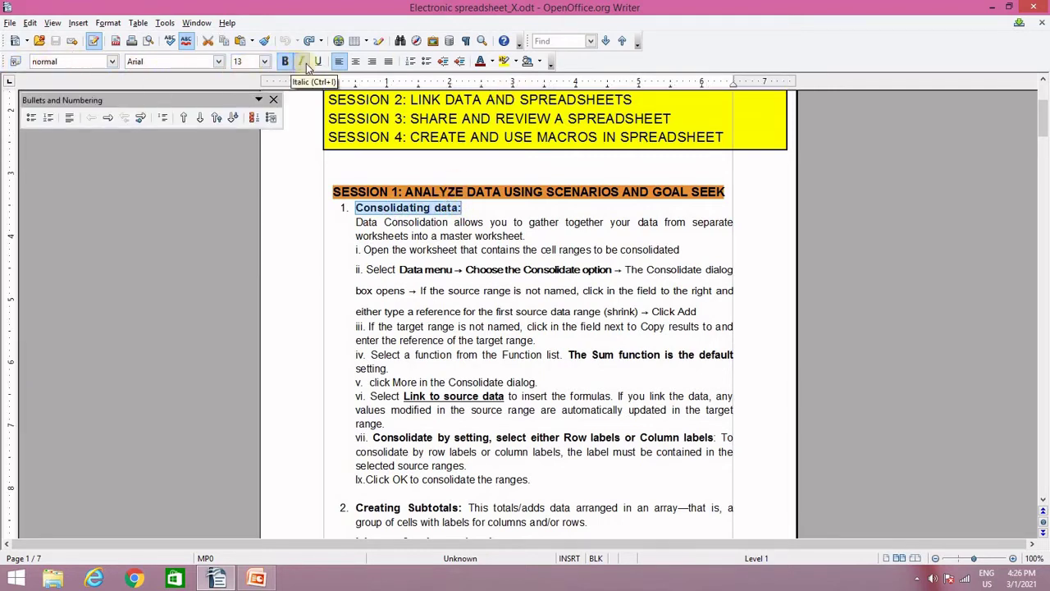
pyautogui.click(518, 63)
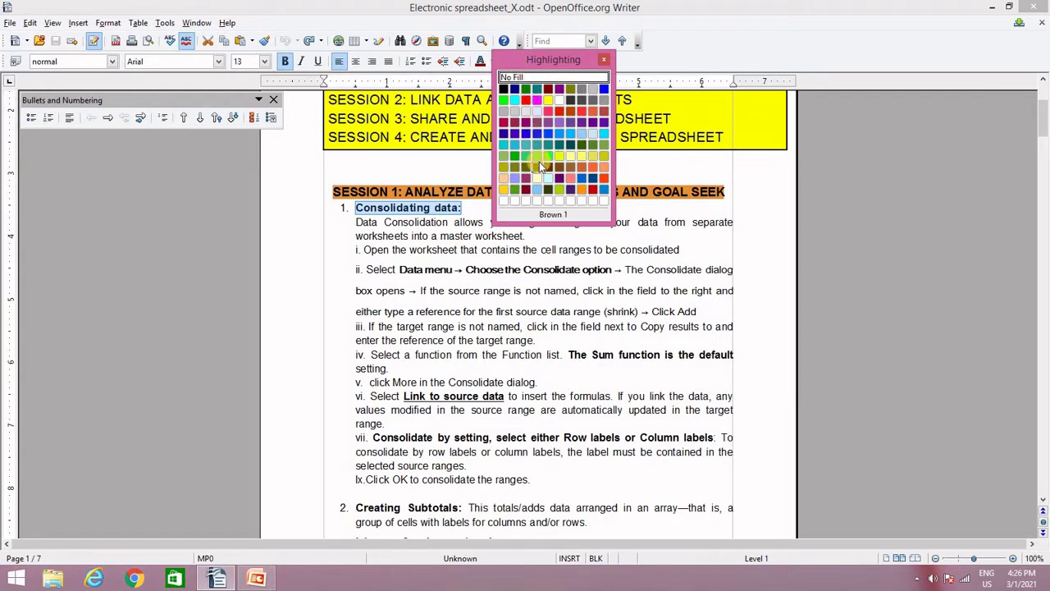
pyautogui.click(537, 155)
pyautogui.click(482, 221)
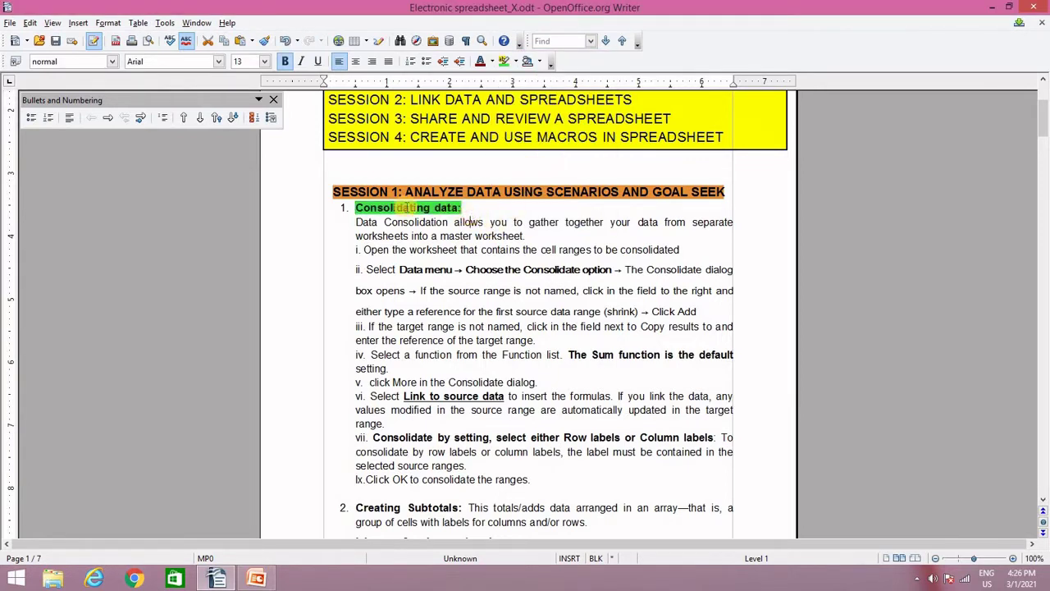
# Undo the green highlight on the "Consolidating data:" heading and close the floating Bullets and Numbering toolbar
pyautogui.click(408, 207)
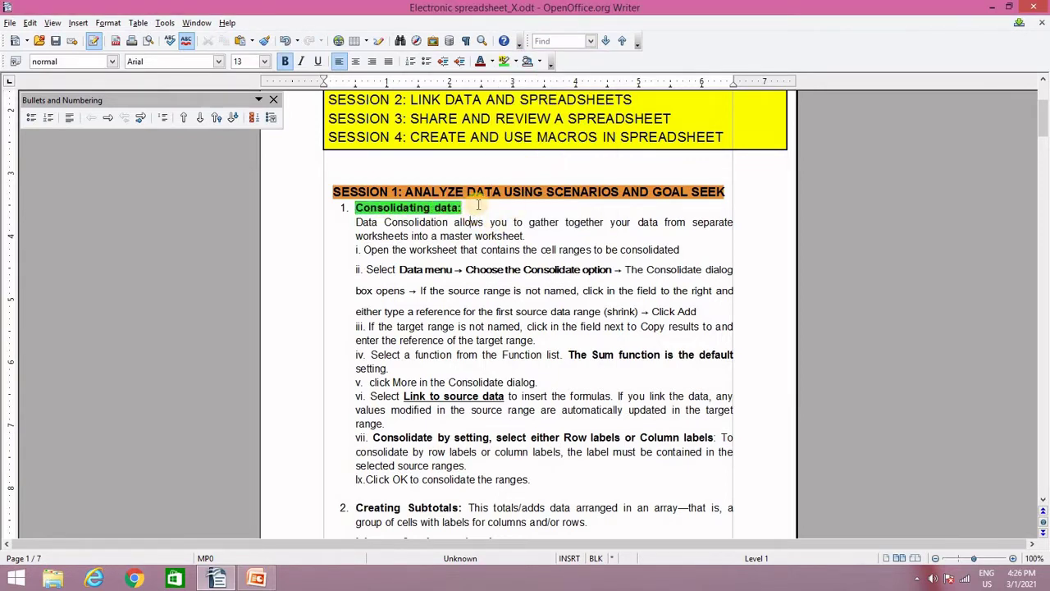
pyautogui.tripleClick(479, 205)
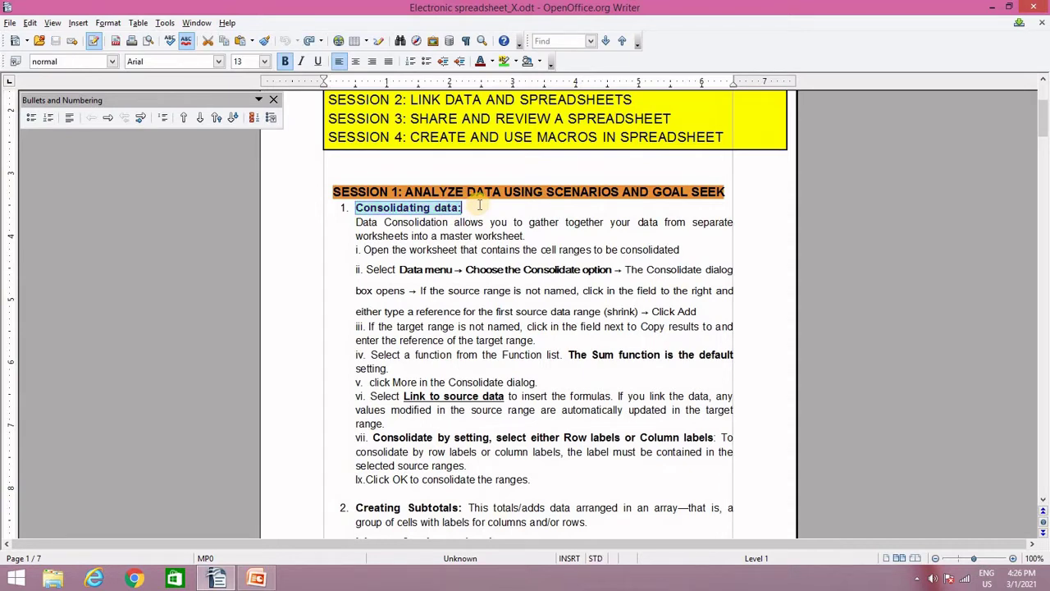
pyautogui.click(477, 207)
pyautogui.scroll(5, 476, 197)
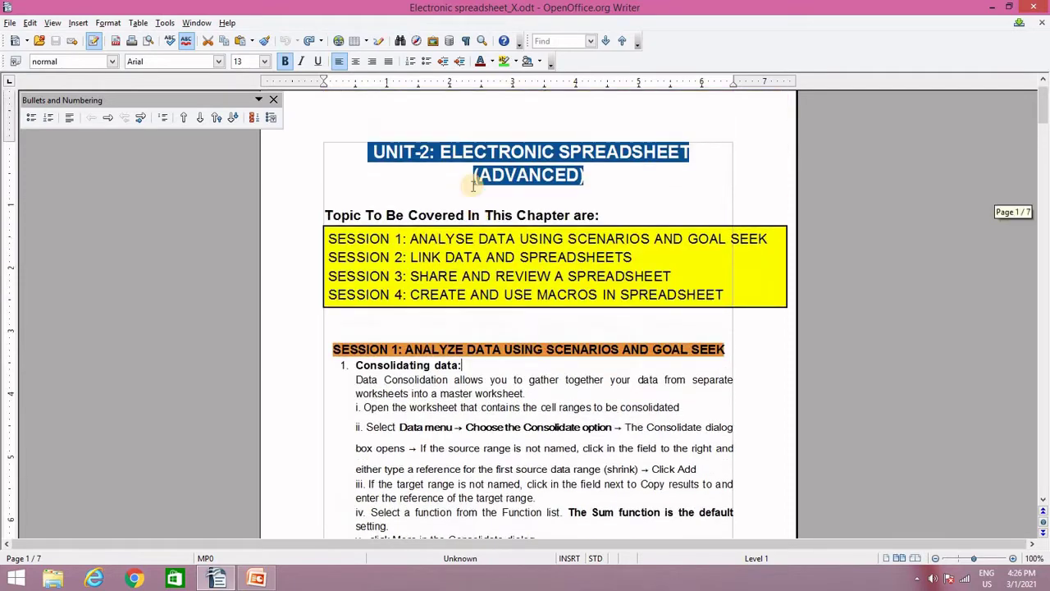
pyautogui.click(273, 99)
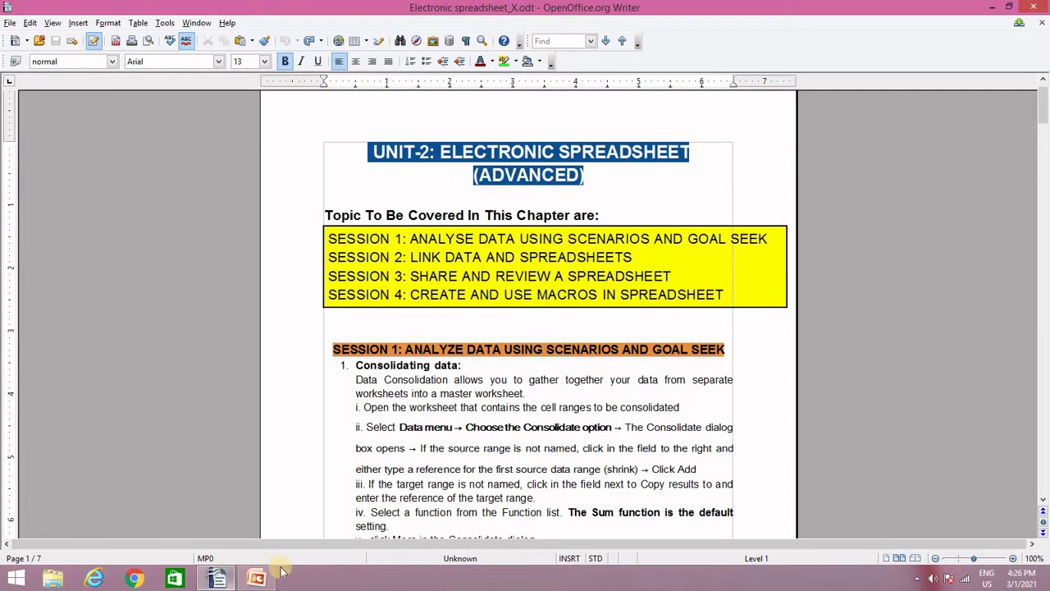
# Switch to the PowerPoint presentation and run its slide show from the current slide
pyautogui.click(256, 579)
pyautogui.hotkey('shift', 'F5')
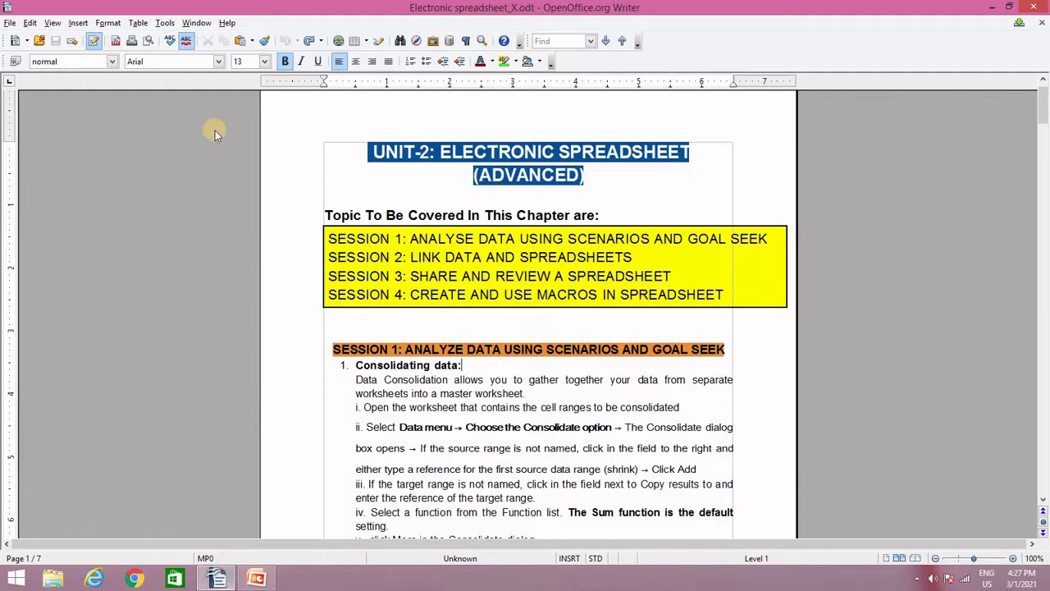
# Select steps ii to vii of the Creating Subtotals section on page 2 and open their paragraph formatting settings
pyautogui.scroll(-10, 386, 204)
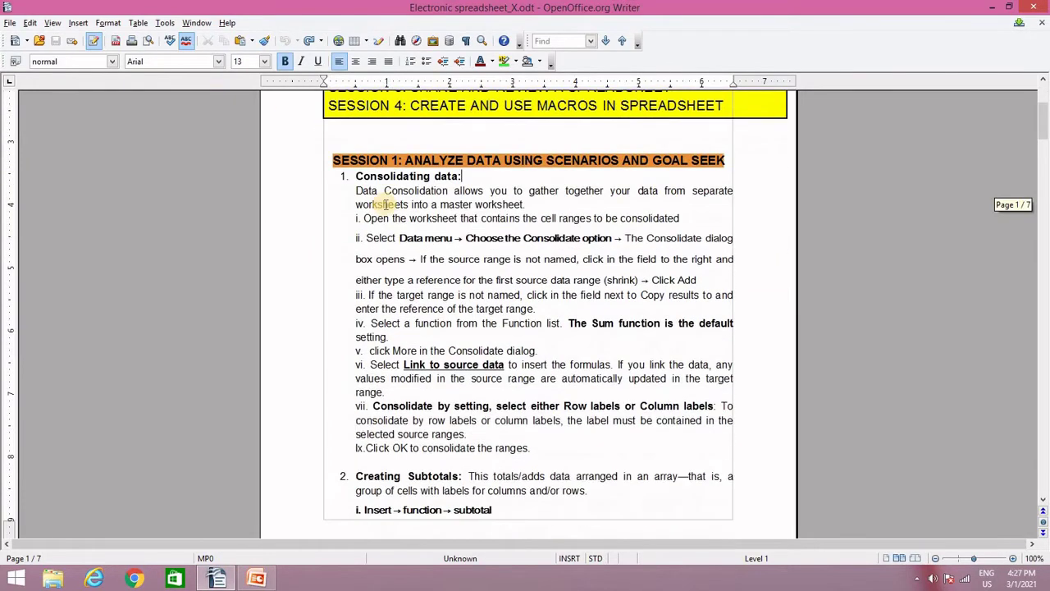
pyautogui.scroll(-2, 365, 205)
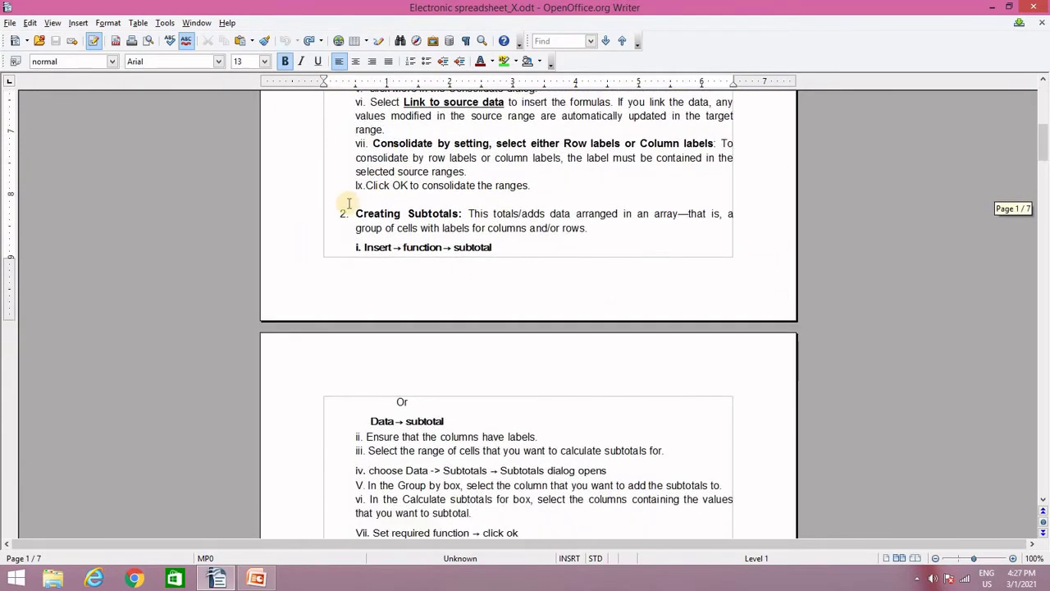
pyautogui.scroll(-3, 348, 203)
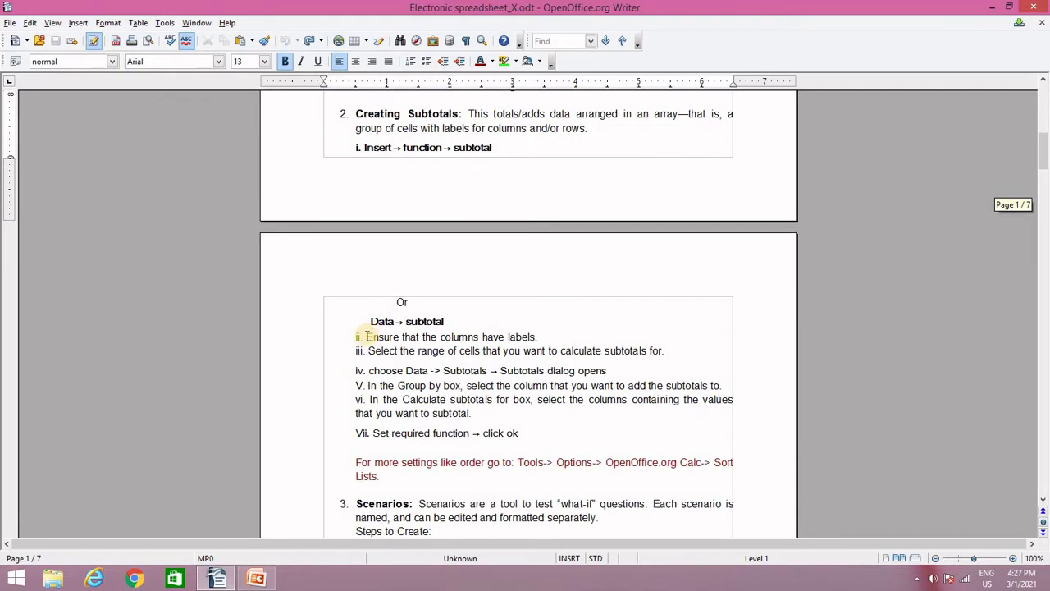
pyautogui.moveTo(367, 336); pyautogui.dragTo(535, 427)
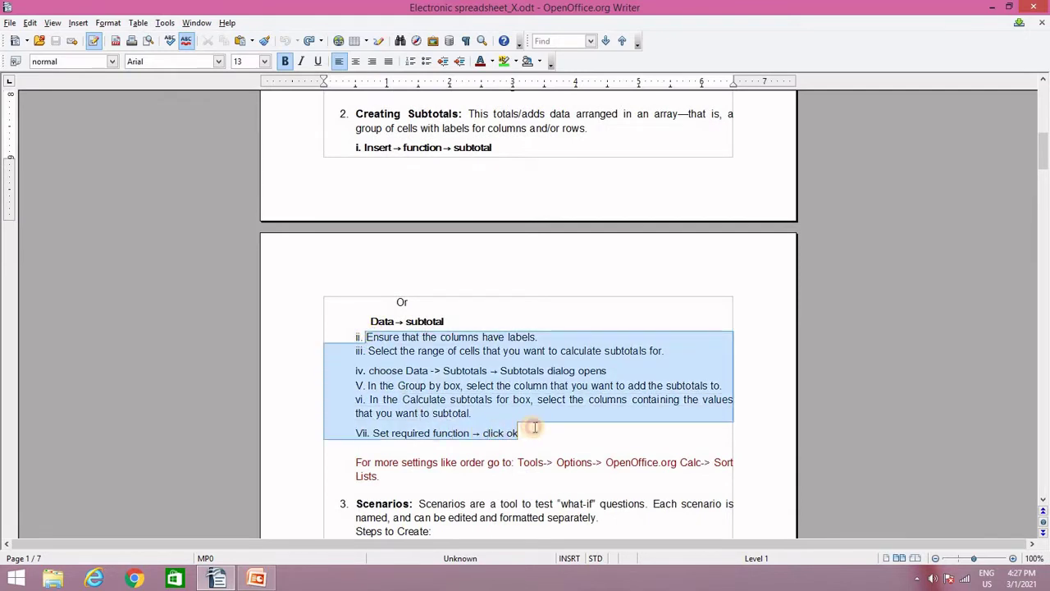
pyautogui.moveTo(352, 338); pyautogui.dragTo(367, 350)
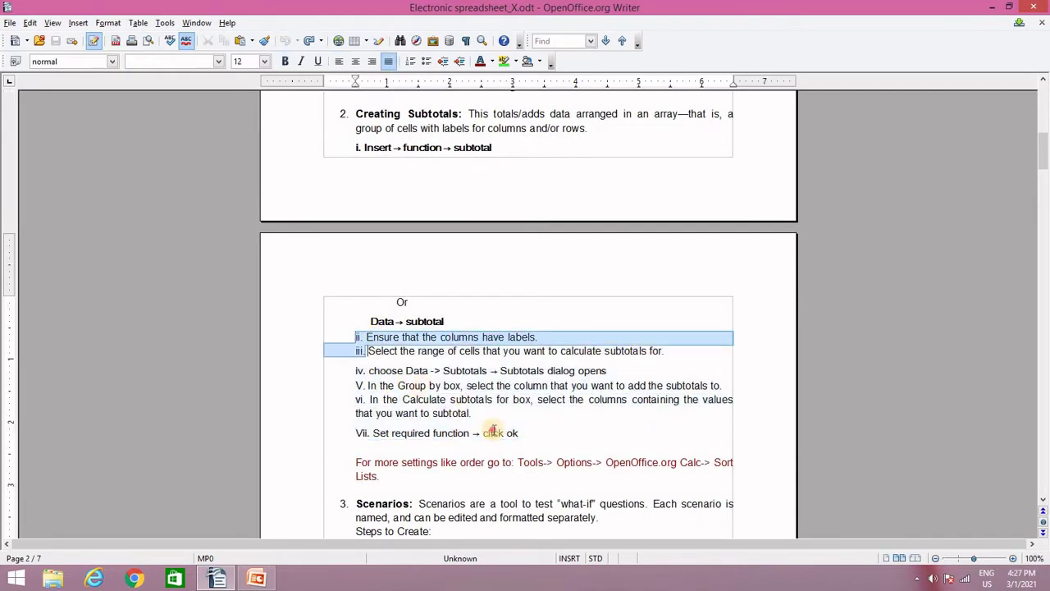
pyautogui.moveTo(494, 430); pyautogui.dragTo(550, 431)
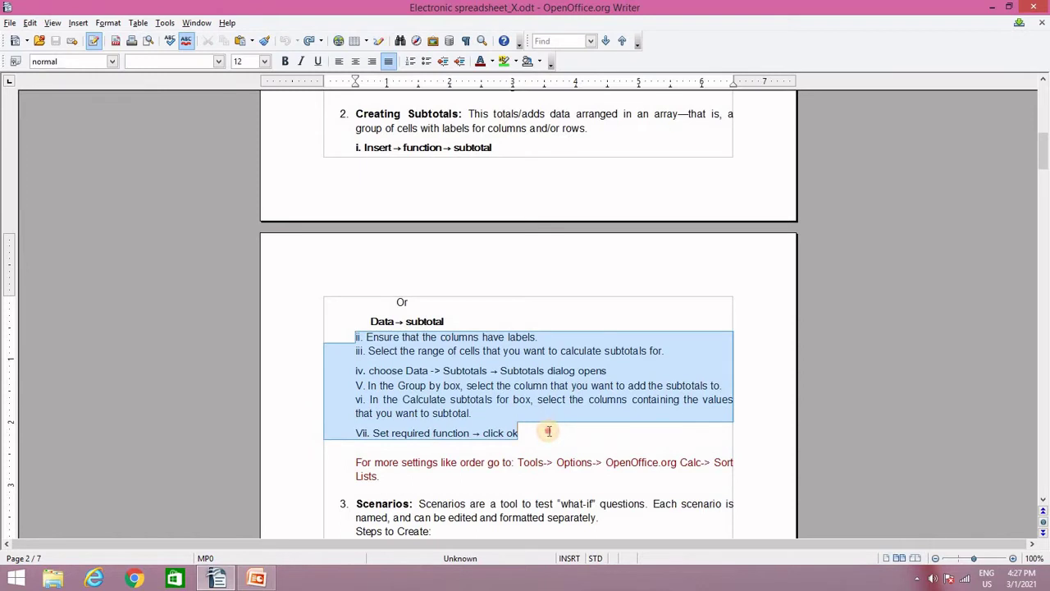
pyautogui.click(107, 22)
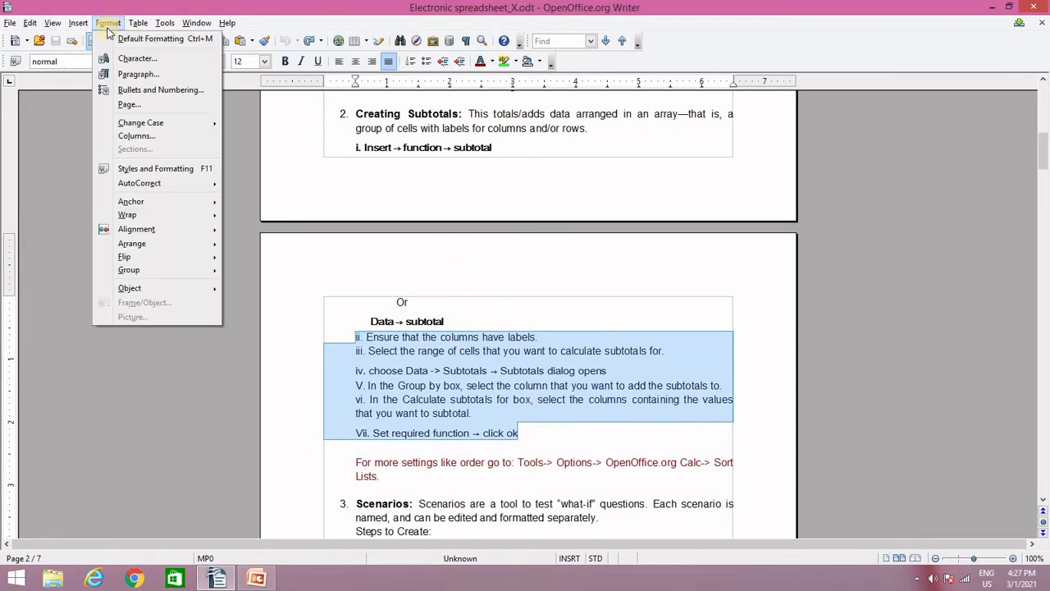
pyautogui.click(114, 74)
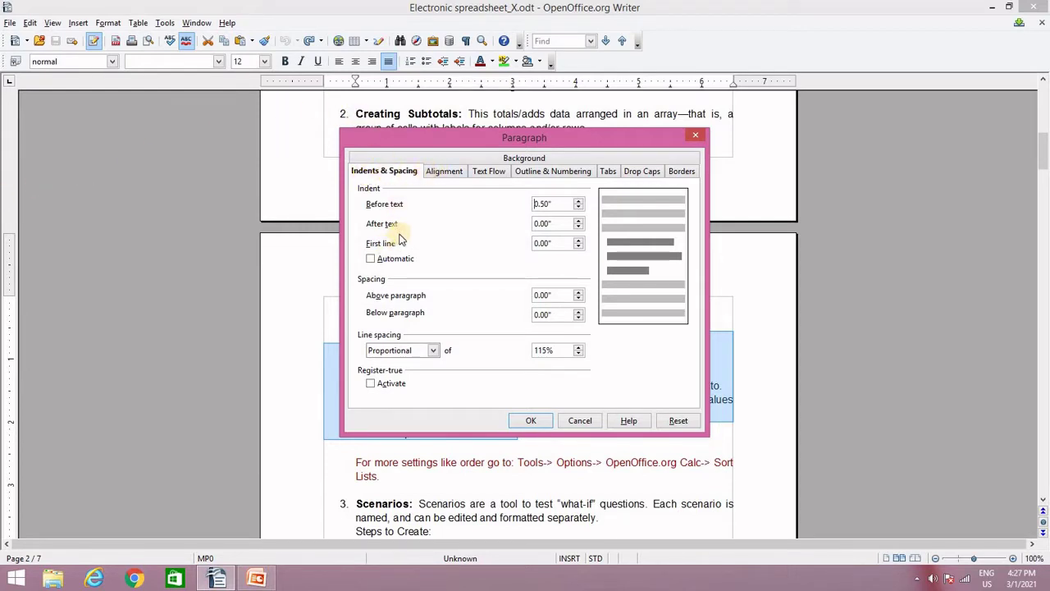
# Set the paragraph indent to 0.82" before text and 0.44" after text
pyautogui.click(580, 201)
pyautogui.click(580, 201)
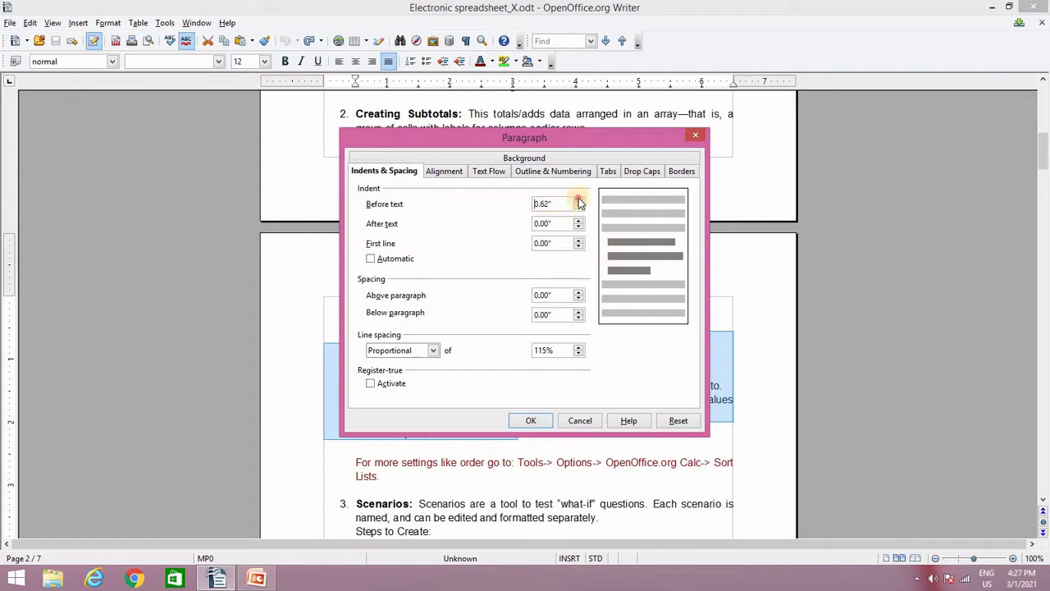
pyautogui.click(578, 200)
pyautogui.click(578, 200)
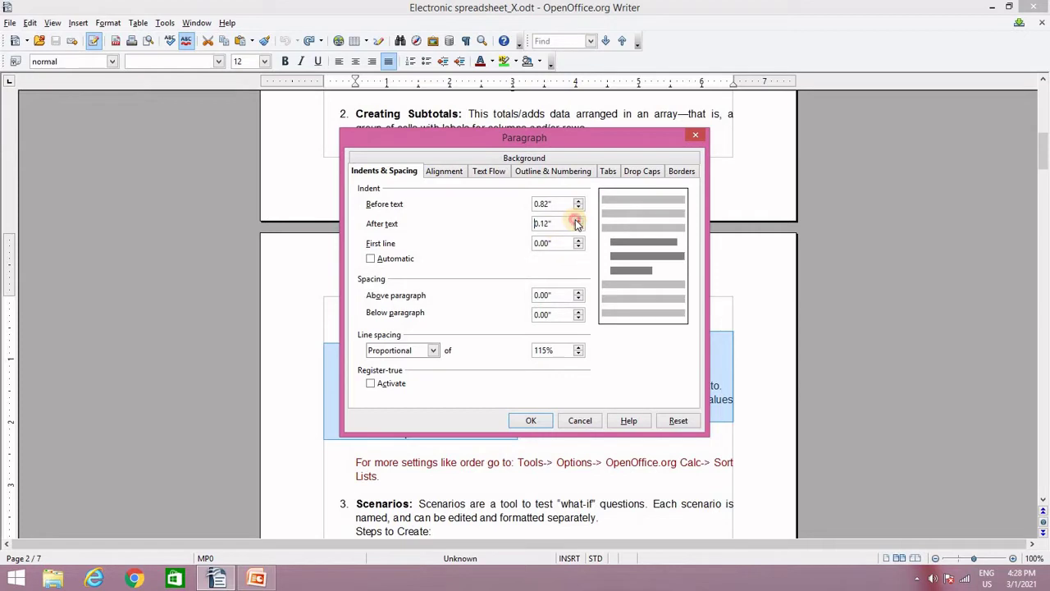
pyautogui.click(578, 221)
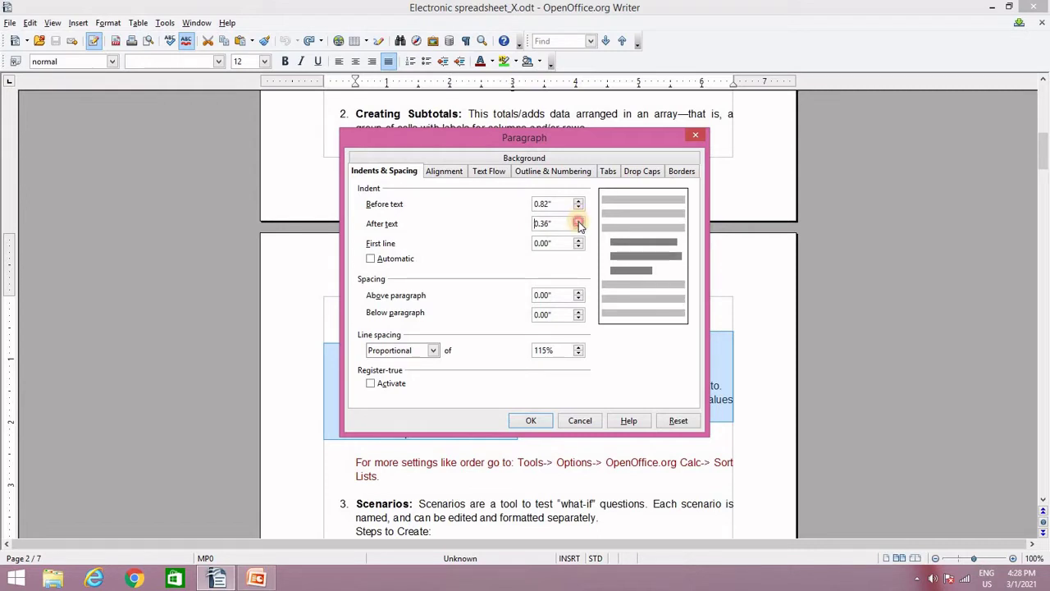
pyautogui.click(578, 222)
# Set the spacing above the paragraph to 0.40"
pyautogui.click(579, 292)
pyautogui.click(578, 292)
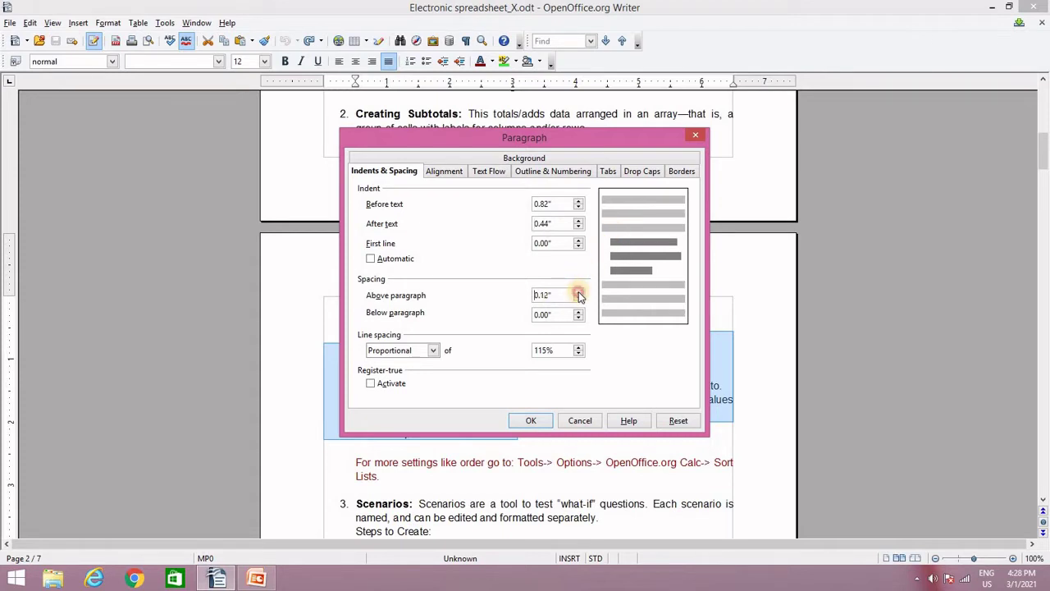
pyautogui.click(578, 292)
pyautogui.click(579, 292)
pyautogui.click(578, 292)
pyautogui.click(578, 292)
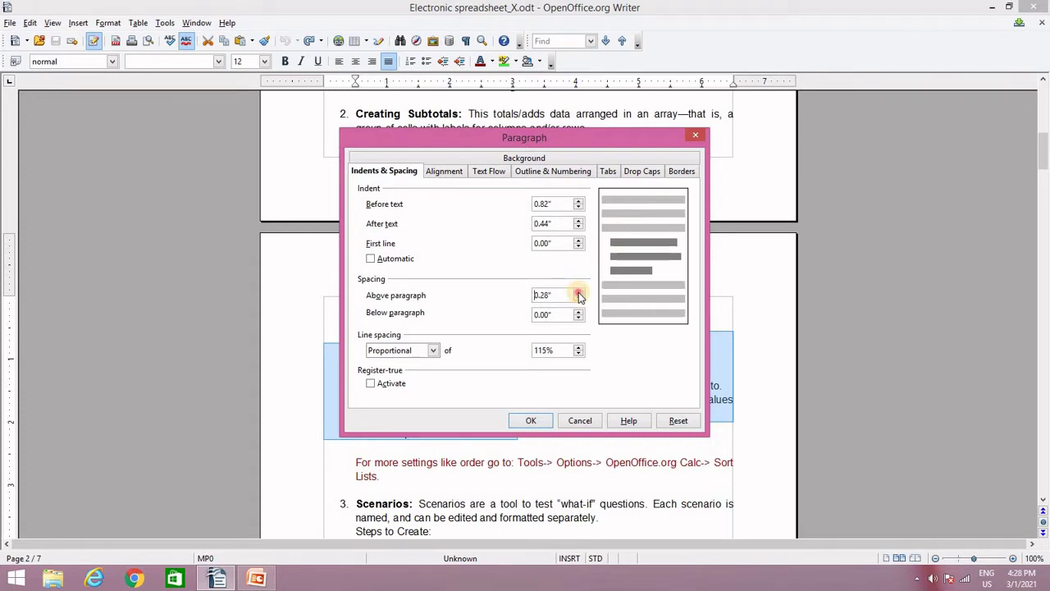
pyautogui.click(578, 292)
pyautogui.click(579, 292)
pyautogui.click(578, 292)
pyautogui.click(578, 292)
pyautogui.click(578, 292)
pyautogui.click(579, 292)
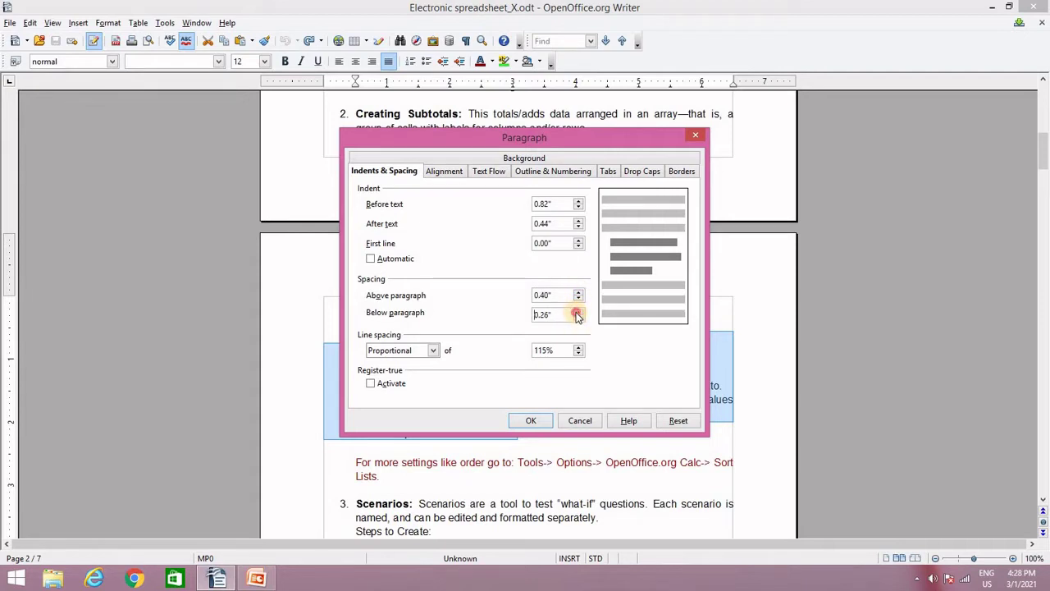
# Set the spacing below the paragraph to 0.36" and apply the paragraph settings to the selected steps
pyautogui.click(579, 311)
pyautogui.click(579, 311)
pyautogui.click(578, 311)
pyautogui.click(578, 311)
pyautogui.click(578, 311)
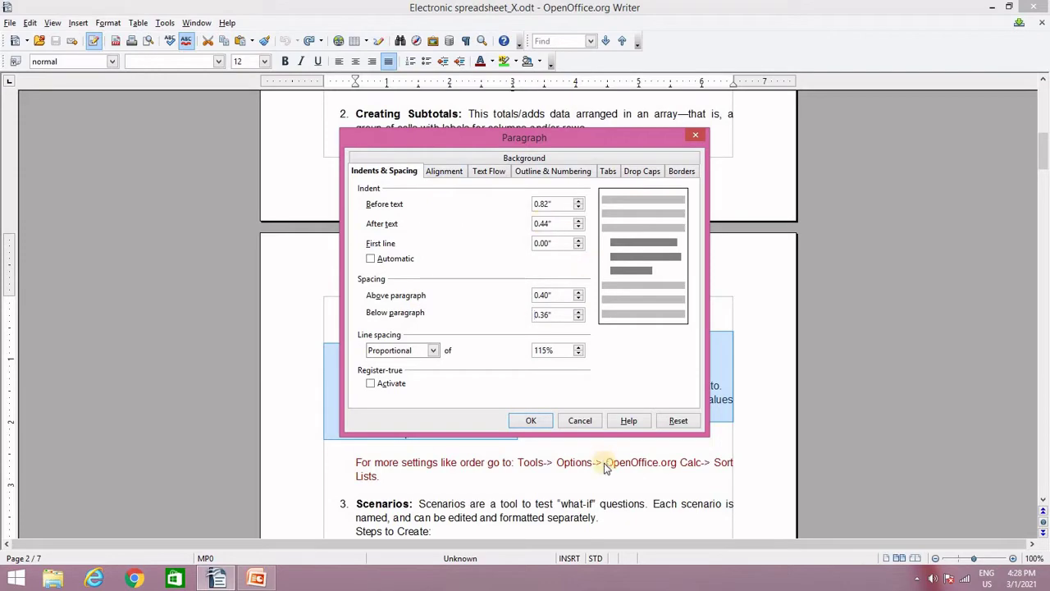
pyautogui.click(530, 421)
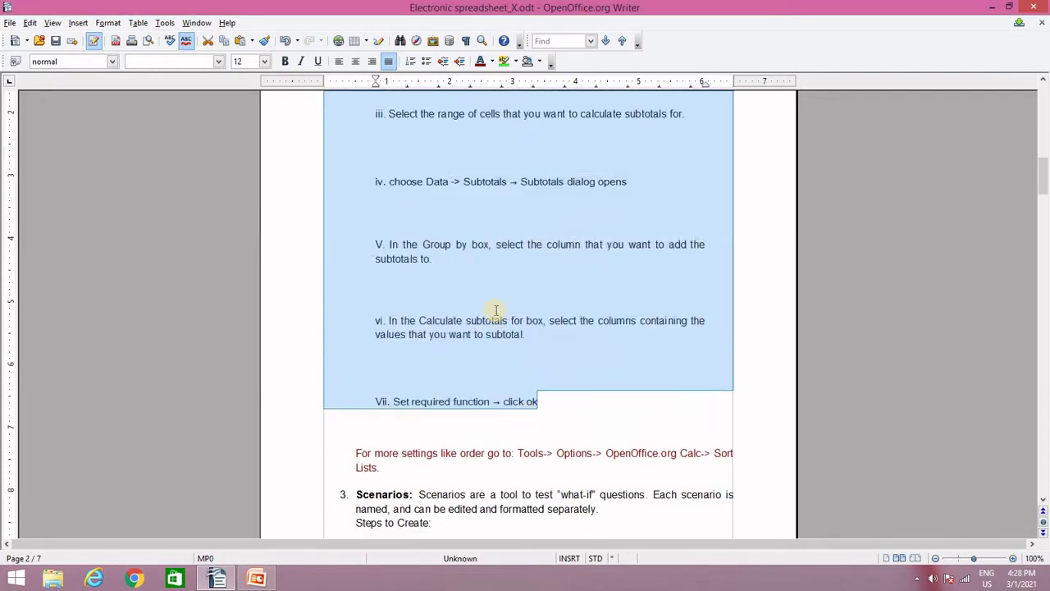
# Examine the indents and paragraph spacing of subtotal steps ii to vii, comparing them with the surrounding text
pyautogui.click(494, 310)
pyautogui.scroll(10, 494, 311)
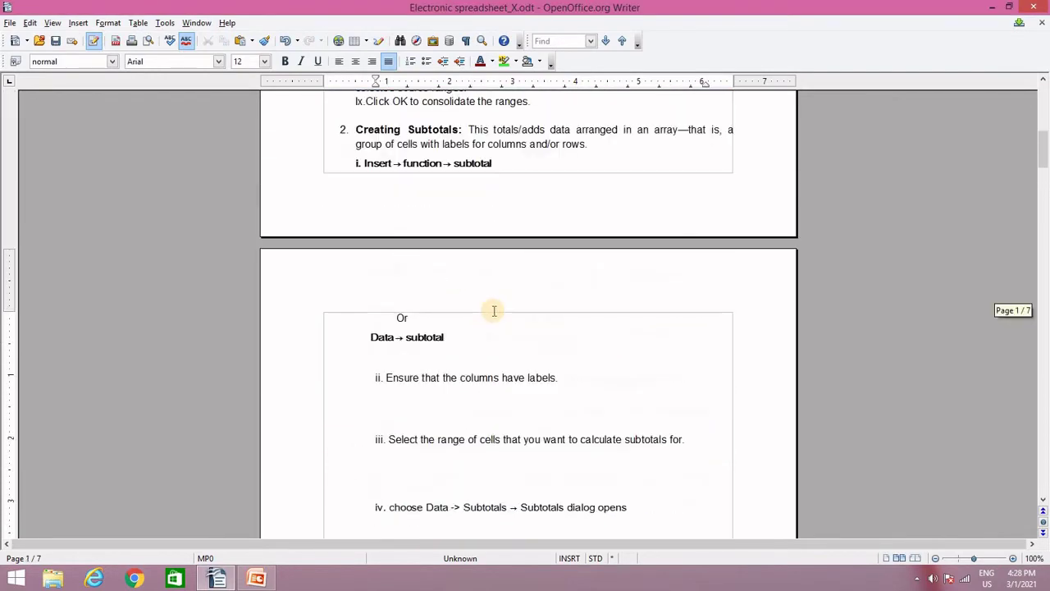
pyautogui.scroll(-5, 494, 317)
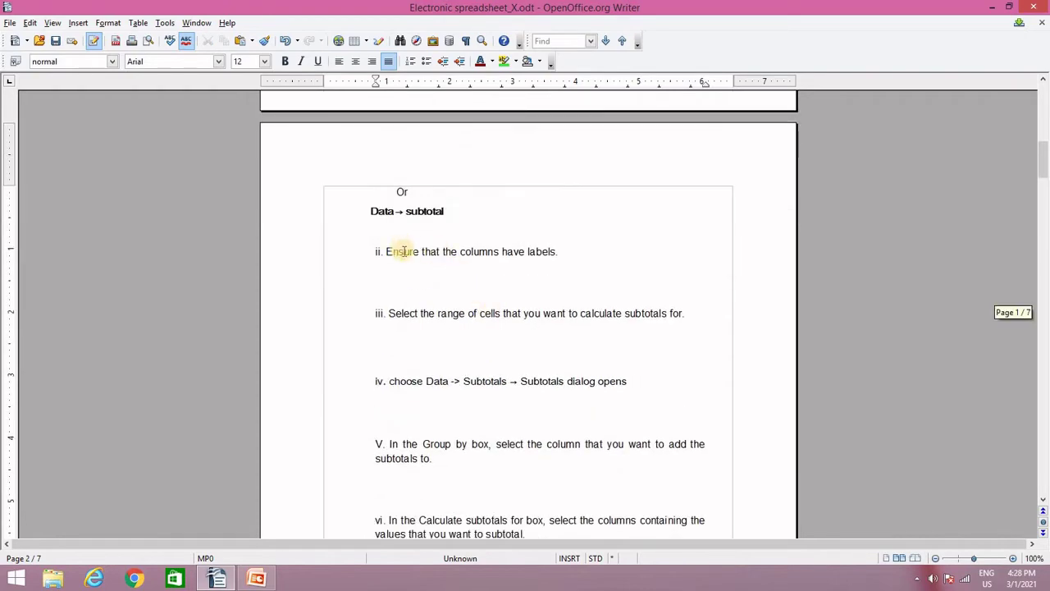
pyautogui.scroll(3, 400, 238)
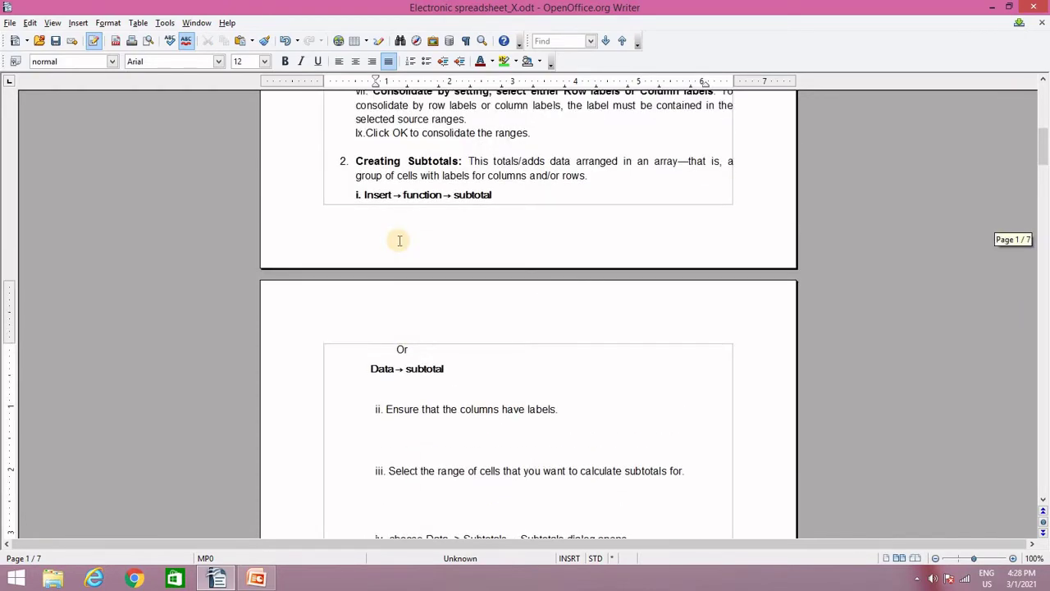
pyautogui.scroll(-1, 399, 241)
pyautogui.scroll(1, 399, 241)
pyautogui.scroll(-3, 399, 240)
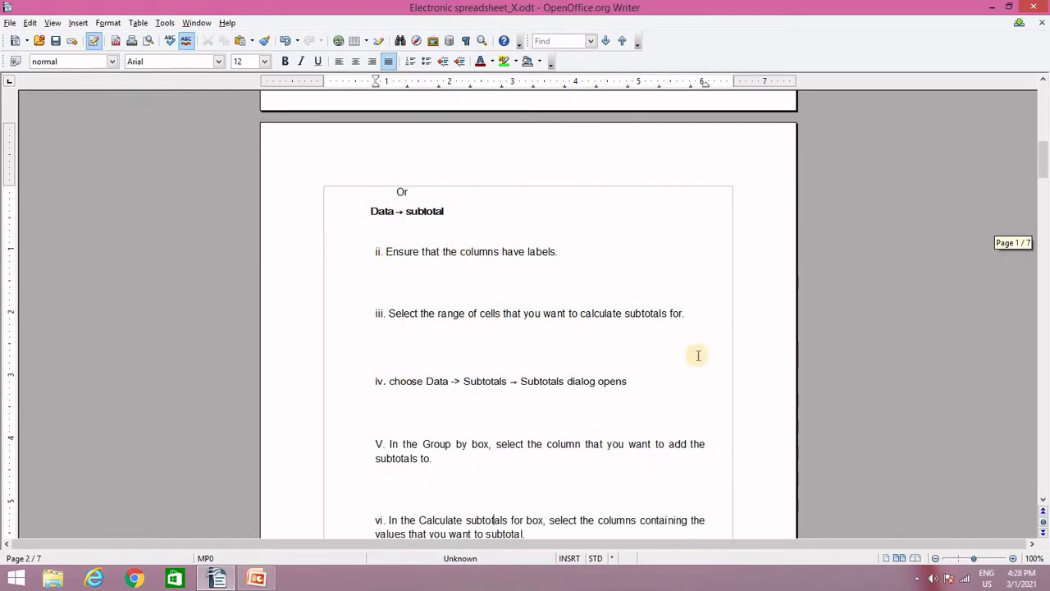
pyautogui.click(384, 242)
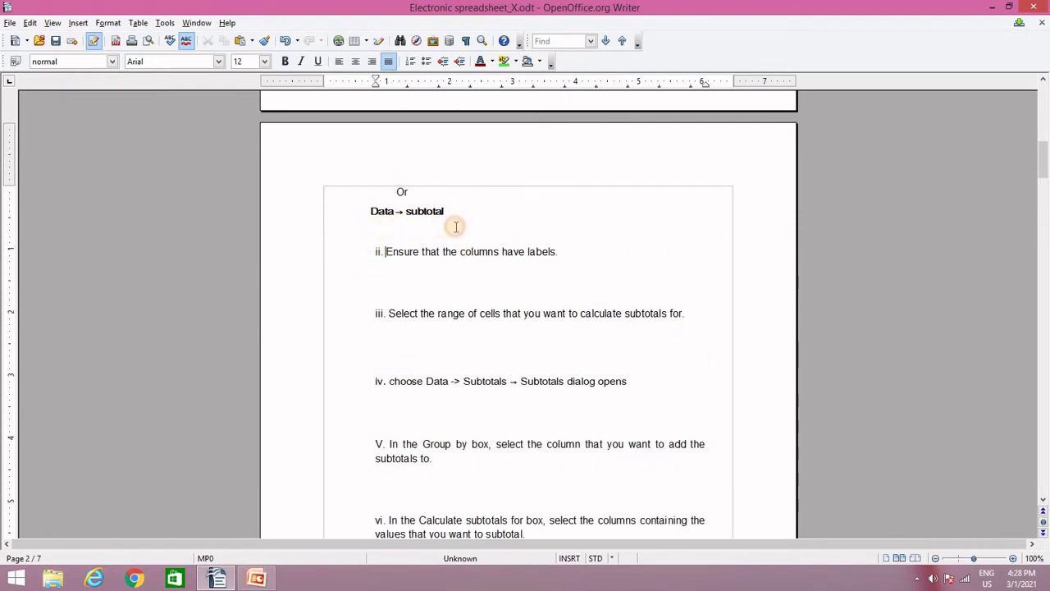
pyautogui.keyDown('shift'); pyautogui.click(457, 251); pyautogui.keyUp('shift')
pyautogui.click(445, 223)
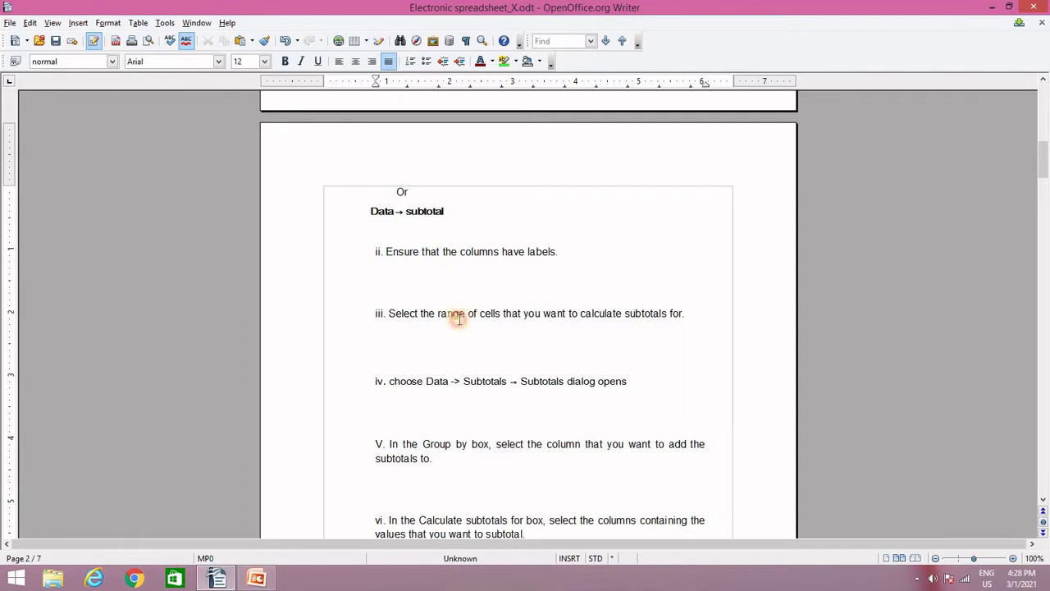
pyautogui.scroll(-2, 468, 407)
pyautogui.click(468, 408)
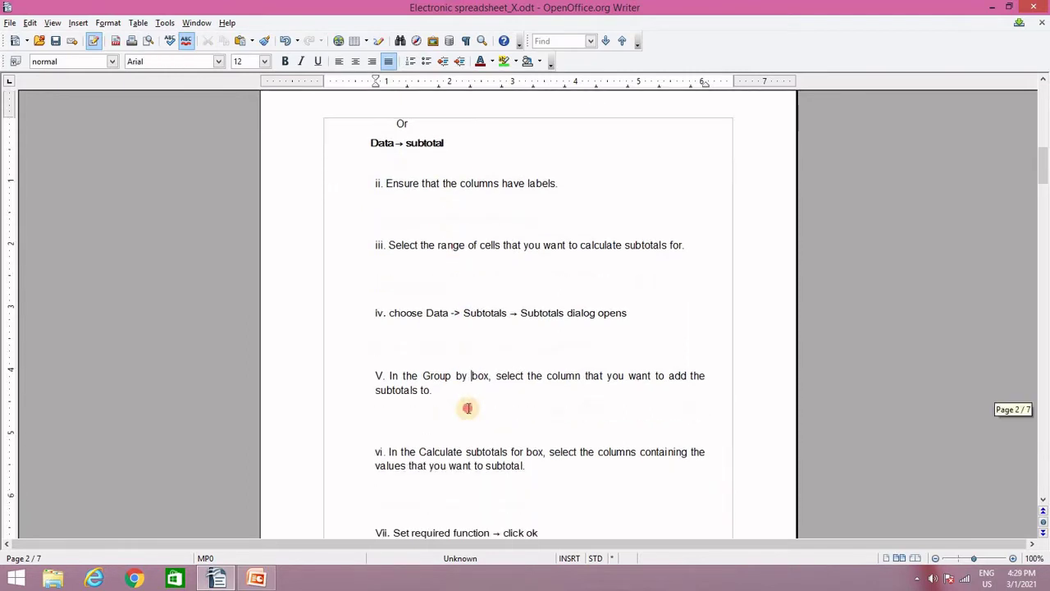
pyautogui.scroll(-3, 467, 410)
pyautogui.click(452, 390)
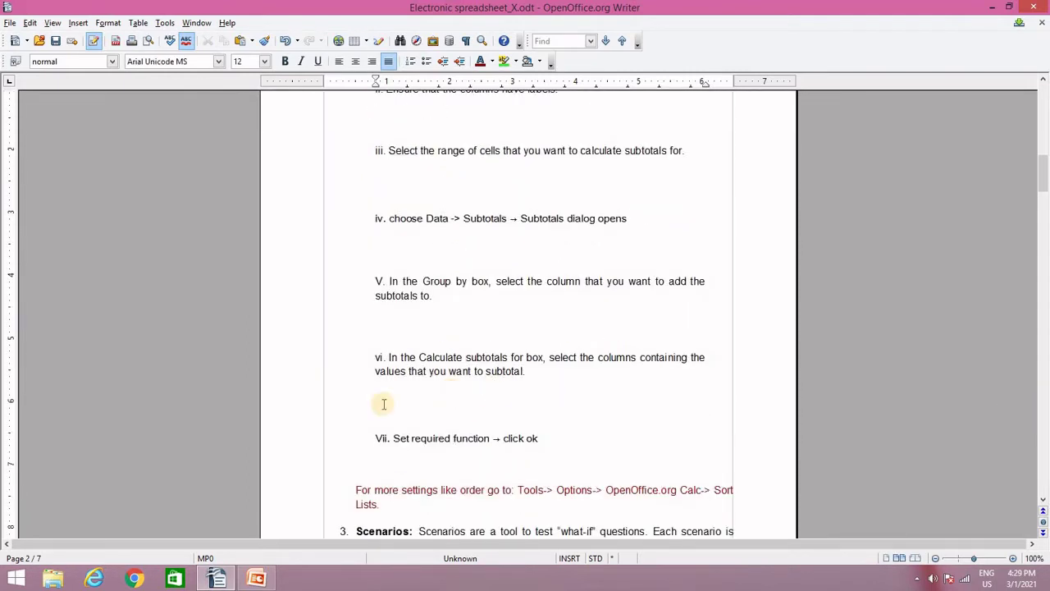
pyautogui.scroll(-5, 385, 400)
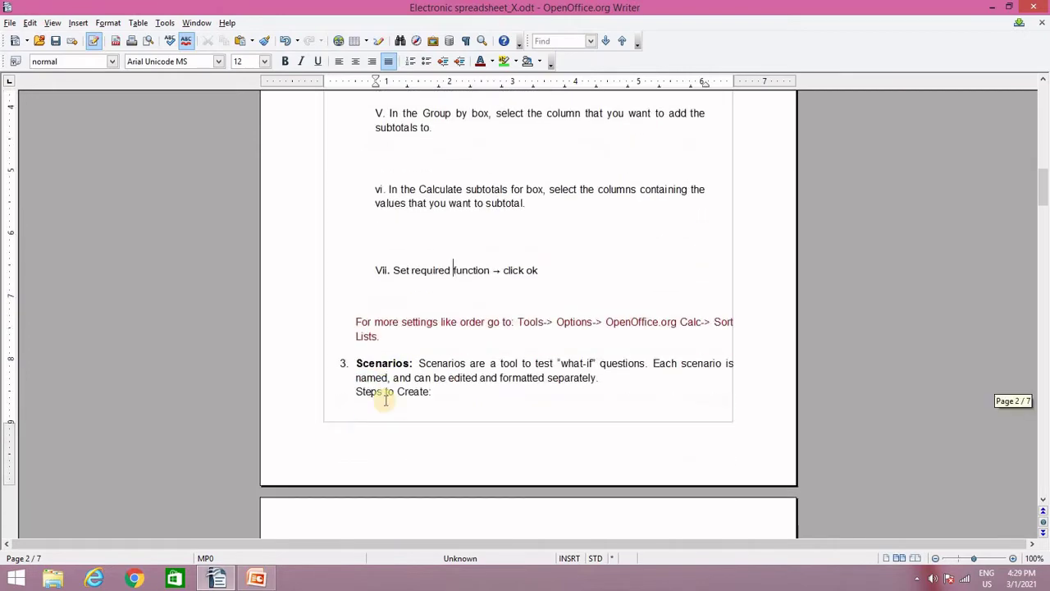
pyautogui.scroll(10, 385, 399)
pyautogui.scroll(10, 386, 400)
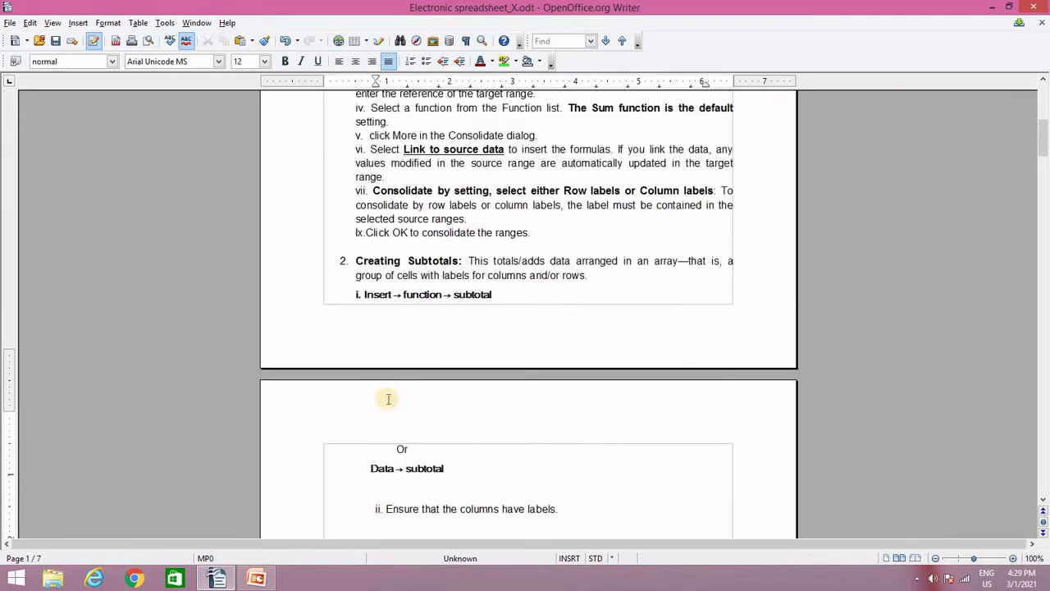
# Switch back to the PowerPoint slide show
pyautogui.click(252, 581)
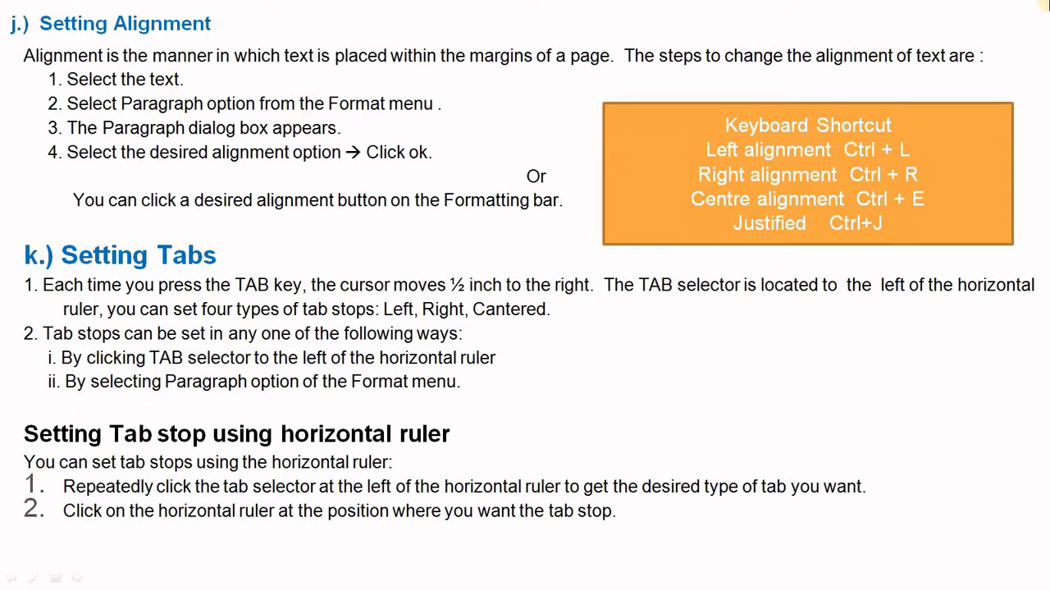
# End the slide show and switch to the Electronic spreadsheet_X document in OpenOffice Writer
pyautogui.press('Escape')
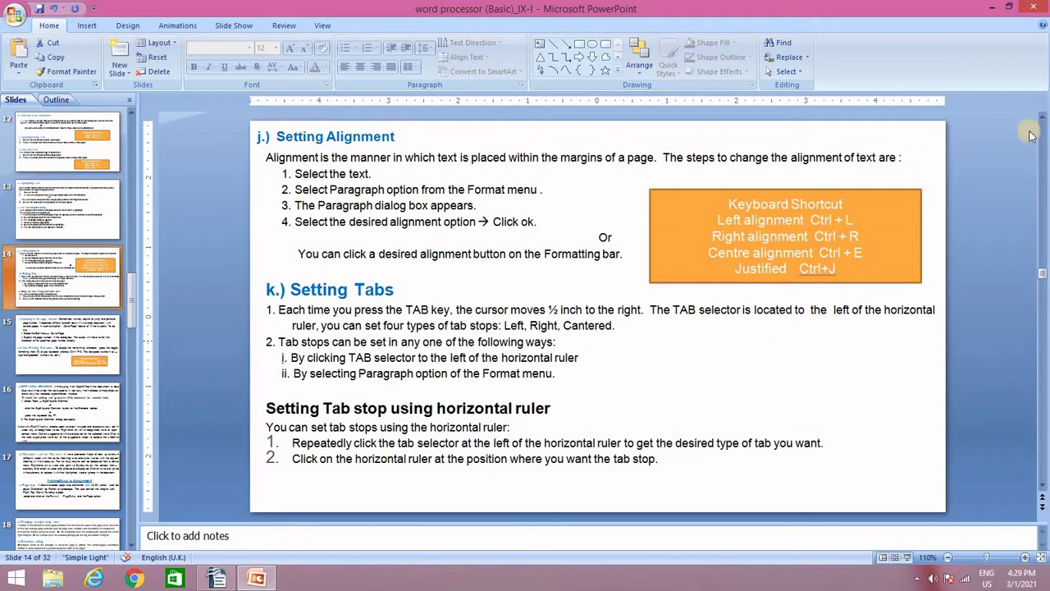
pyautogui.click(211, 579)
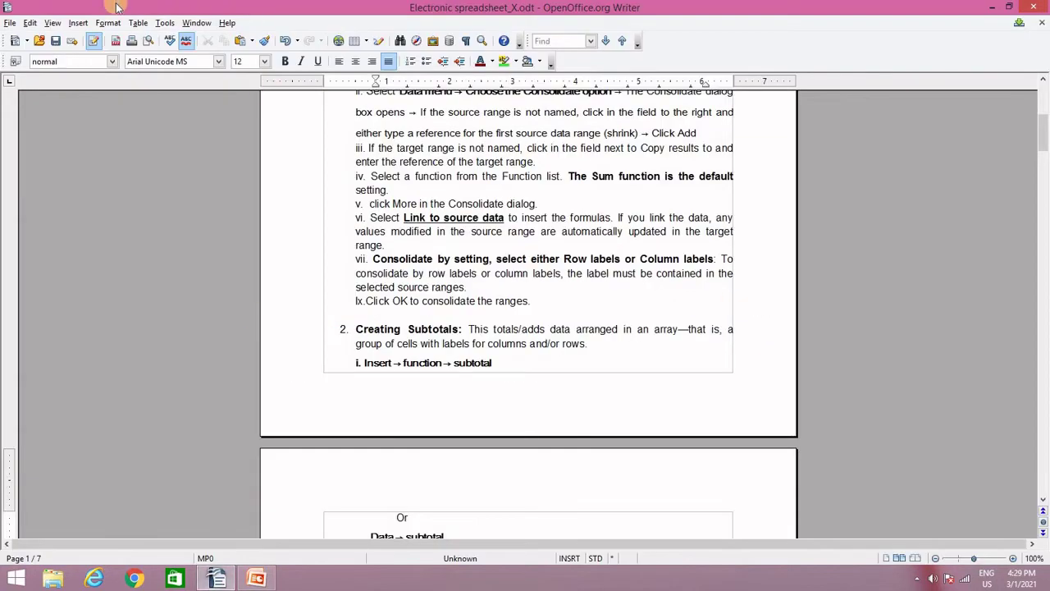
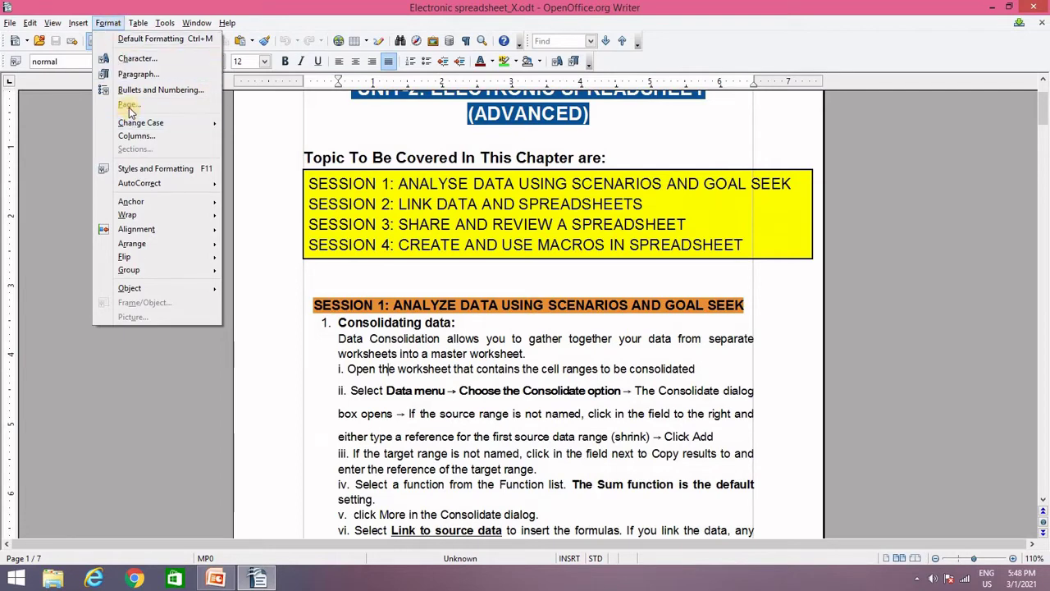
# Open the document's page style settings and look through the Organiser, Page and Background options
pyautogui.click(129, 107)
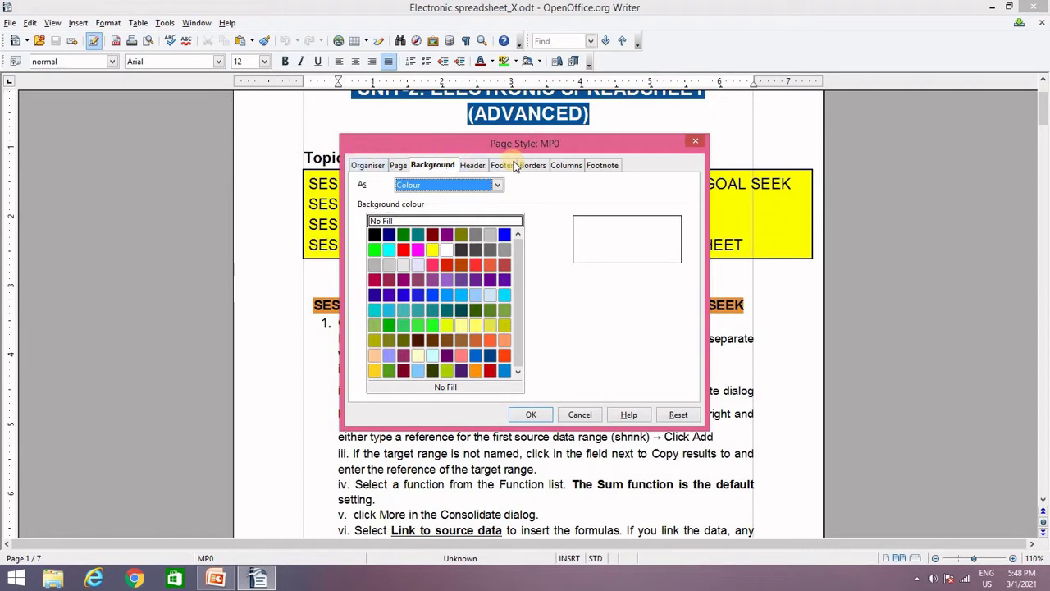
pyautogui.click(371, 167)
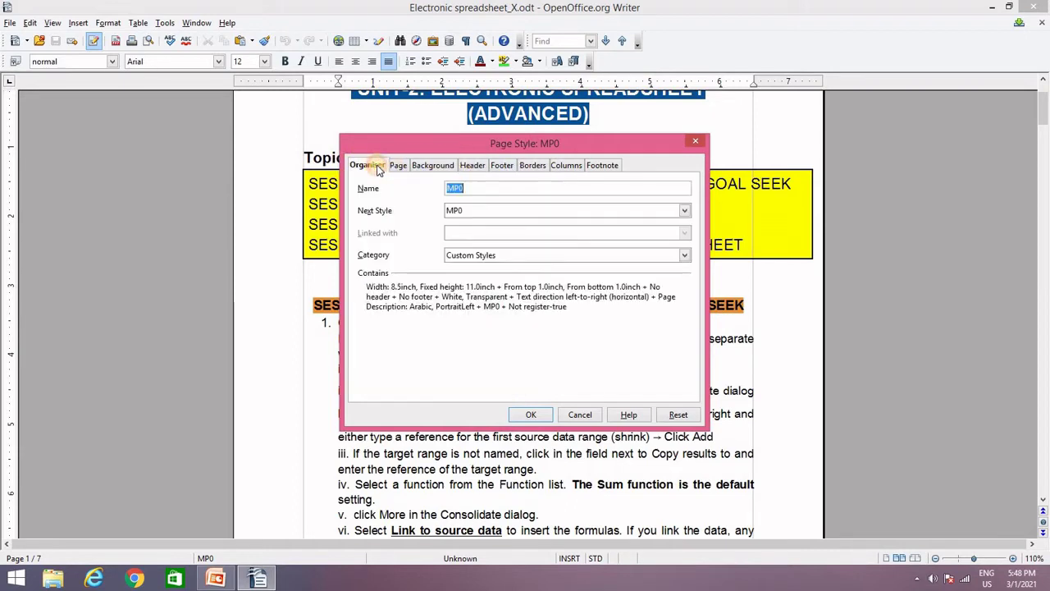
pyautogui.click(399, 166)
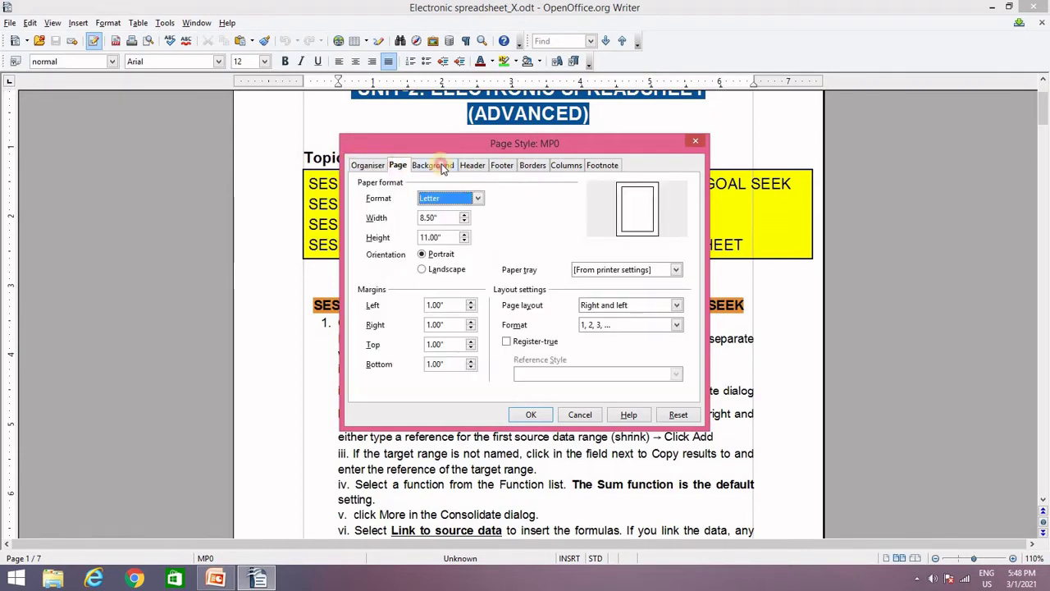
pyautogui.click(435, 165)
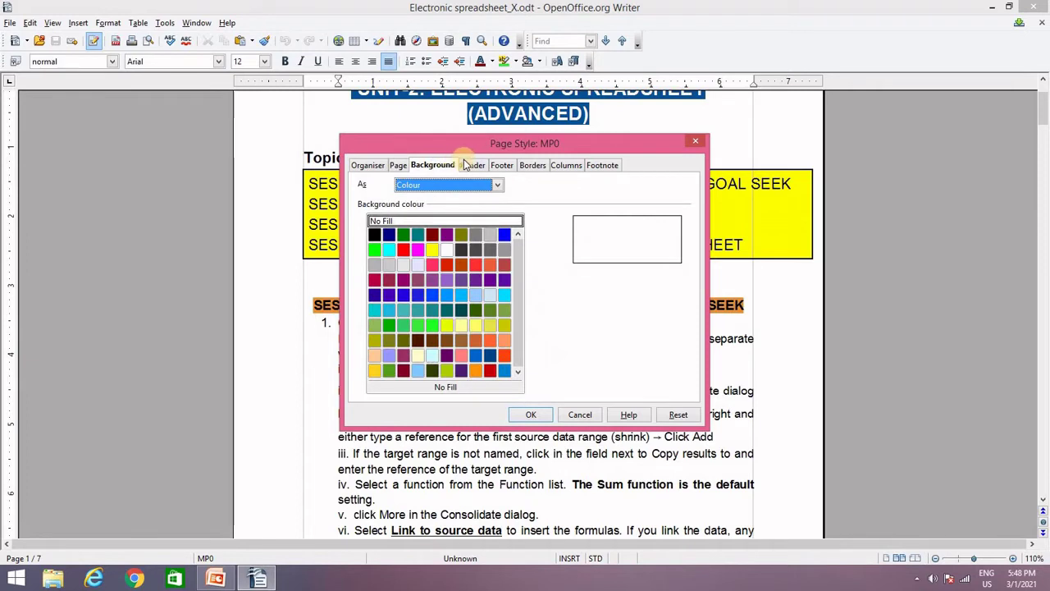
pyautogui.click(395, 167)
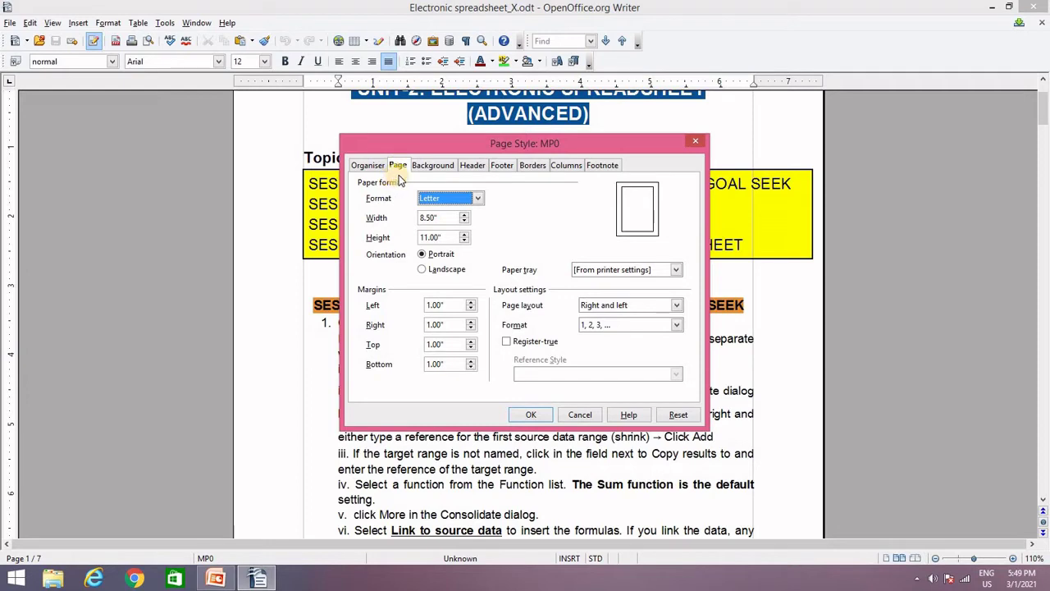
# Try the A3 paper format for the page style and check its layout preview
pyautogui.click(453, 199)
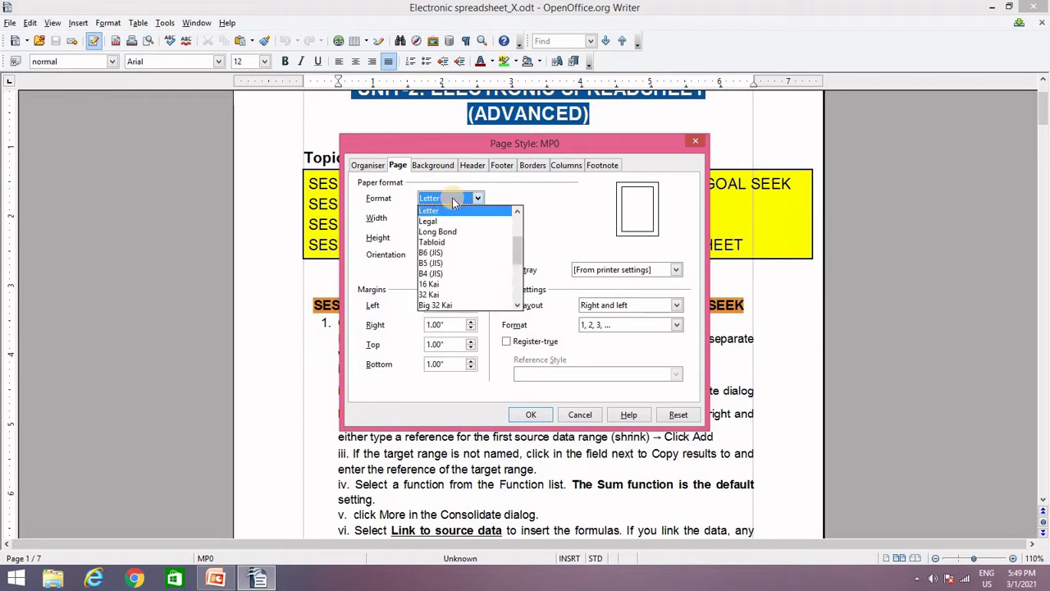
pyautogui.press('Up')
pyautogui.press('Up')
pyautogui.press('Up')
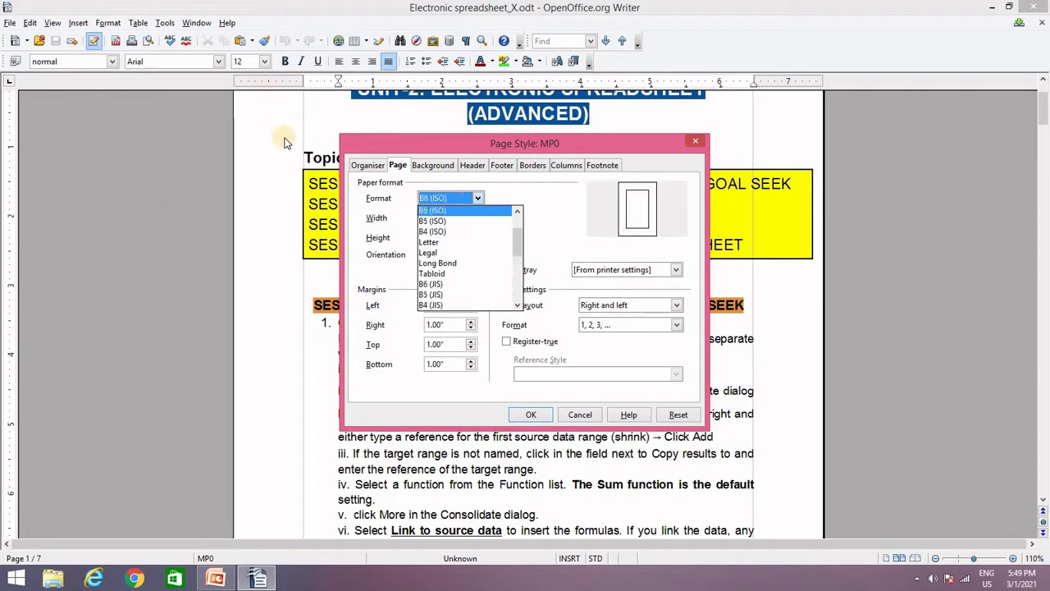
pyautogui.press('Escape')
pyautogui.moveTo(607, 142); pyautogui.dragTo(202, 141)
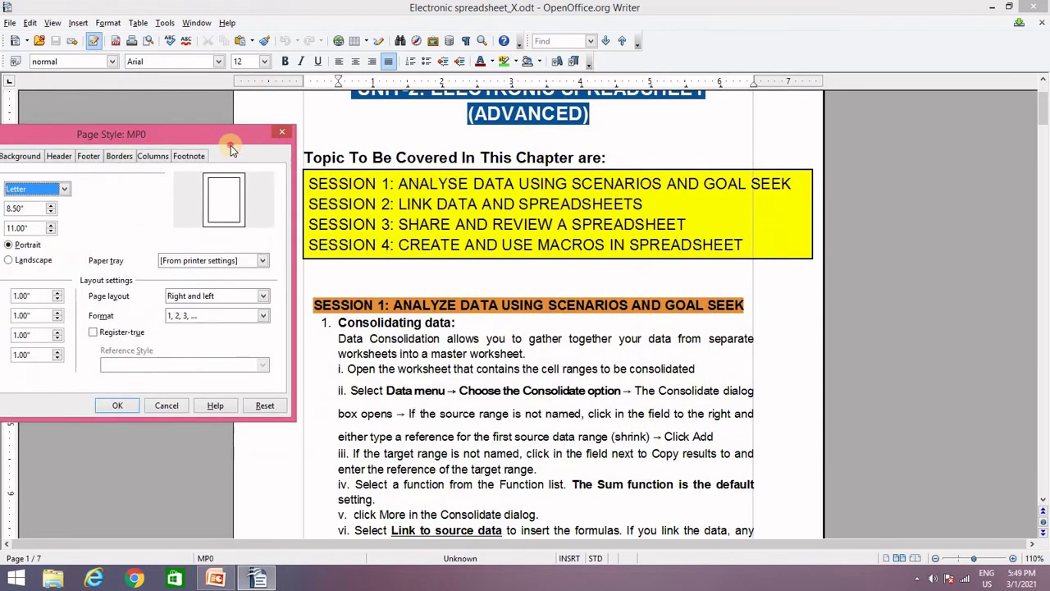
pyautogui.press('Up')
pyautogui.press('Up')
pyautogui.press('Up')
pyautogui.press('Up')
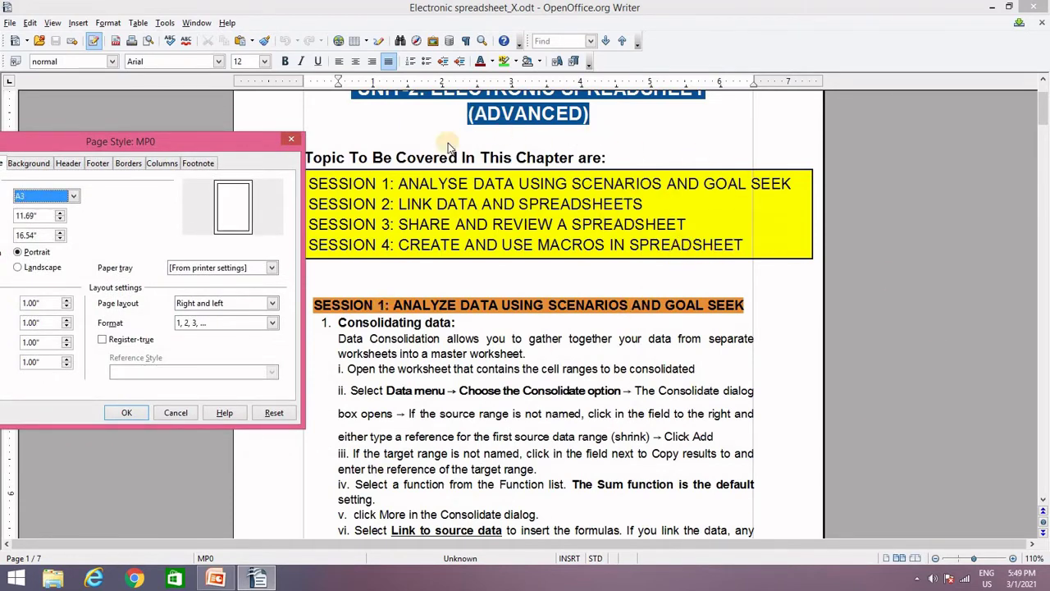
pyautogui.moveTo(255, 143); pyautogui.dragTo(759, 138)
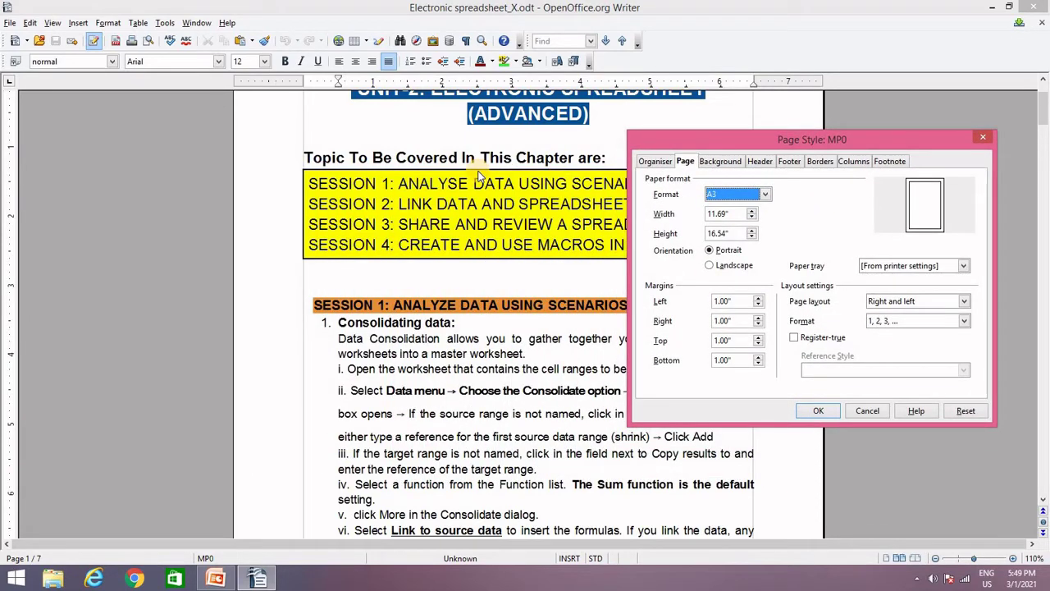
# Try the DL Envelope and C6 Envelope paper formats in the page style
pyautogui.click(755, 197)
pyautogui.scroll(-1, 717, 263)
pyautogui.scroll(-2, 718, 264)
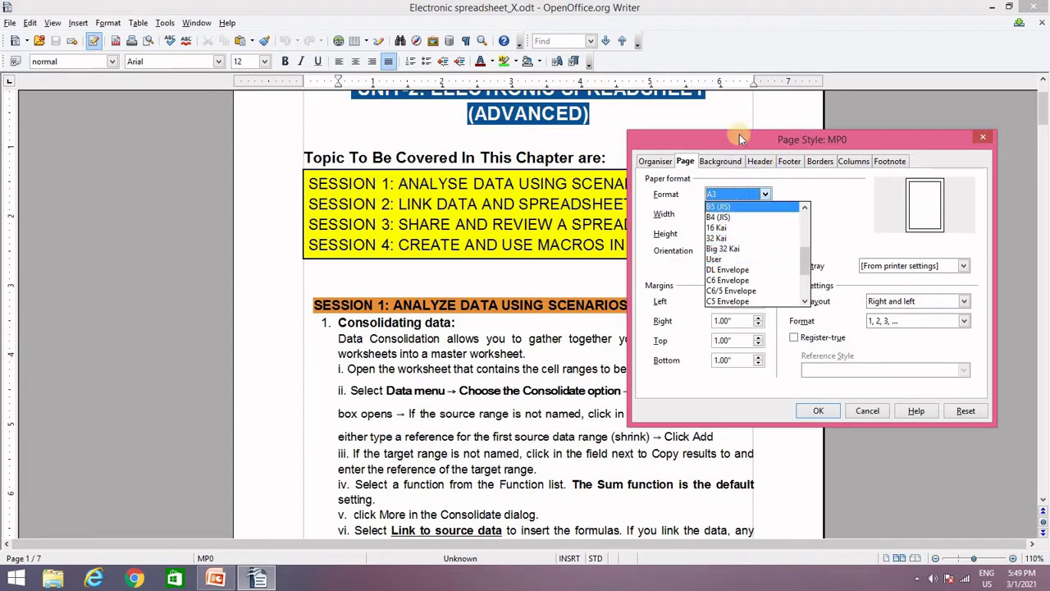
pyautogui.click(671, 137)
pyautogui.moveTo(671, 138); pyautogui.dragTo(443, 126)
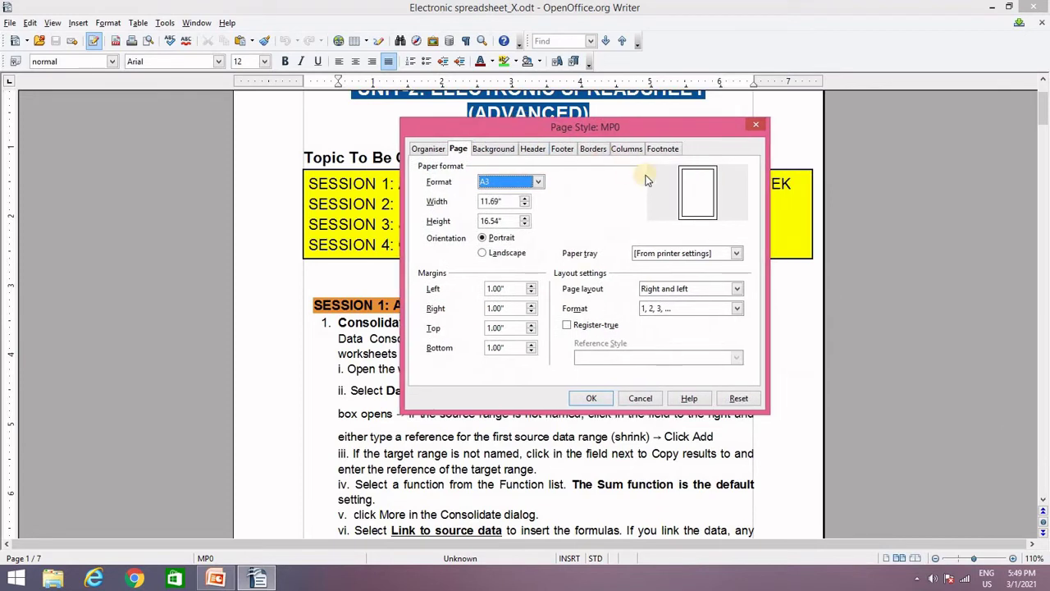
pyautogui.click(501, 184)
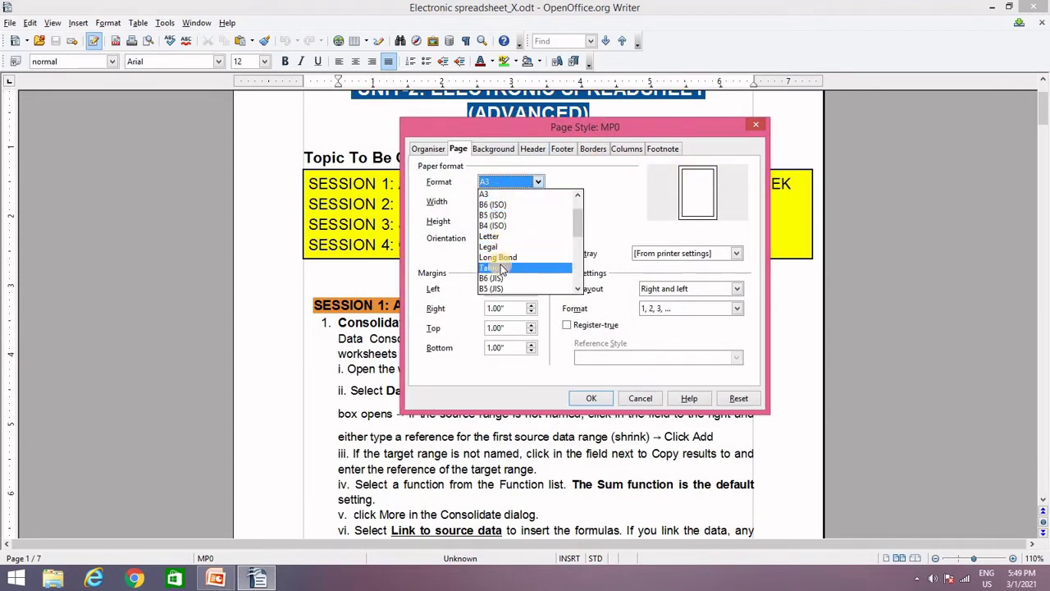
pyautogui.scroll(-3, 502, 270)
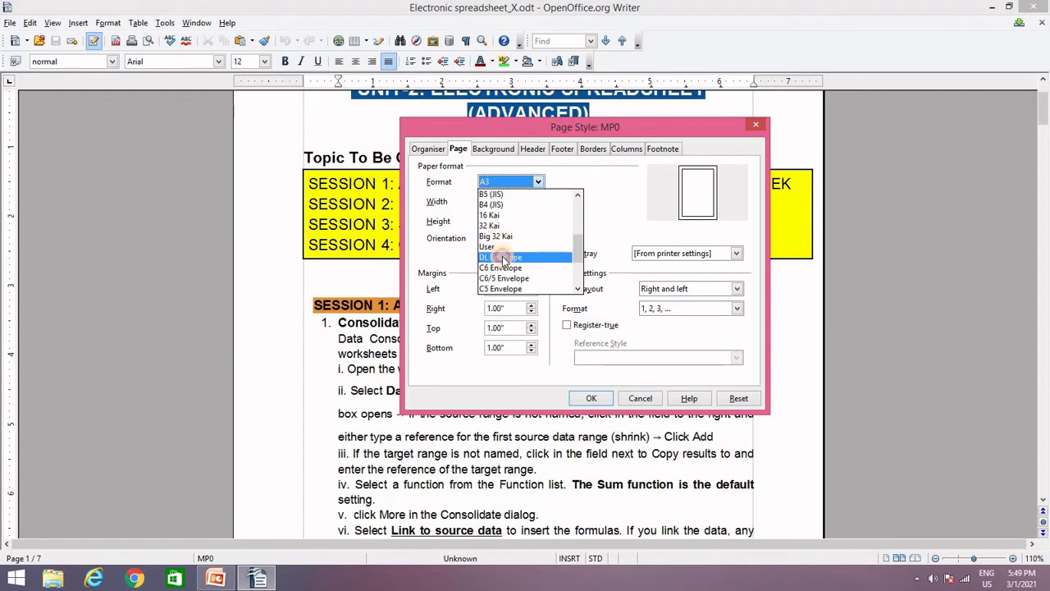
pyautogui.click(500, 260)
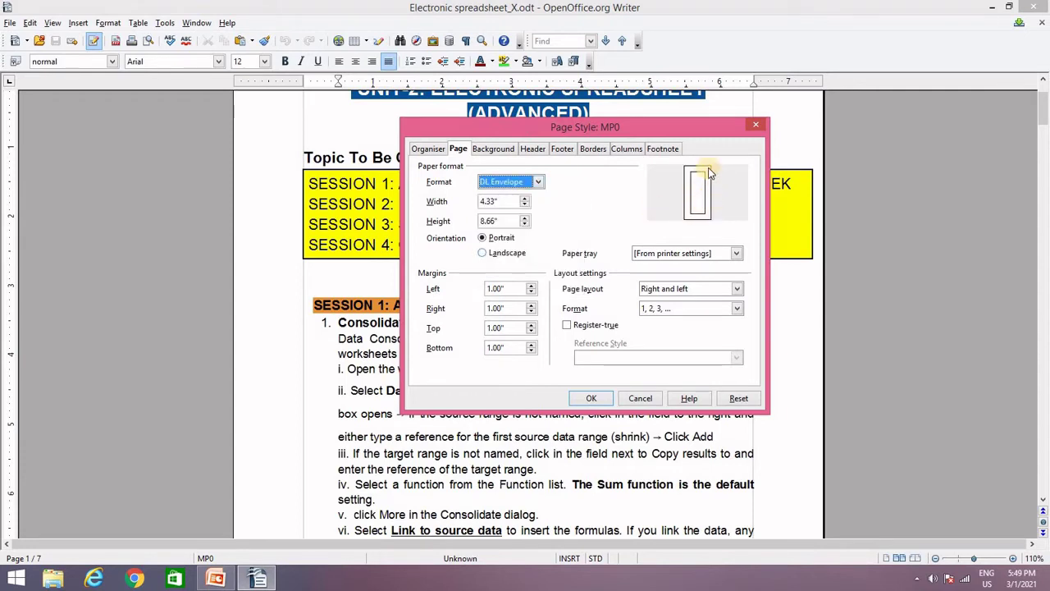
pyautogui.click(530, 185)
pyautogui.click(525, 205)
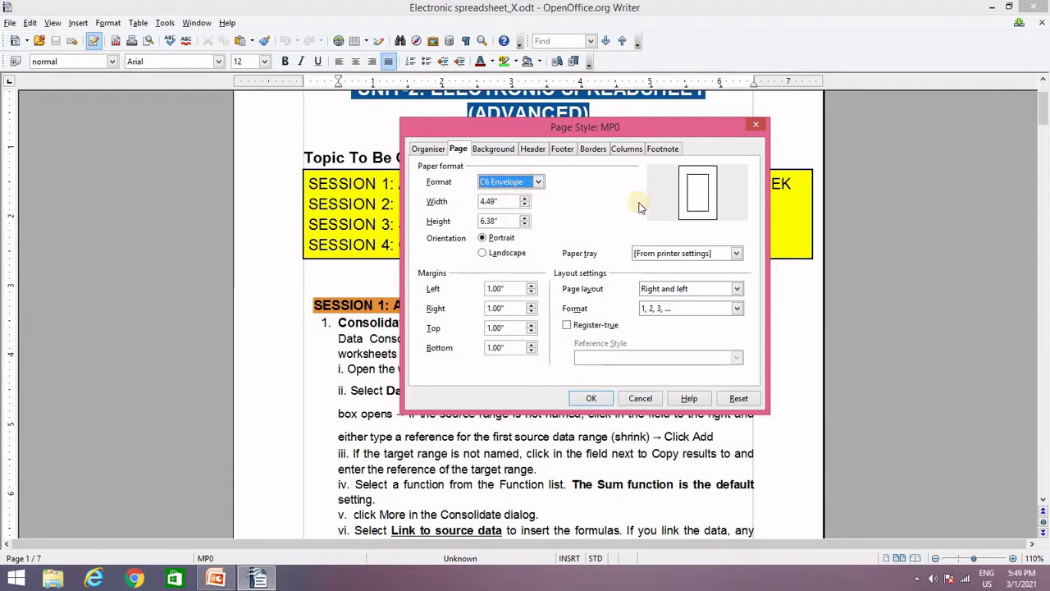
# Try the 16 Kai and A6 paper formats in the page style
pyautogui.click(531, 181)
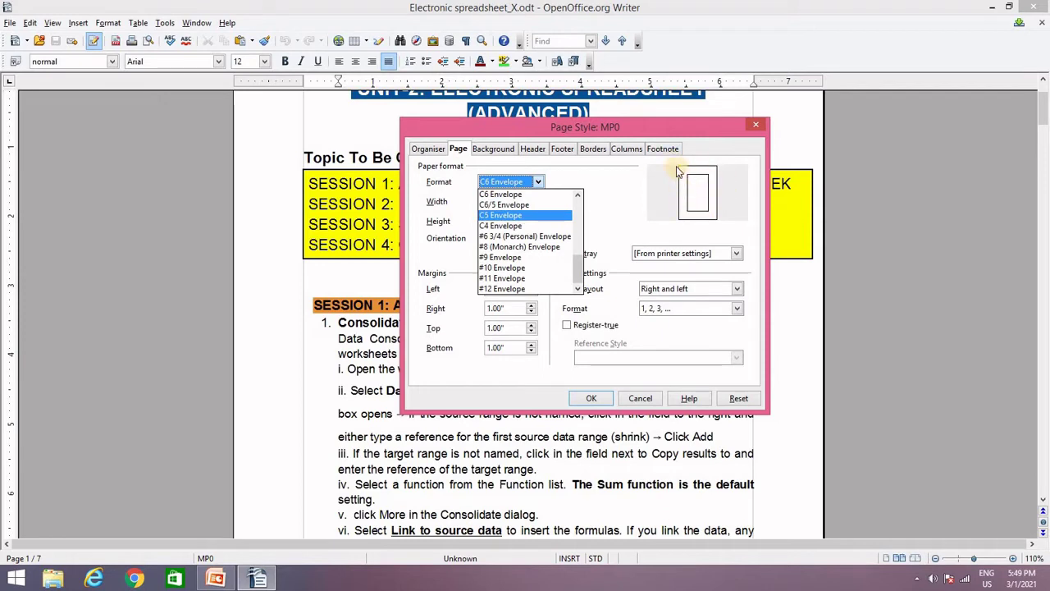
pyautogui.scroll(2, 491, 212)
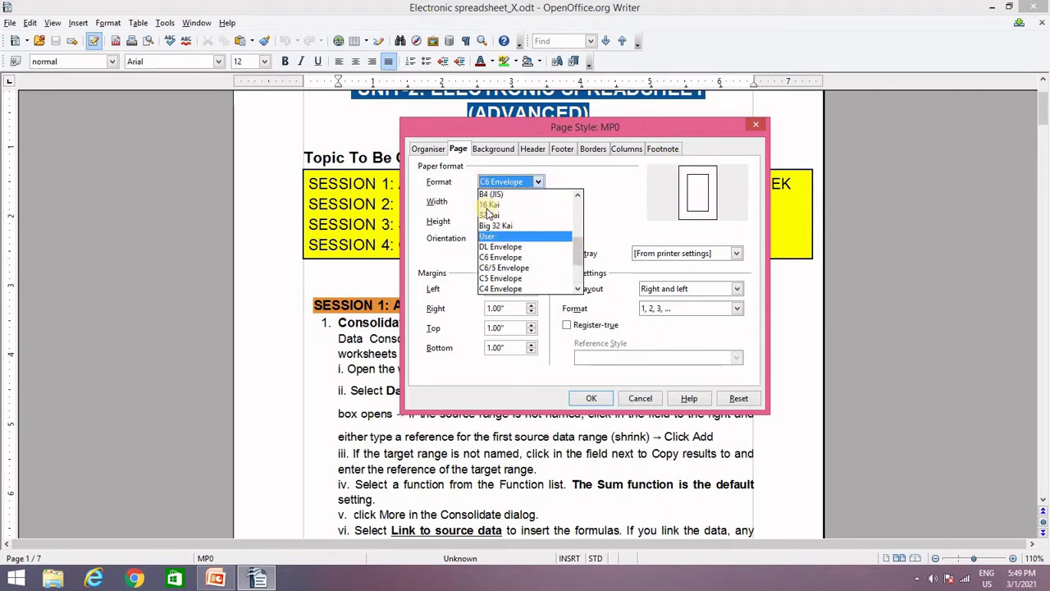
pyautogui.click(486, 205)
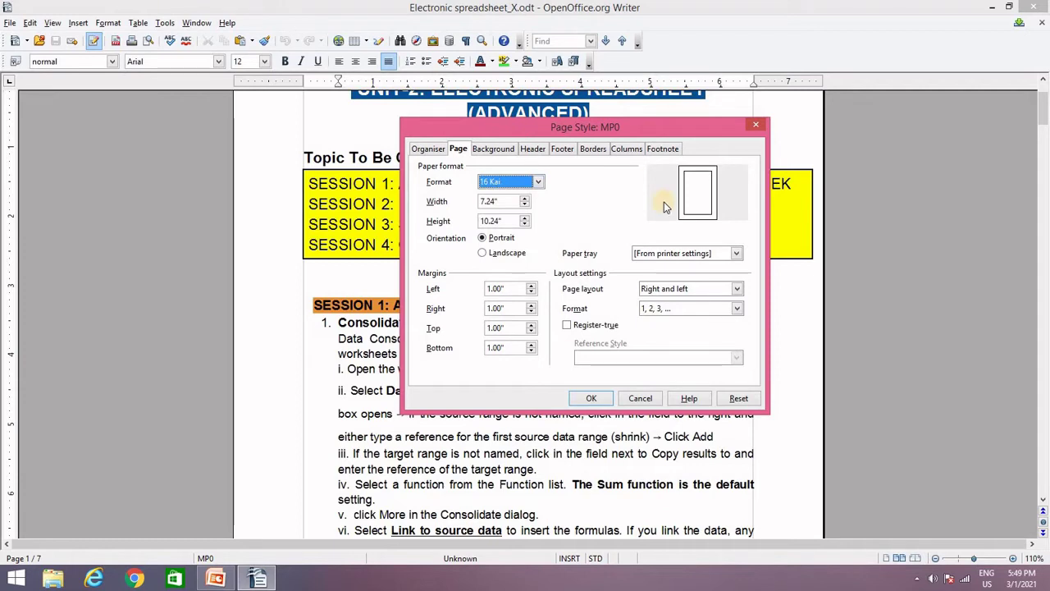
pyautogui.click(500, 182)
pyautogui.scroll(5, 503, 234)
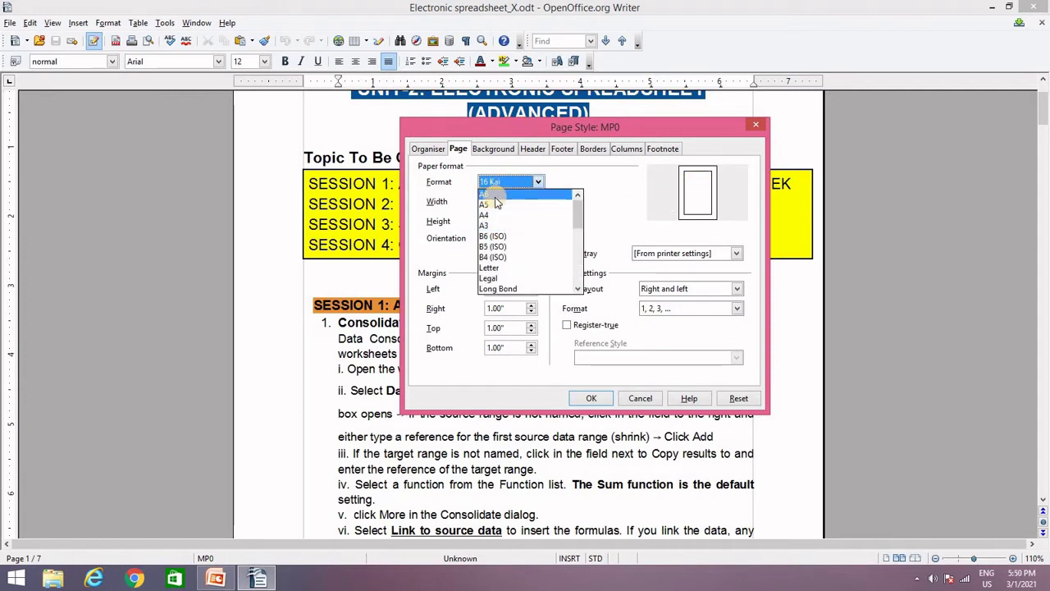
pyautogui.click(493, 196)
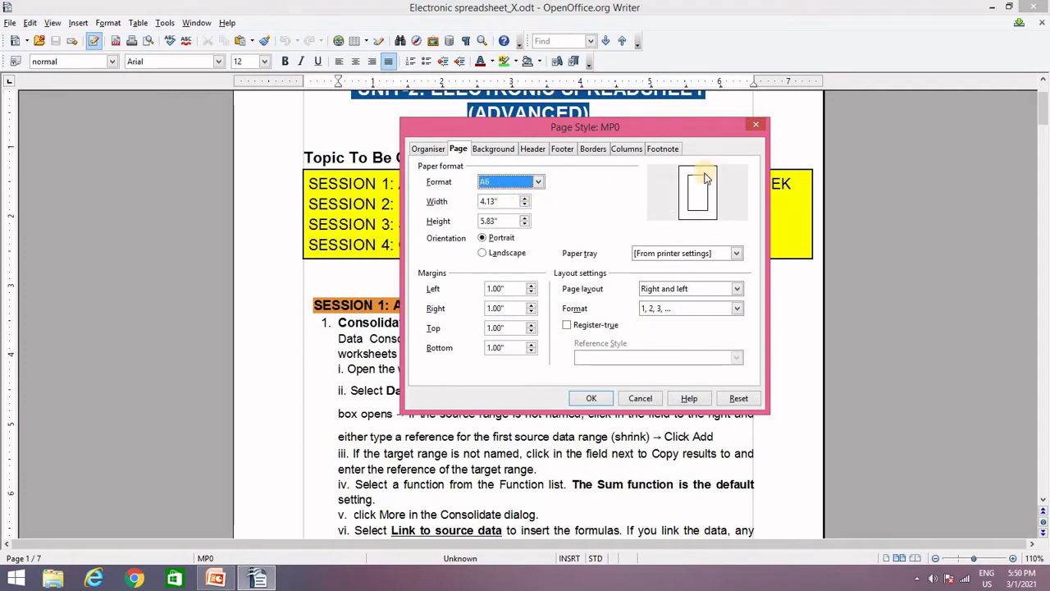
# Set the page style's paper format to A4 and apply it to the document
pyautogui.click(521, 183)
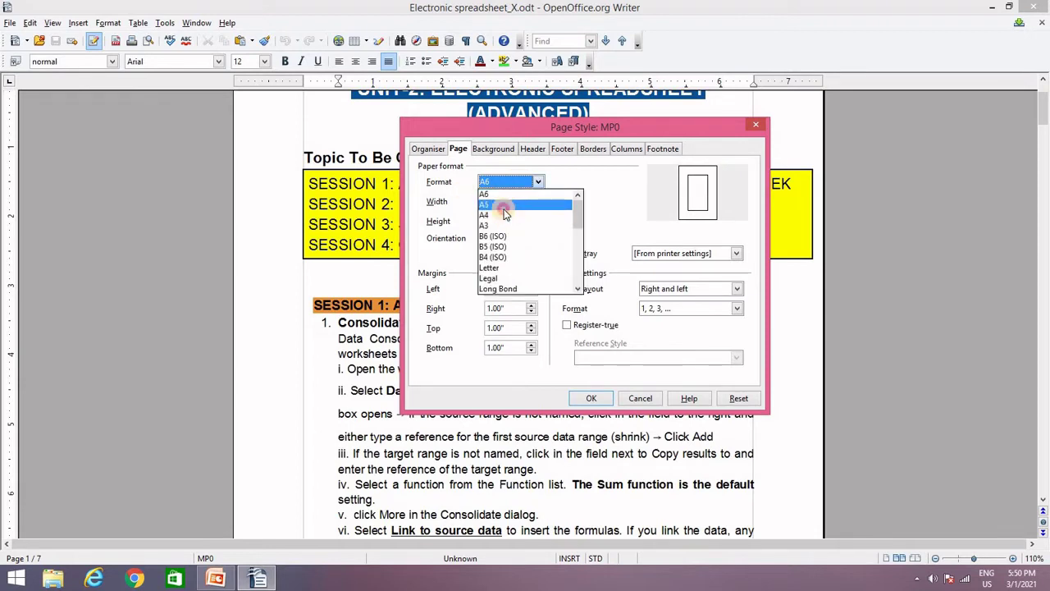
pyautogui.click(496, 197)
pyautogui.click(508, 185)
pyautogui.click(505, 215)
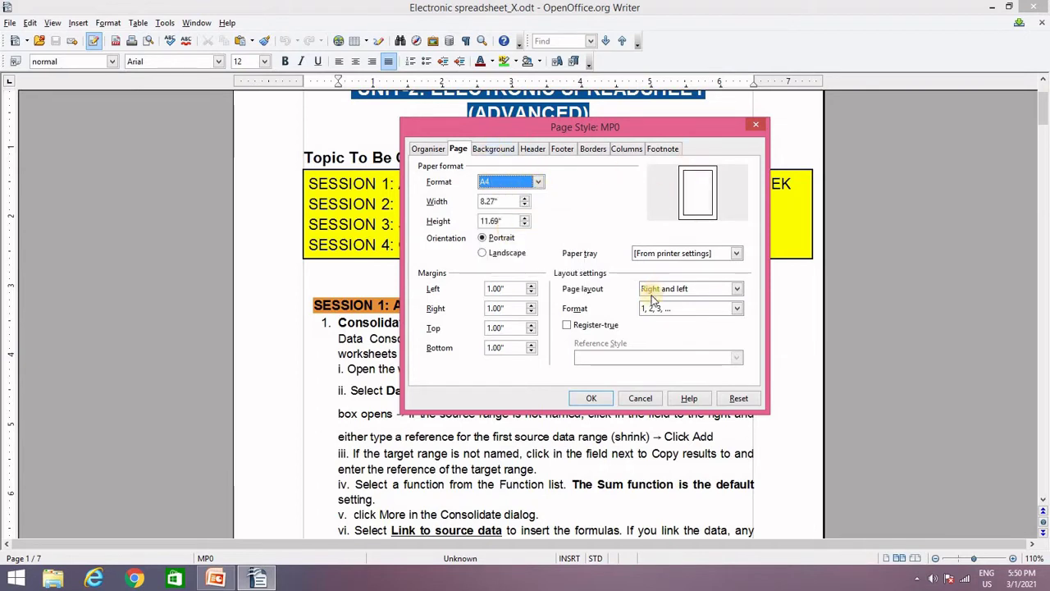
pyautogui.click(595, 398)
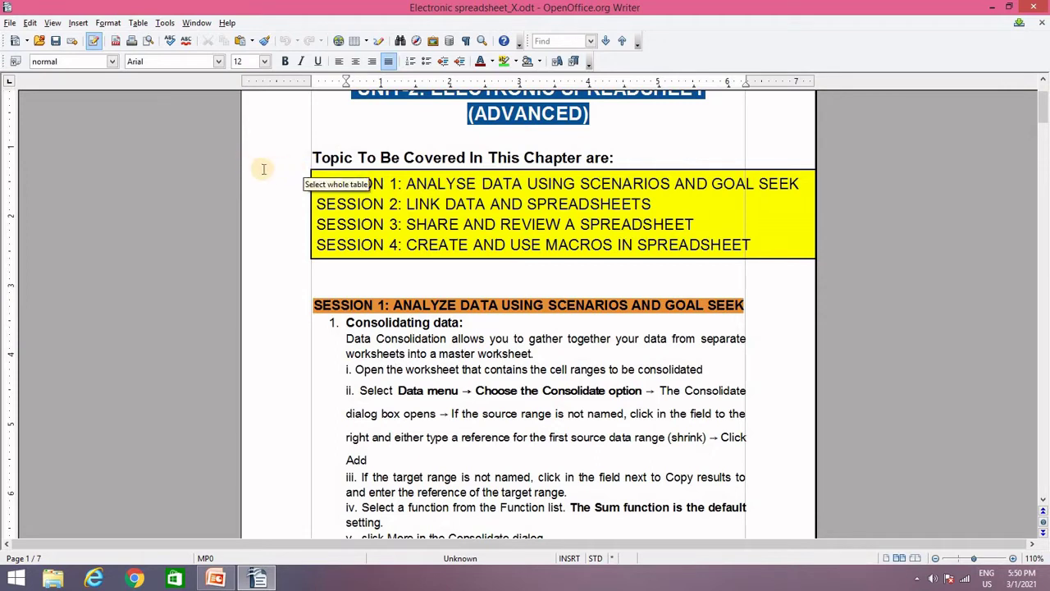
# Change the page style's paper format to C5 Envelope, apply it and review the document's pages
pyautogui.click(325, 170)
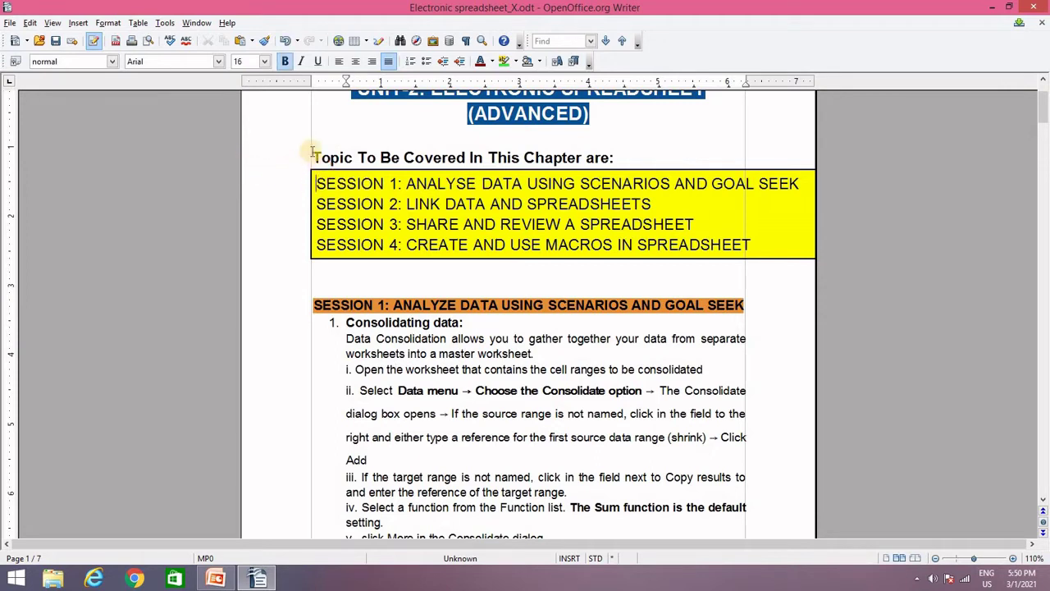
pyautogui.click(259, 95)
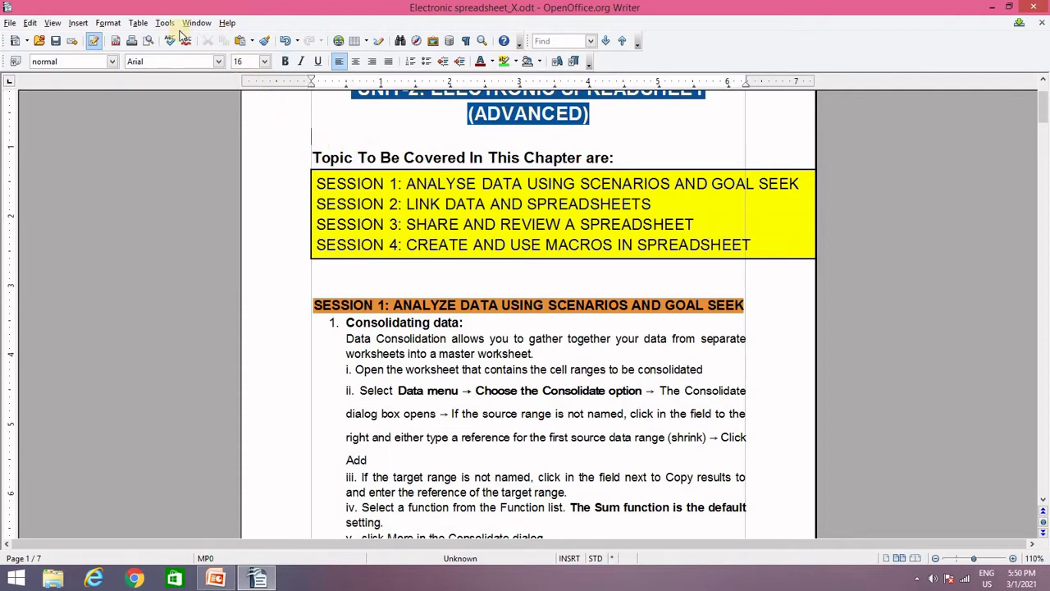
pyautogui.click(115, 23)
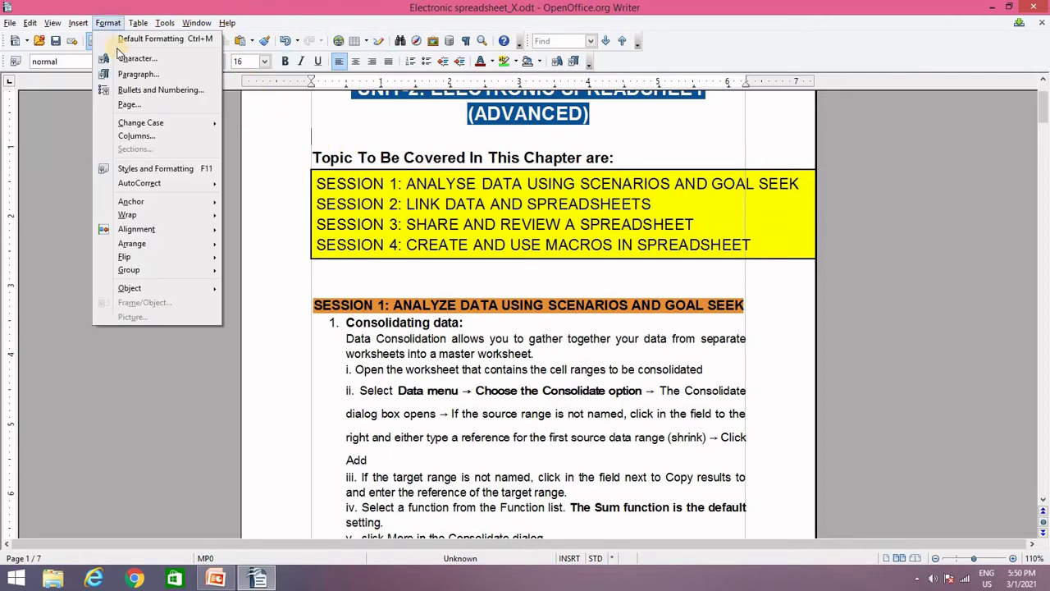
pyautogui.click(134, 103)
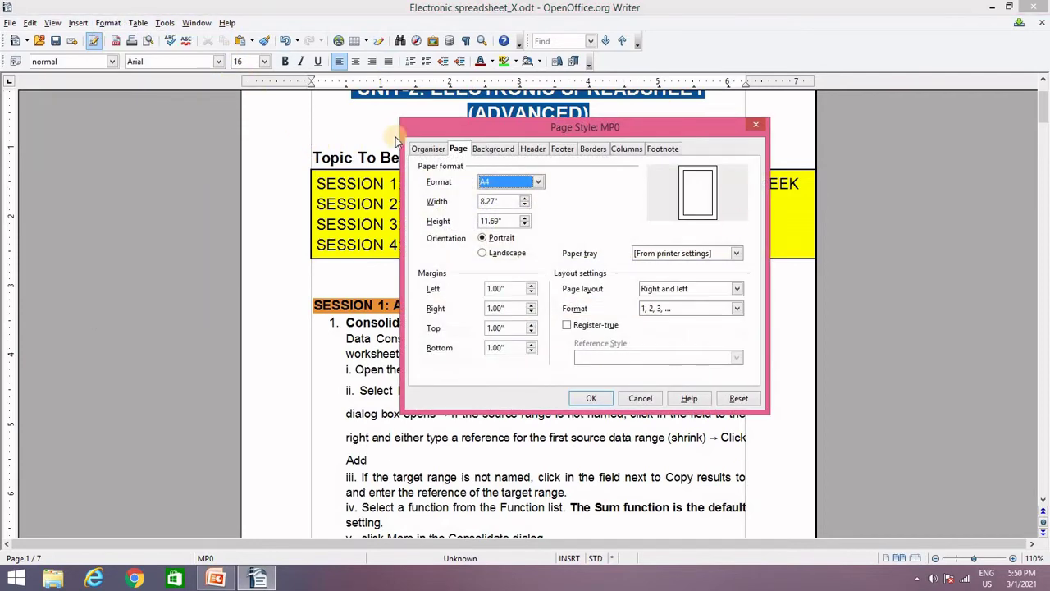
pyautogui.click(496, 181)
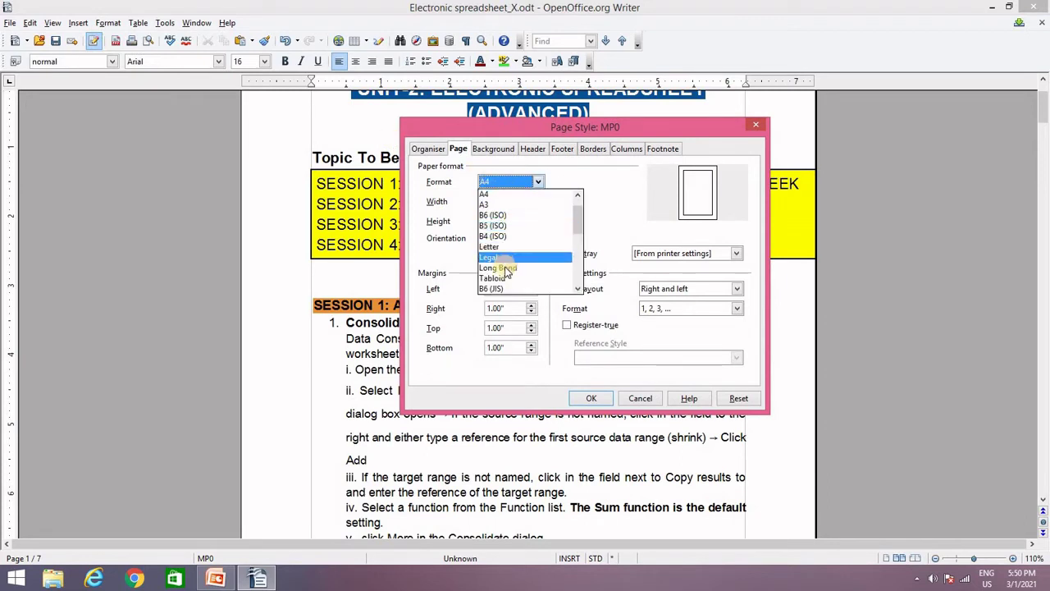
pyautogui.scroll(-1, 506, 260)
pyautogui.scroll(-3, 505, 259)
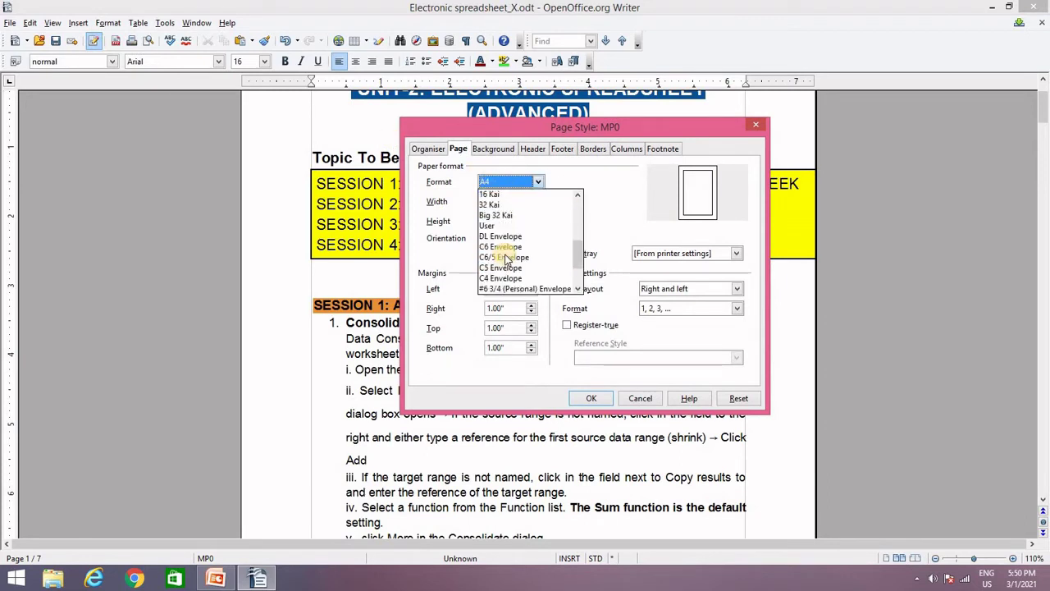
pyautogui.click(502, 269)
pyautogui.click(591, 399)
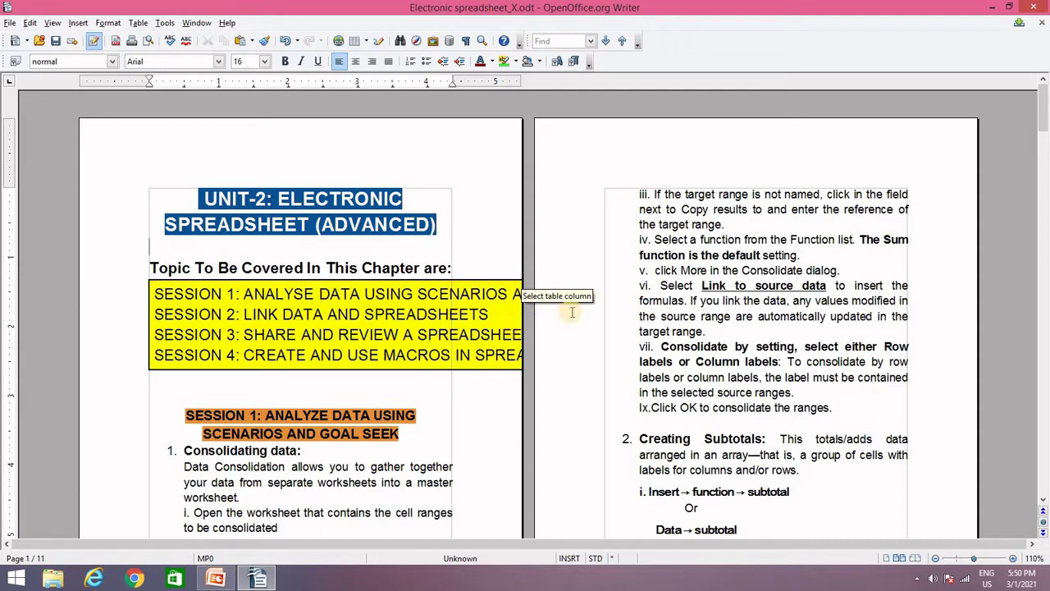
pyautogui.scroll(-12, 633, 383)
pyautogui.scroll(12, 769, 329)
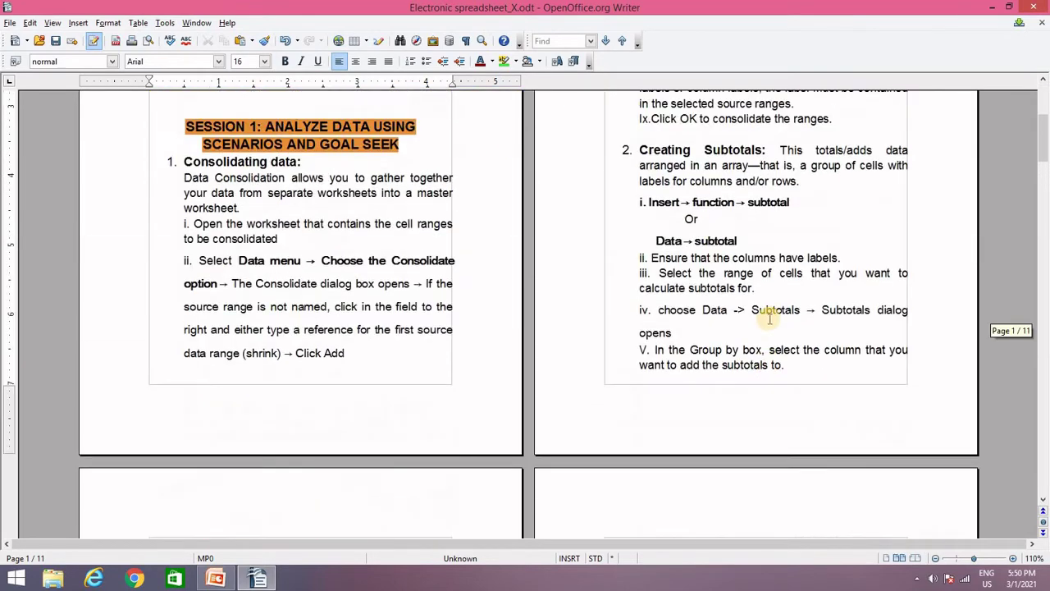
# Change the page style's paper format from C5 Envelope to Letter and apply it to the document
pyautogui.click(109, 23)
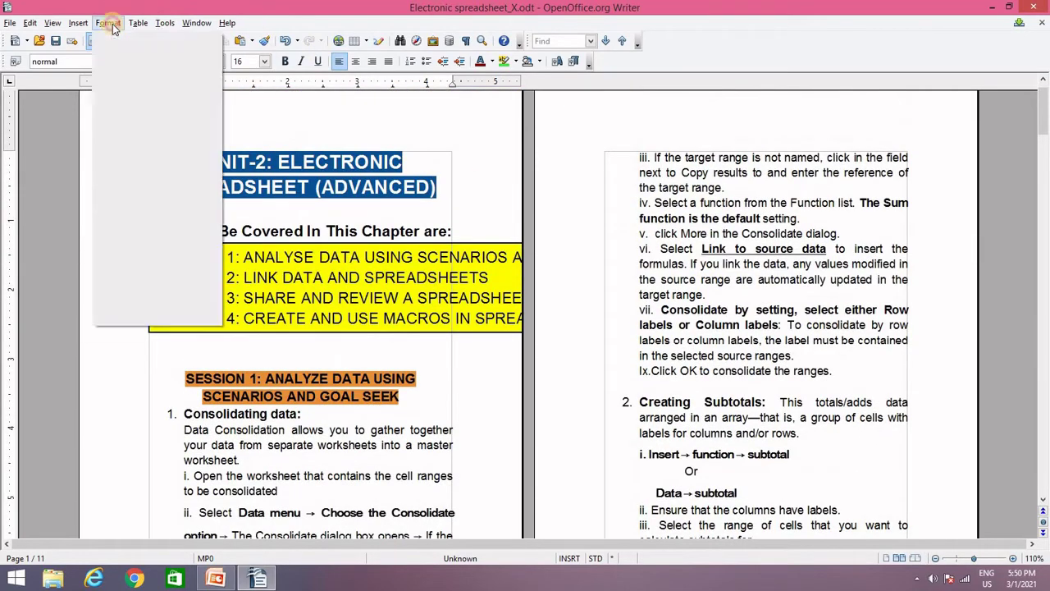
pyautogui.click(132, 105)
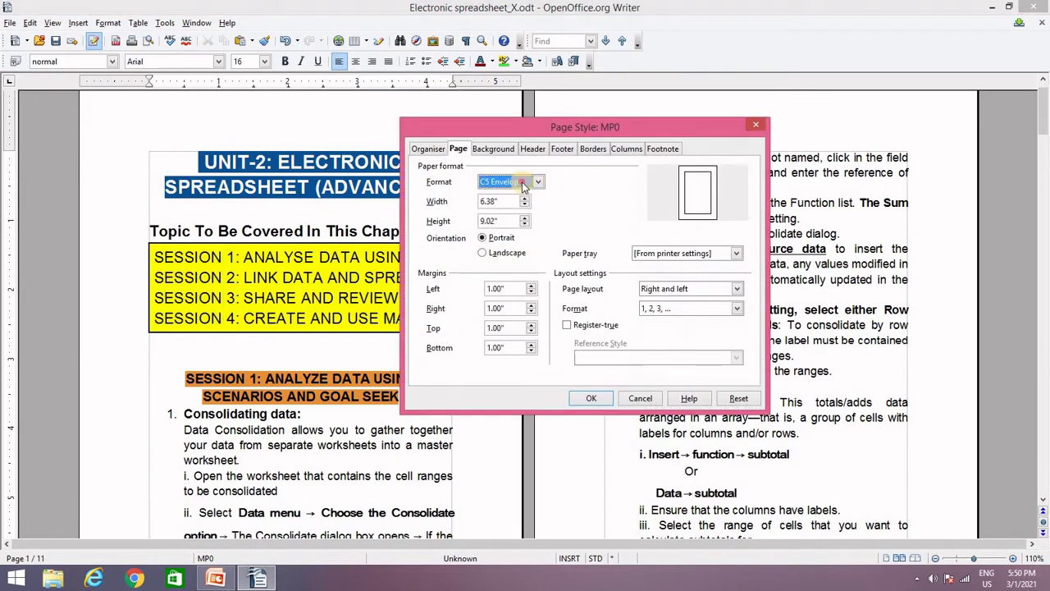
pyautogui.click(517, 181)
pyautogui.scroll(5, 508, 222)
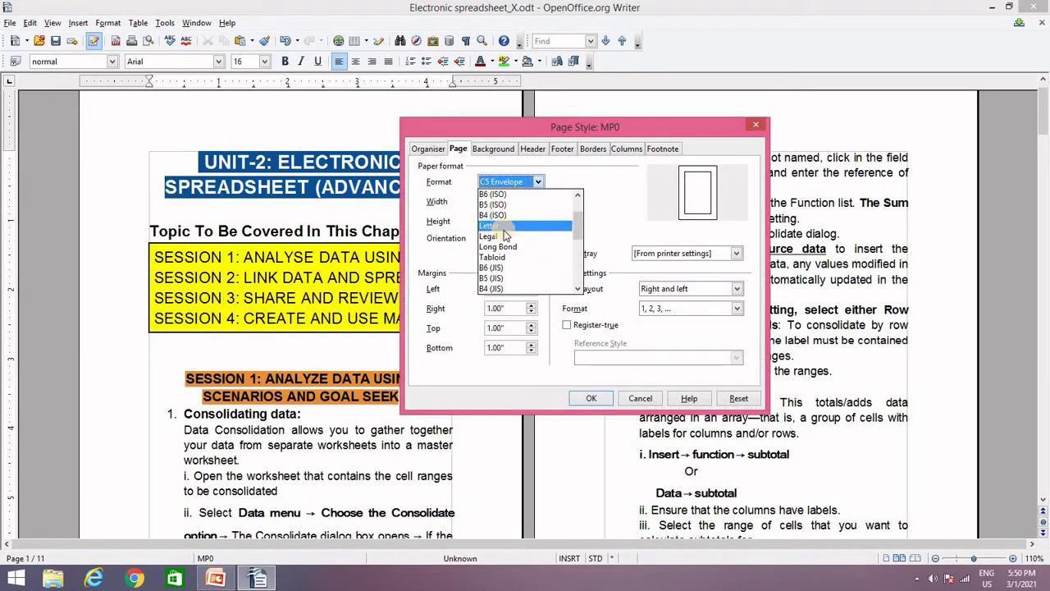
pyautogui.click(503, 226)
pyautogui.click(510, 181)
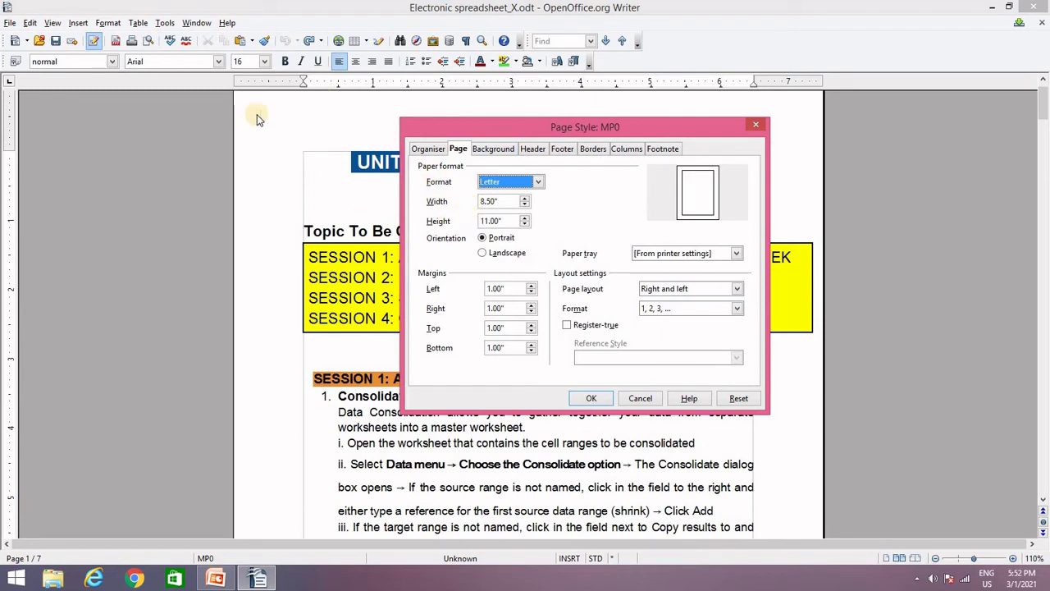
# Set a custom page size in the page style, 9.14 inches wide and 11.32 inches high
pyautogui.click(526, 199)
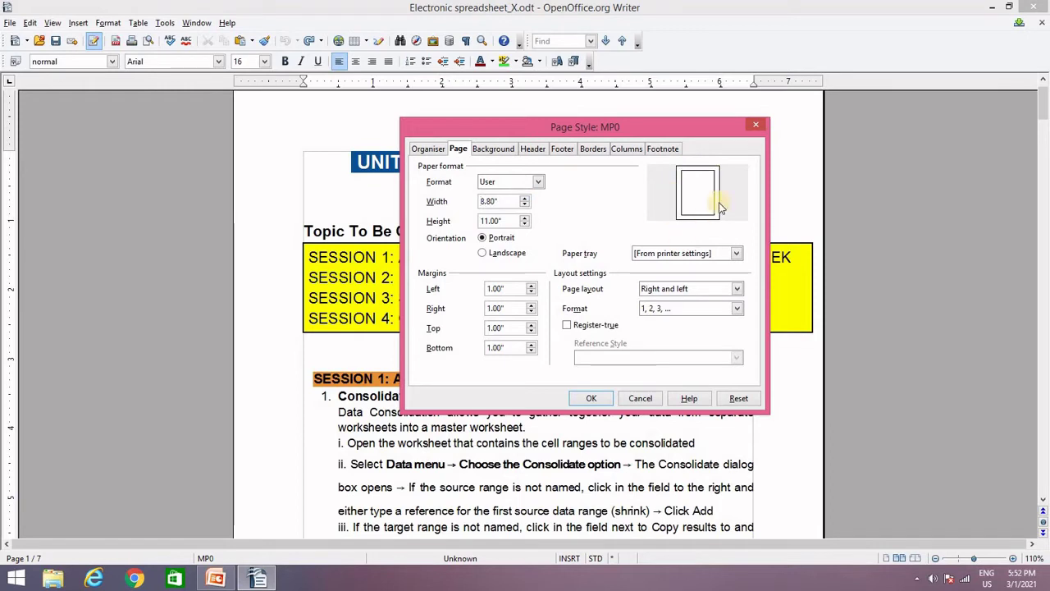
pyautogui.click(525, 198)
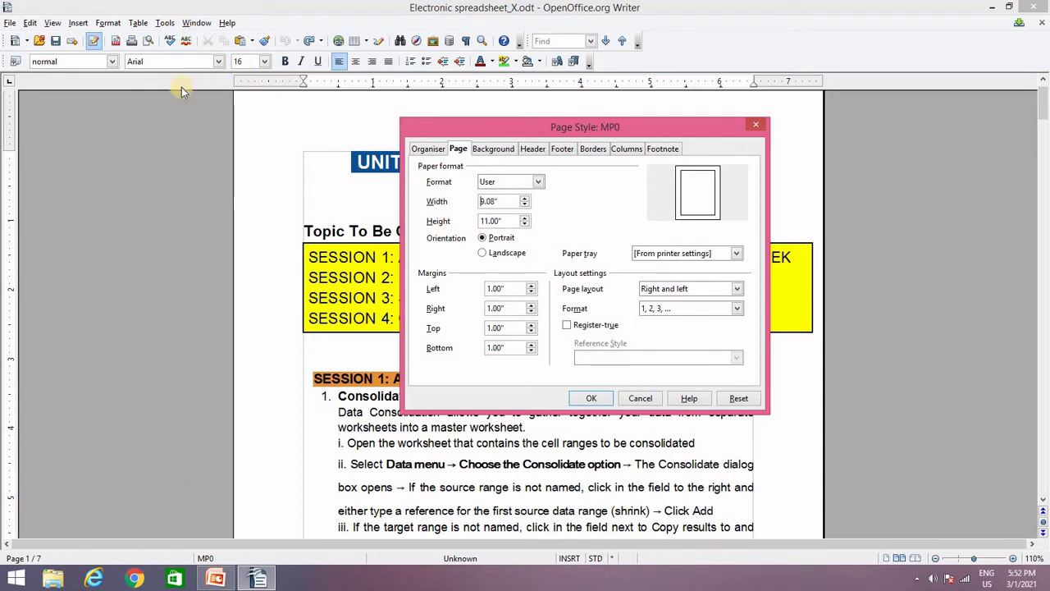
pyautogui.click(525, 220)
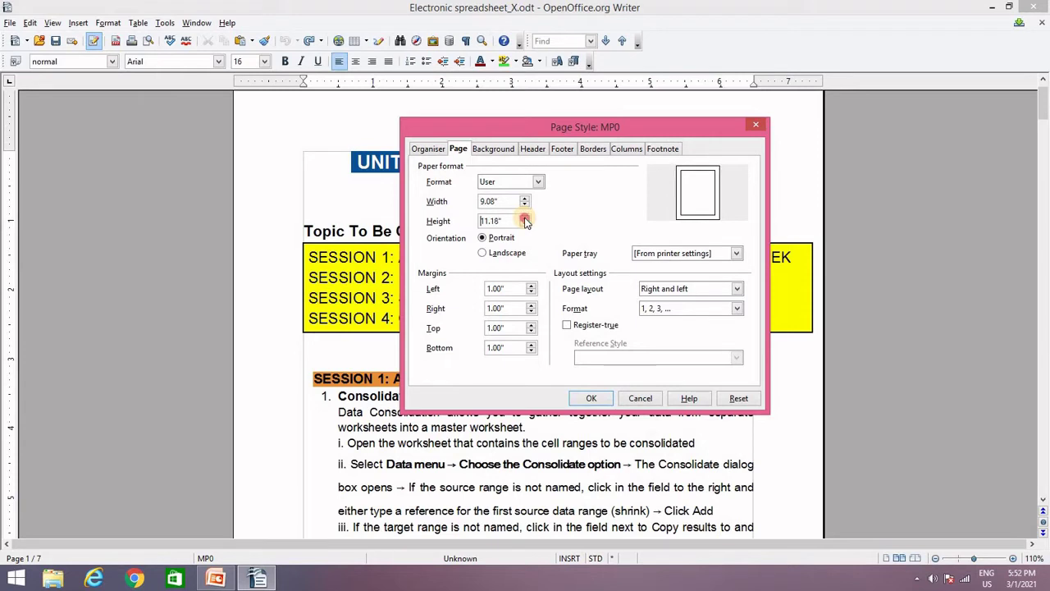
pyautogui.click(525, 220)
pyautogui.click(524, 198)
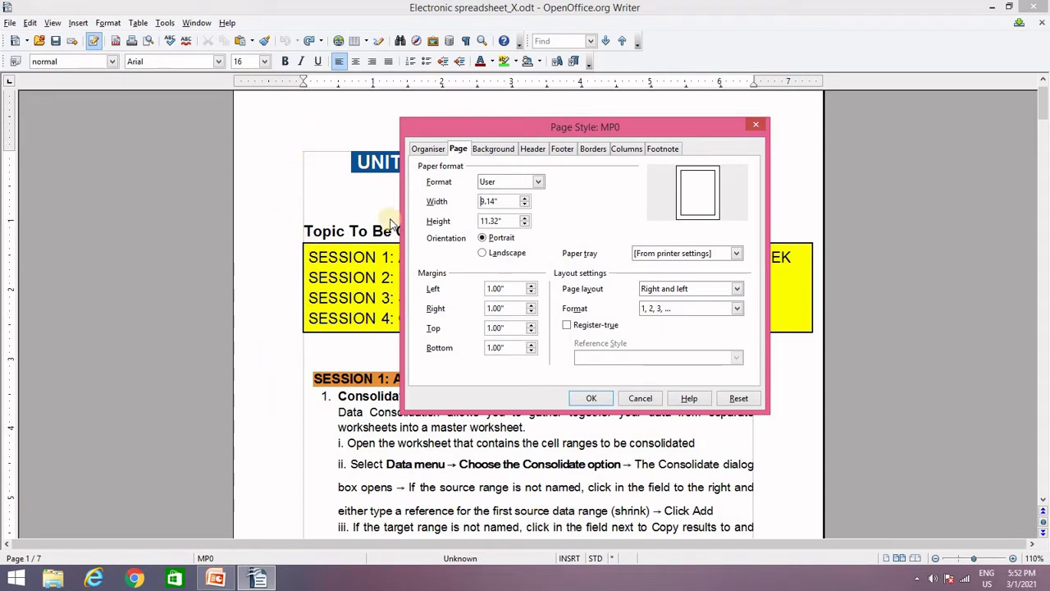
# Set the page orientation to landscape, apply it and check the first page
pyautogui.click(482, 254)
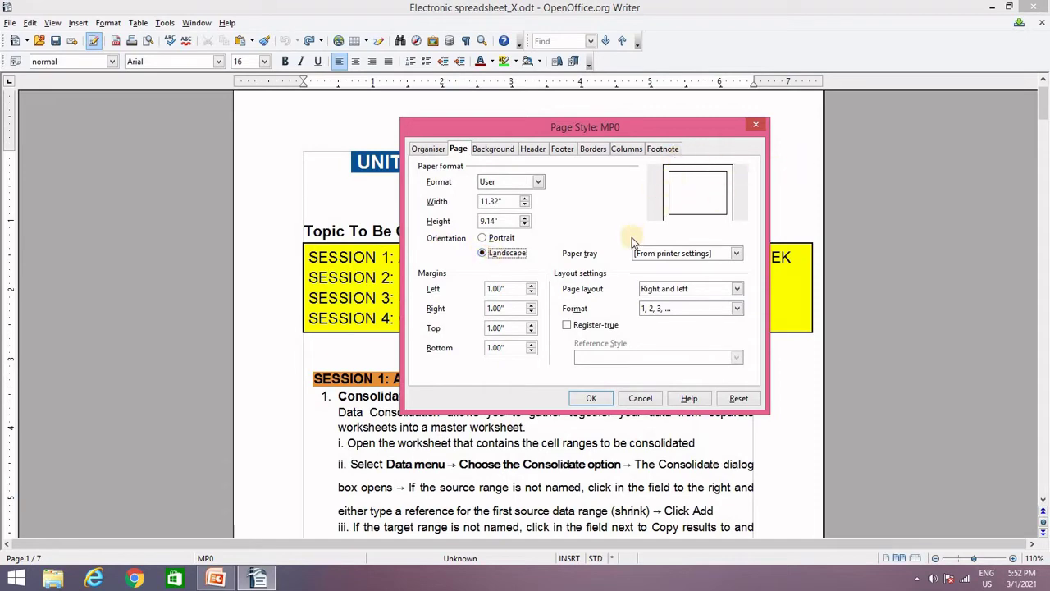
pyautogui.click(584, 399)
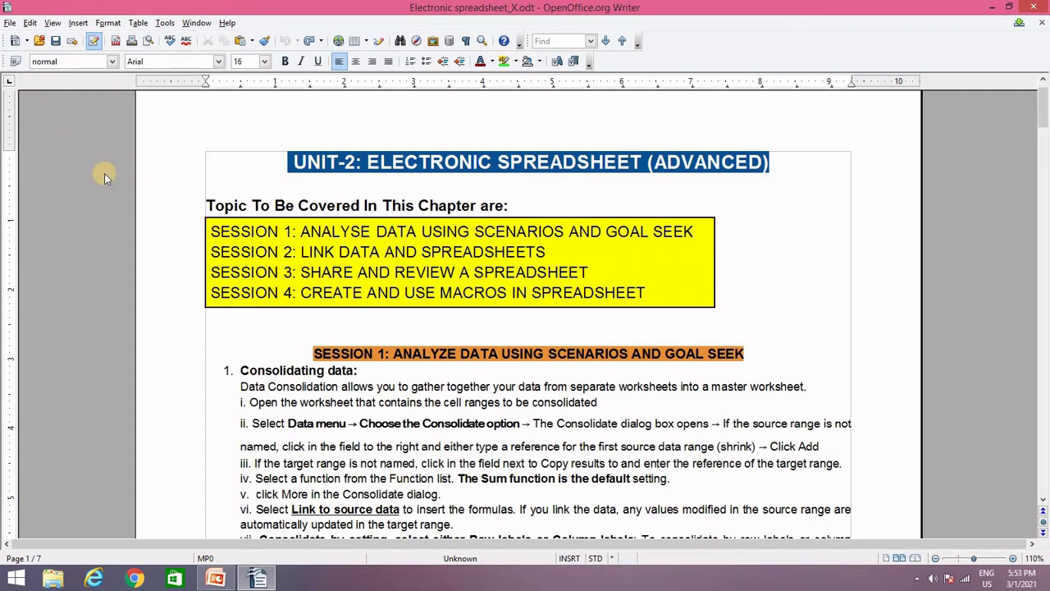
pyautogui.scroll(-1, 337, 239)
pyautogui.scroll(2, 341, 248)
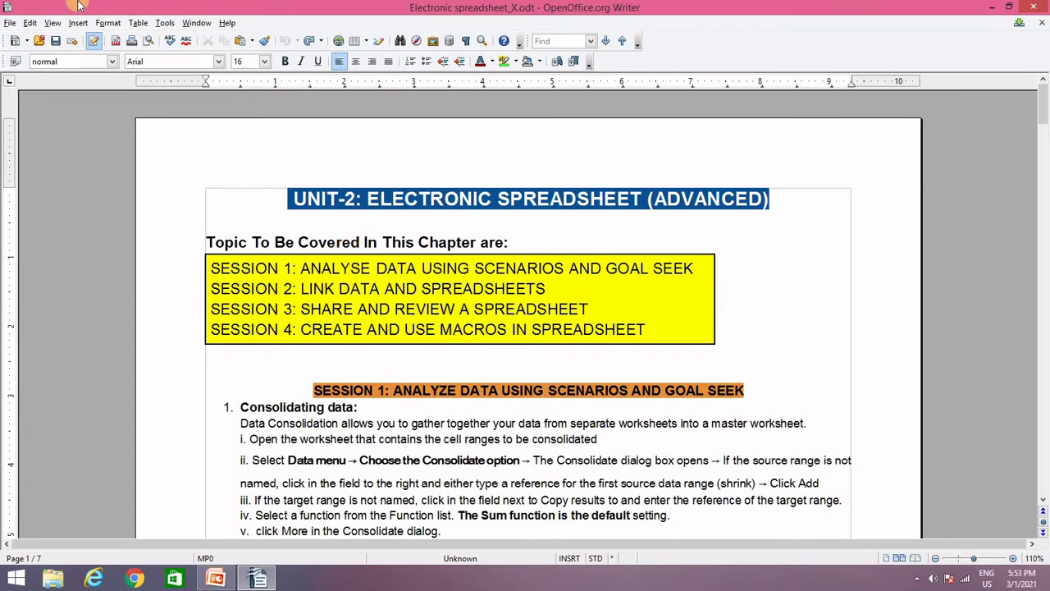
pyautogui.click(107, 24)
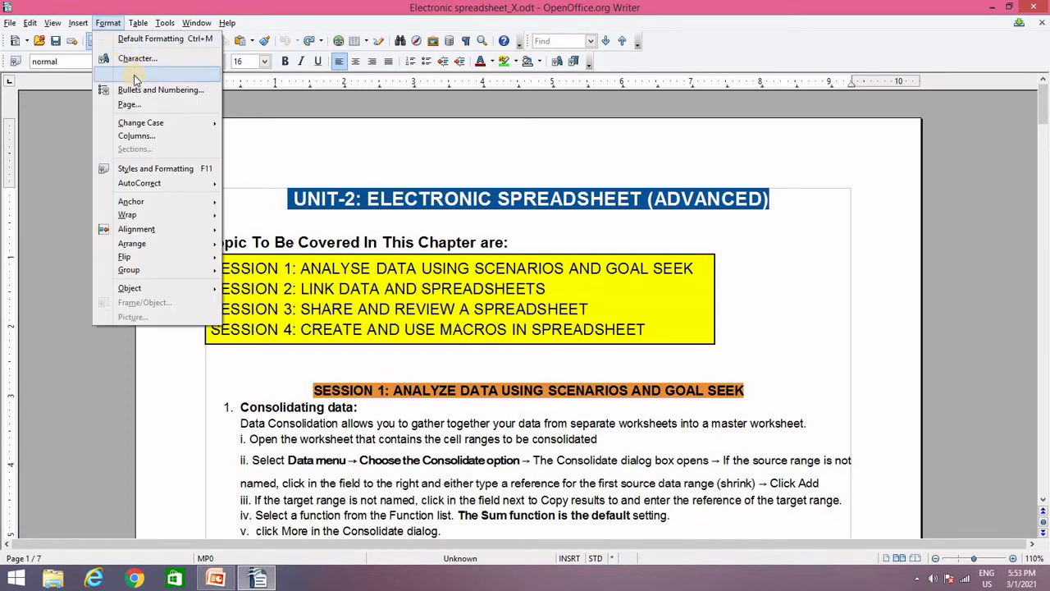
pyautogui.click(130, 104)
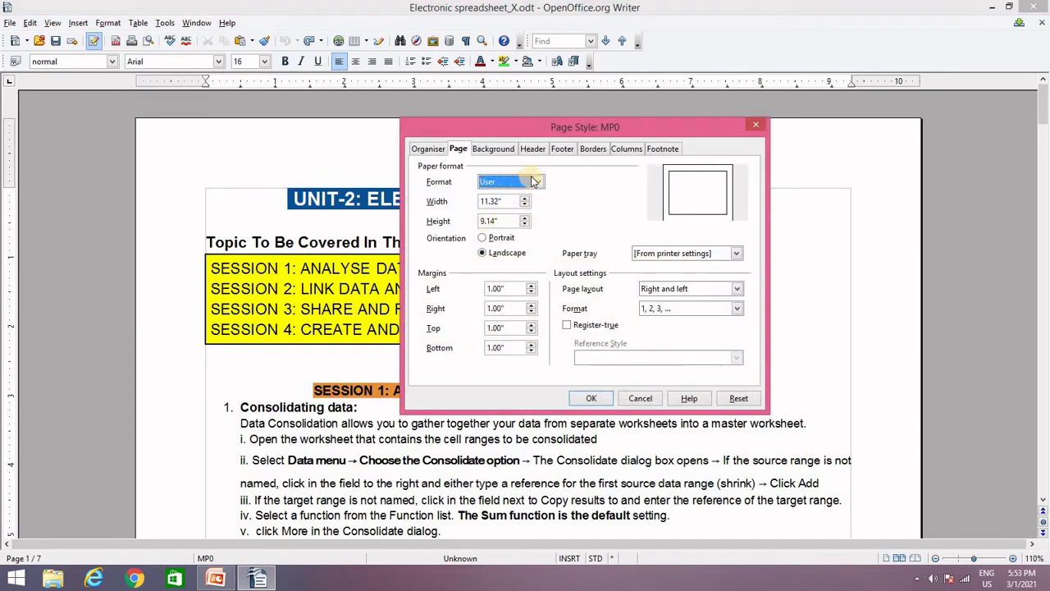
pyautogui.press('Down')
pyautogui.press('Down')
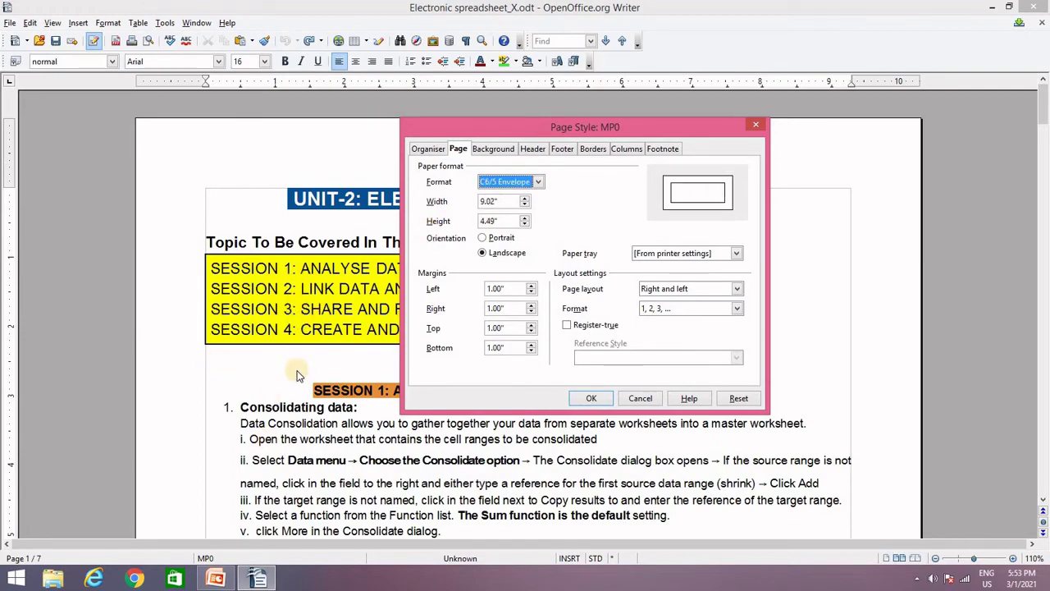
pyautogui.click(758, 126)
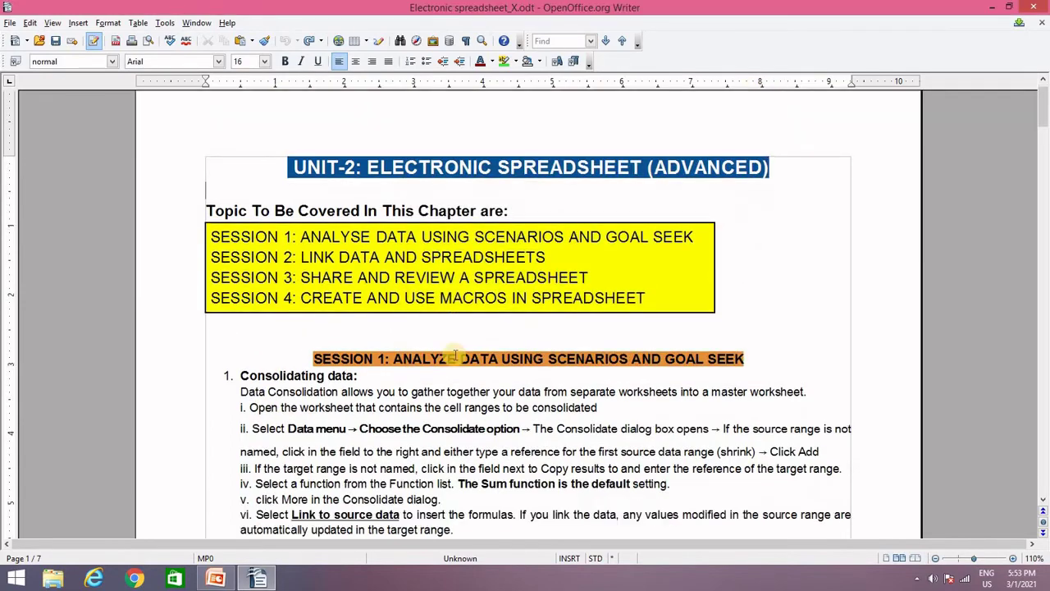
# Set the page style's orientation to portrait and apply it to the document
pyautogui.scroll(-10, 459, 345)
pyautogui.scroll(12, 455, 354)
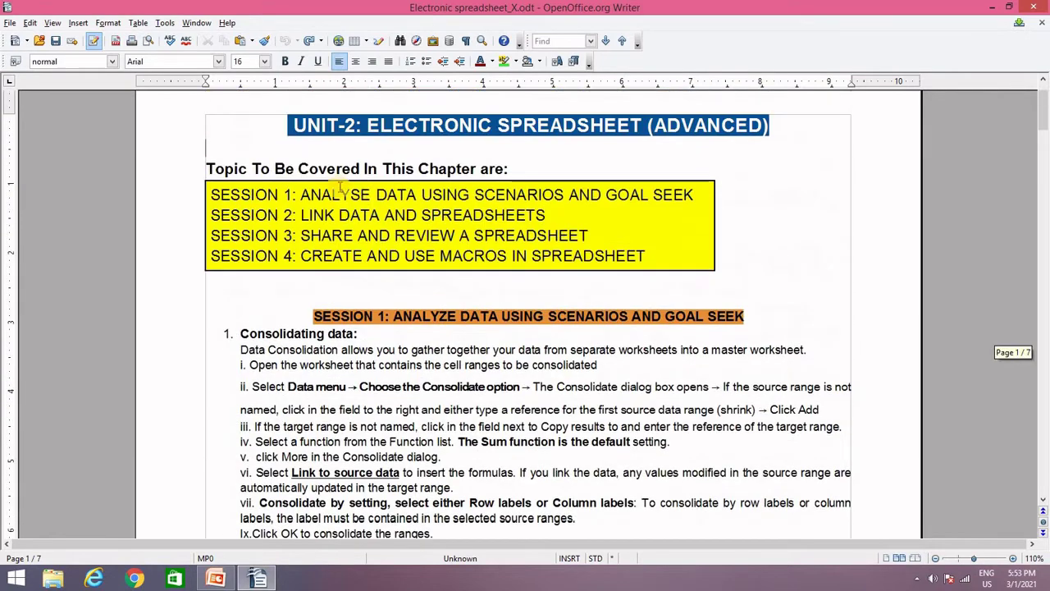
pyautogui.click(107, 23)
pyautogui.click(129, 104)
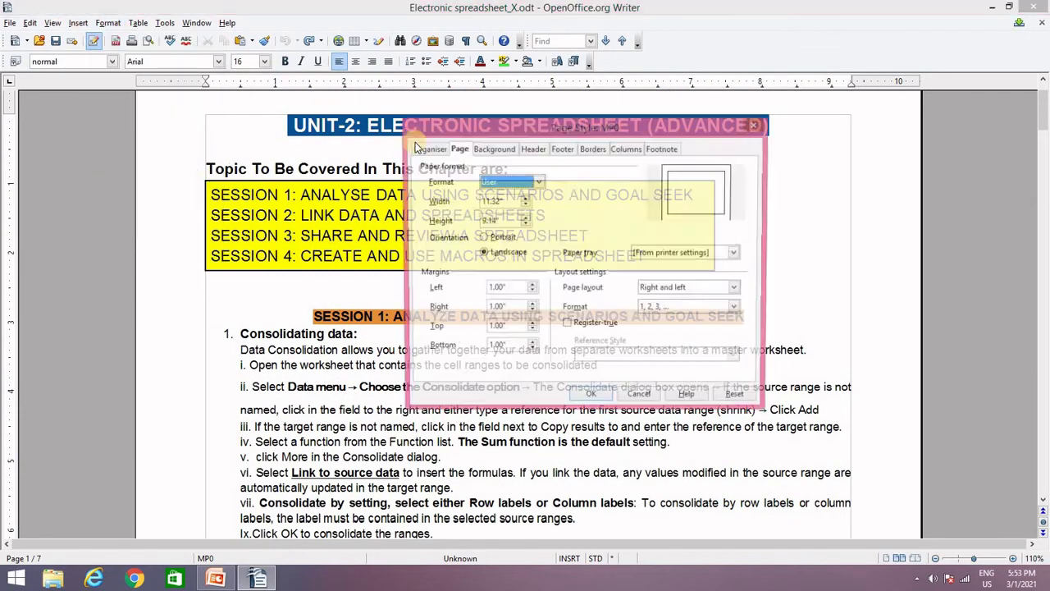
pyautogui.click(496, 238)
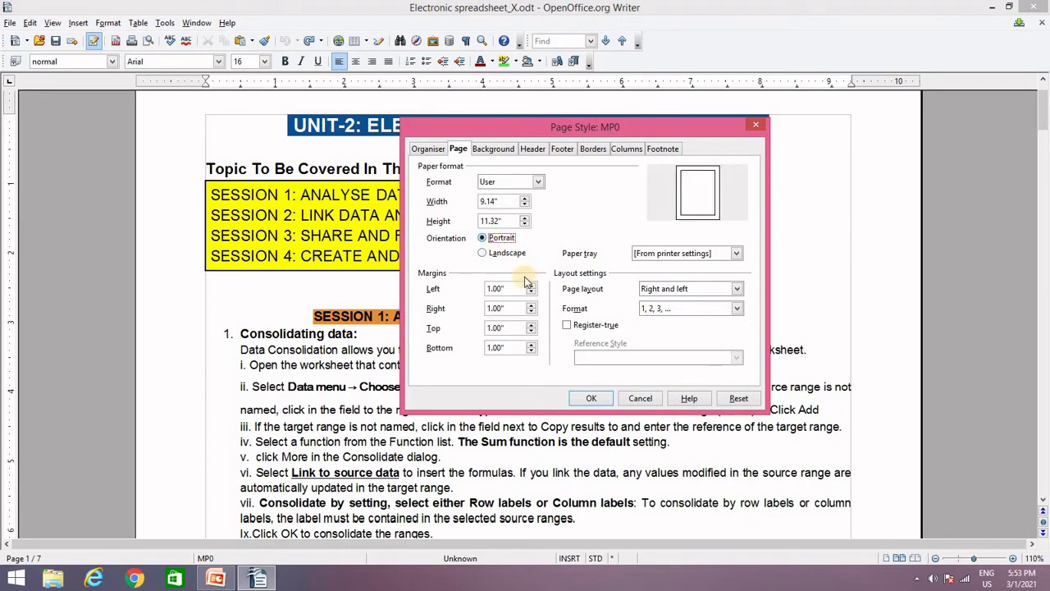
pyautogui.click(590, 398)
# Set the page style's left margin to 0.40 inches, trying larger values first, and apply it
pyautogui.click(108, 23)
pyautogui.click(129, 104)
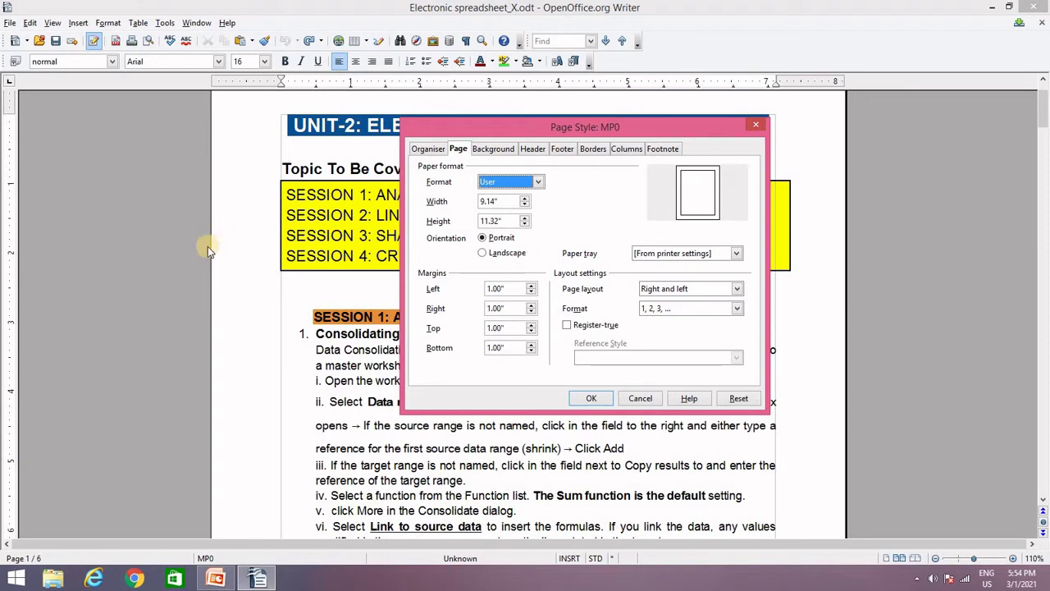
pyautogui.click(534, 286)
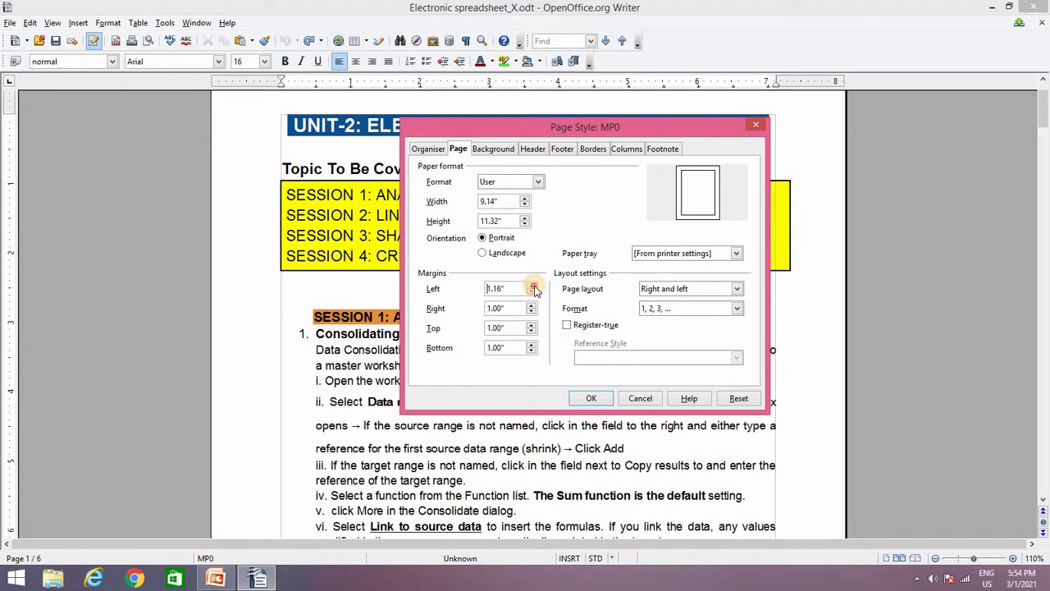
pyautogui.click(532, 285)
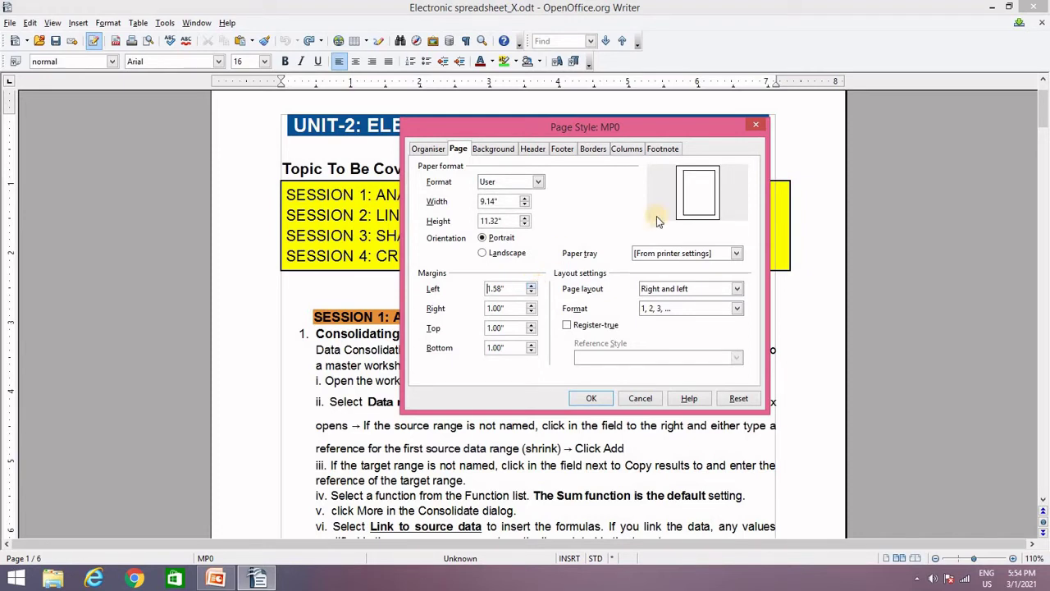
pyautogui.click(532, 285)
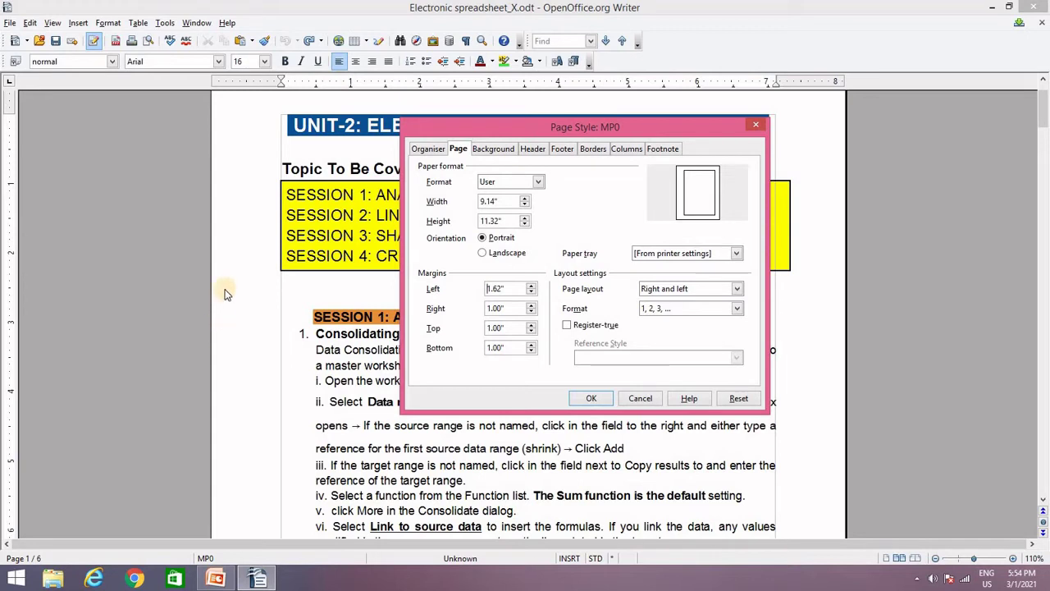
pyautogui.click(531, 293)
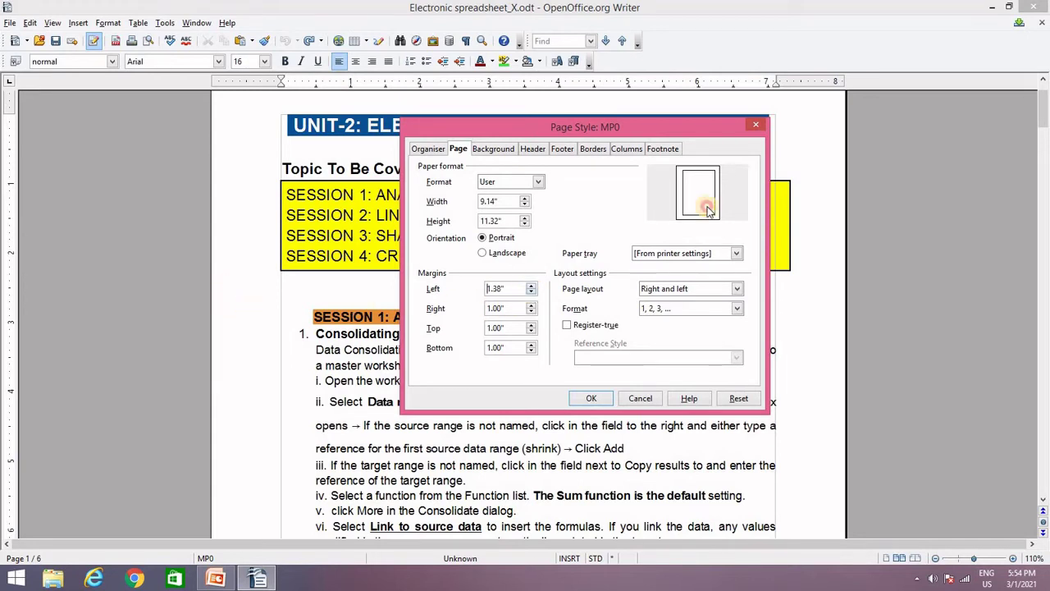
pyautogui.click(531, 295)
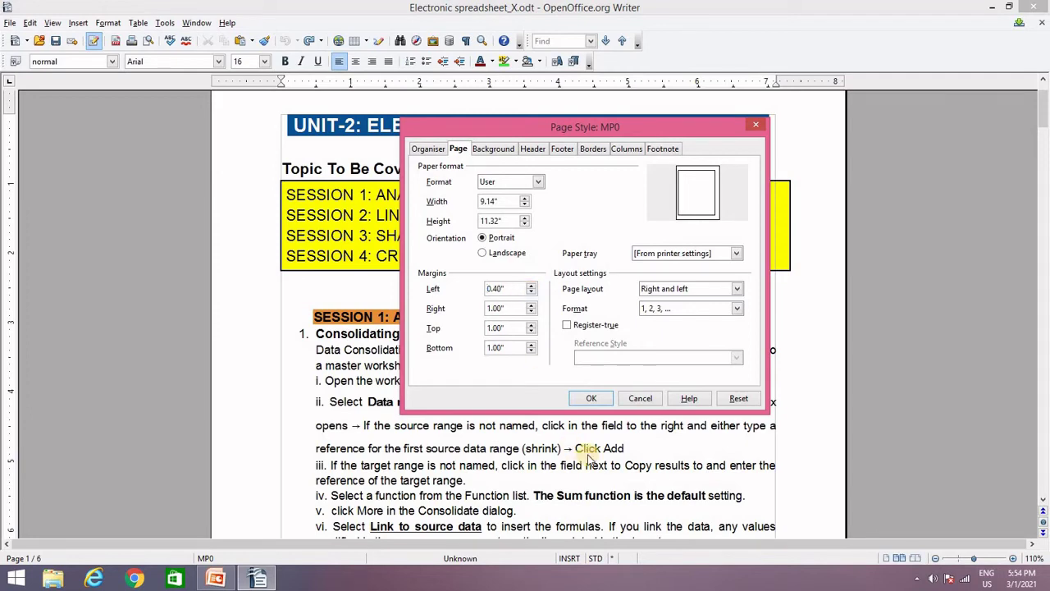
pyautogui.click(591, 398)
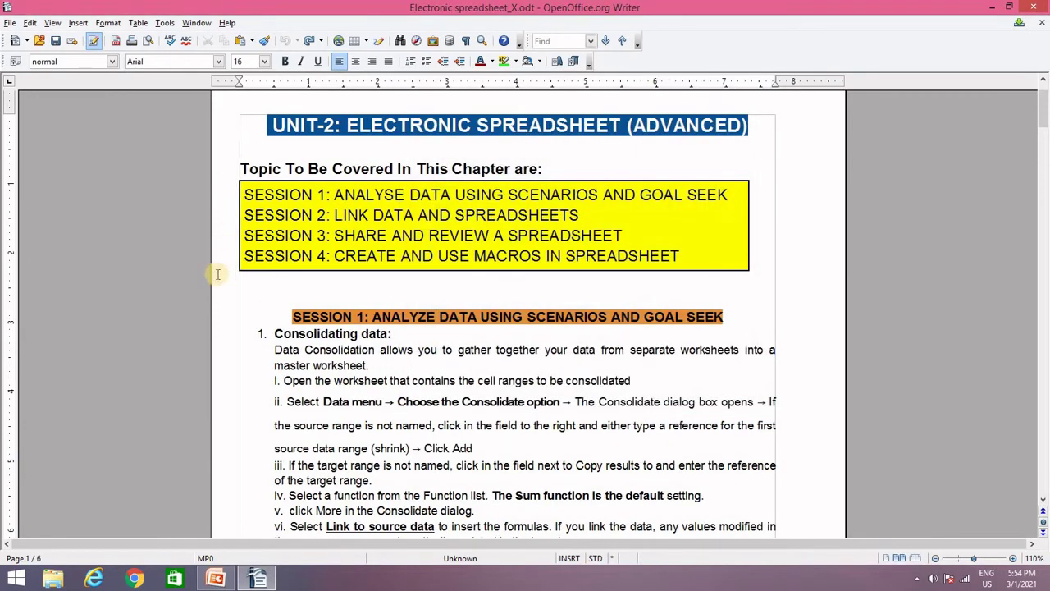
# Set the page style's right margin to 0.48 inches and its top margin to 0.50 inches
pyautogui.scroll(2, 274, 277)
pyautogui.scroll(1, 274, 277)
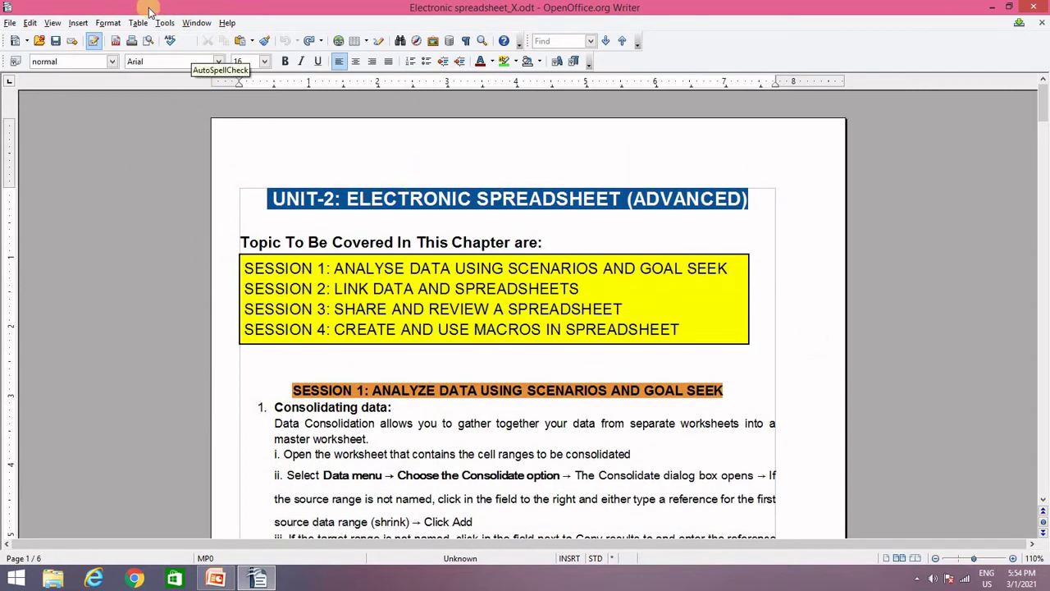
pyautogui.click(105, 22)
pyautogui.click(116, 106)
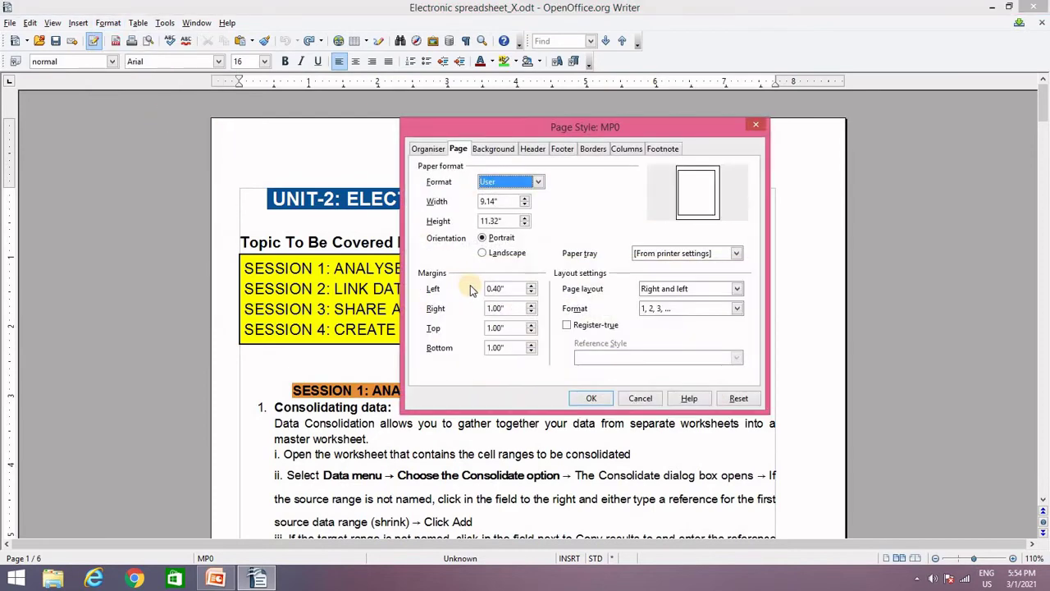
pyautogui.click(531, 312)
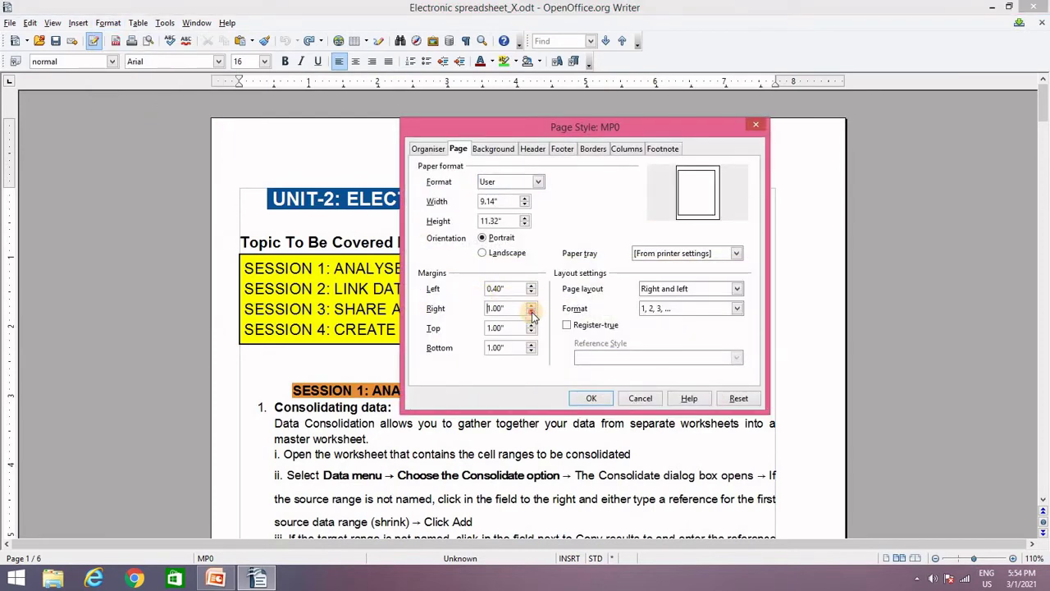
pyautogui.click(531, 312)
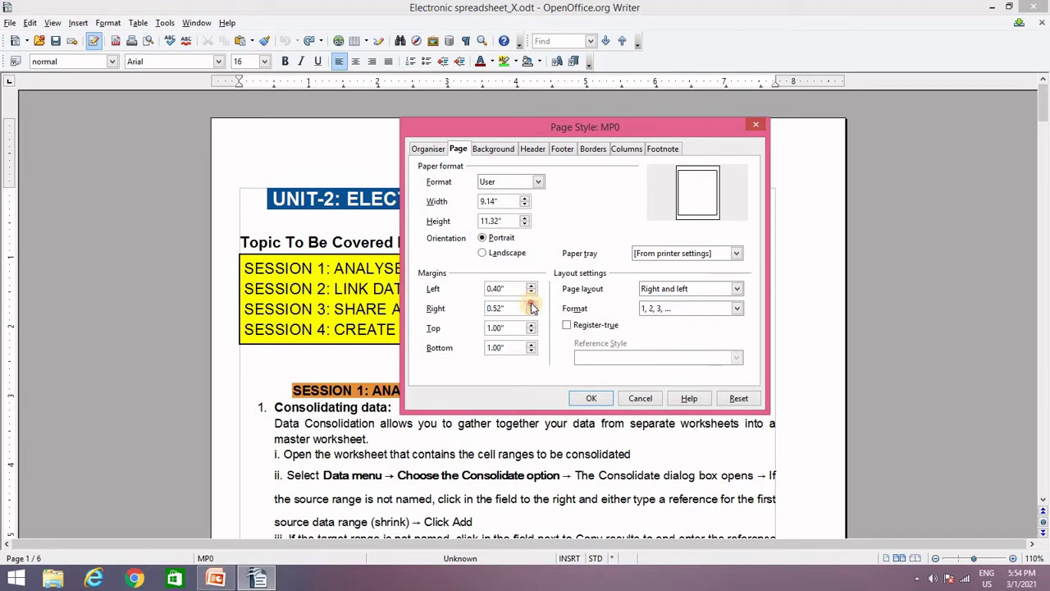
pyautogui.click(531, 304)
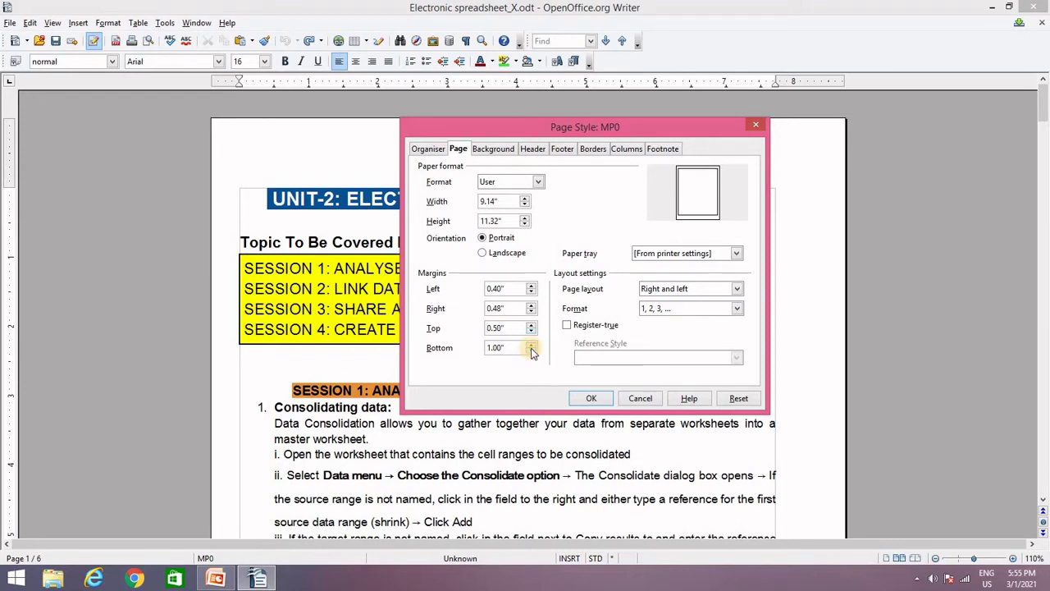
# Set the page style's bottom margin to 0.64 inches, apply the margins and review the document's pages
pyautogui.click(532, 352)
pyautogui.click(531, 351)
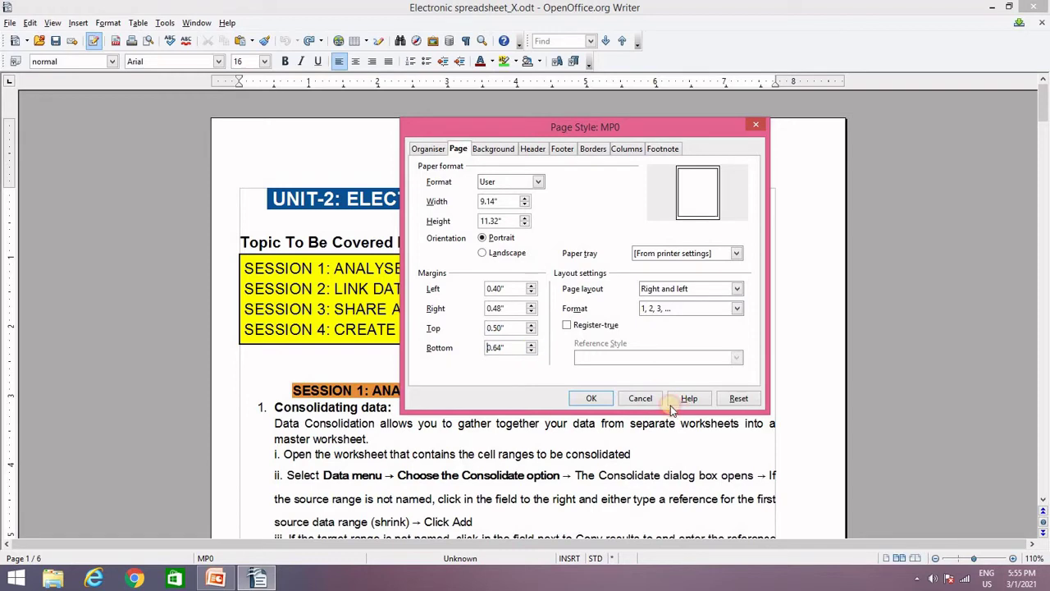
pyautogui.click(592, 398)
pyautogui.scroll(-3, 554, 361)
pyautogui.scroll(3, 555, 359)
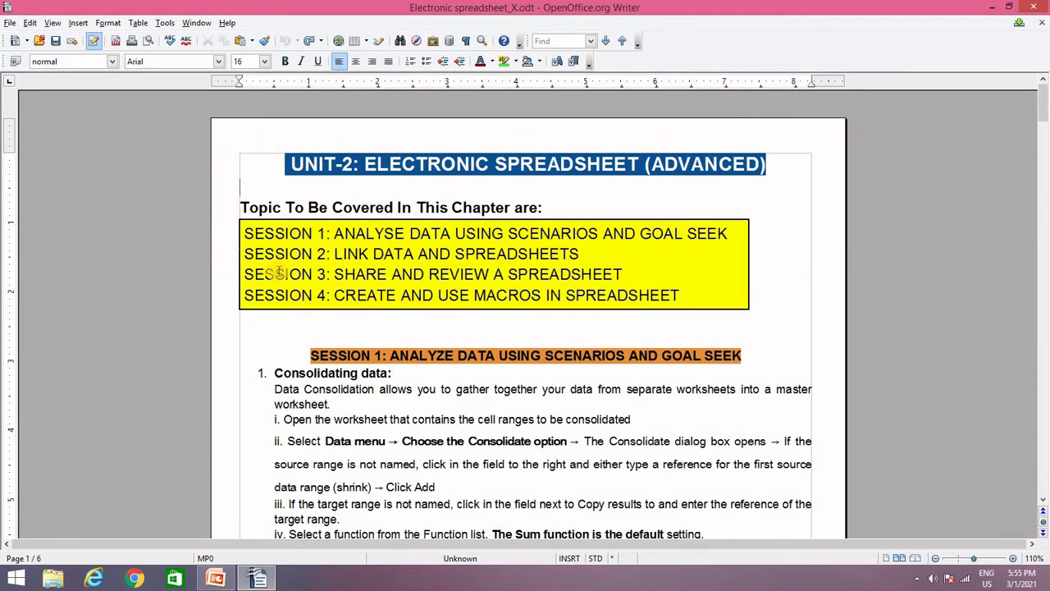
pyautogui.scroll(-10, 279, 274)
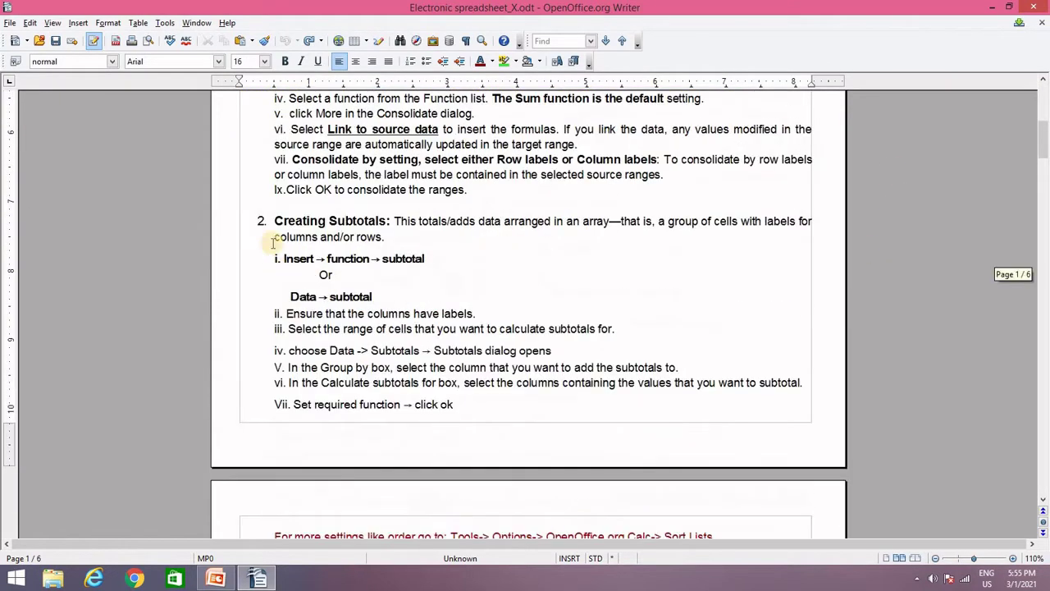
pyautogui.scroll(4, 538, 258)
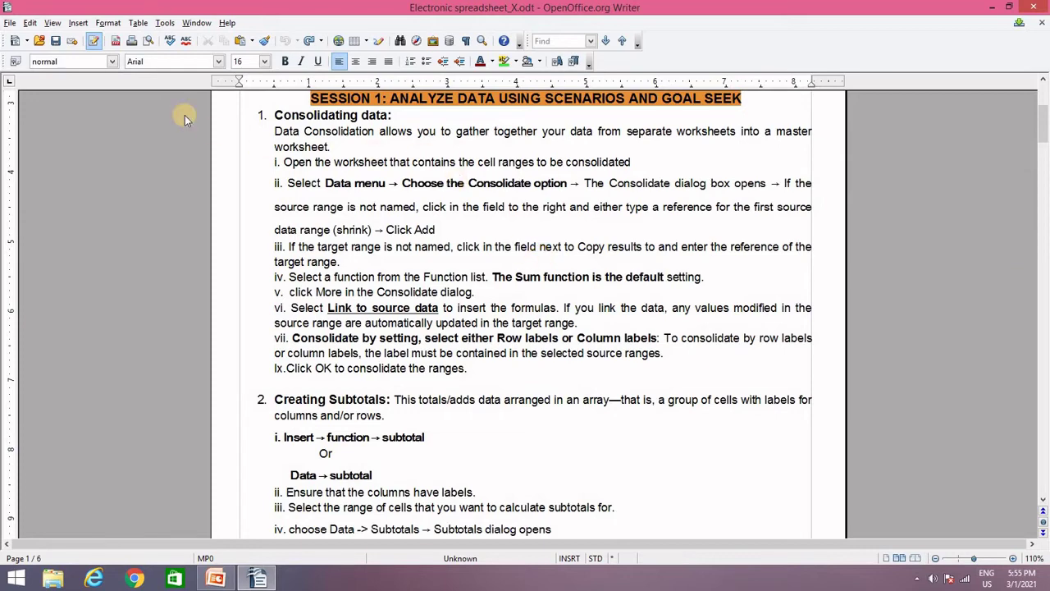
# Open the current page style's page settings and set its page layout to Mirrored
pyautogui.click(115, 21)
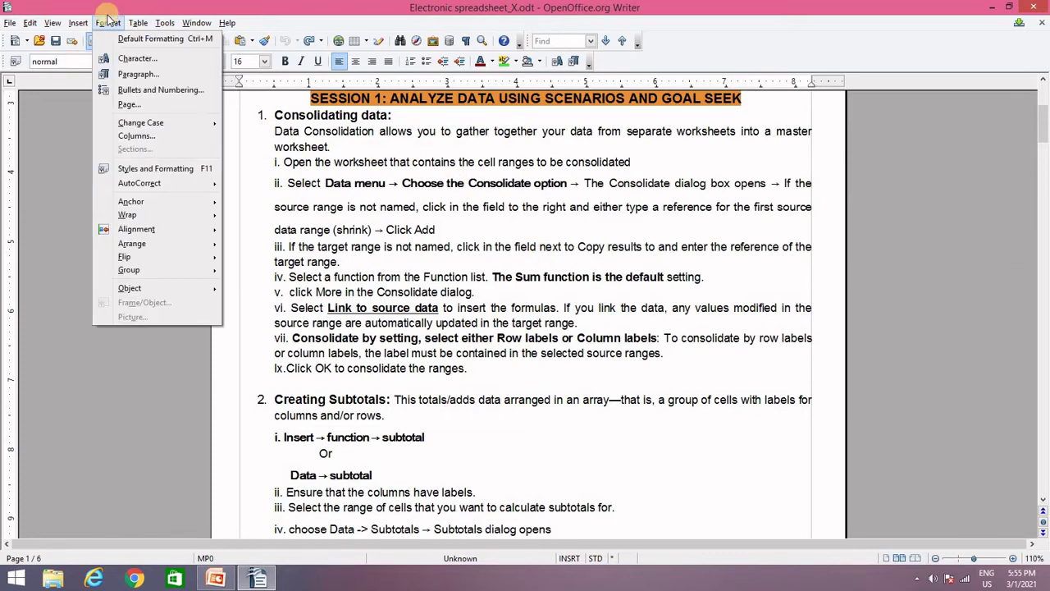
pyautogui.click(127, 105)
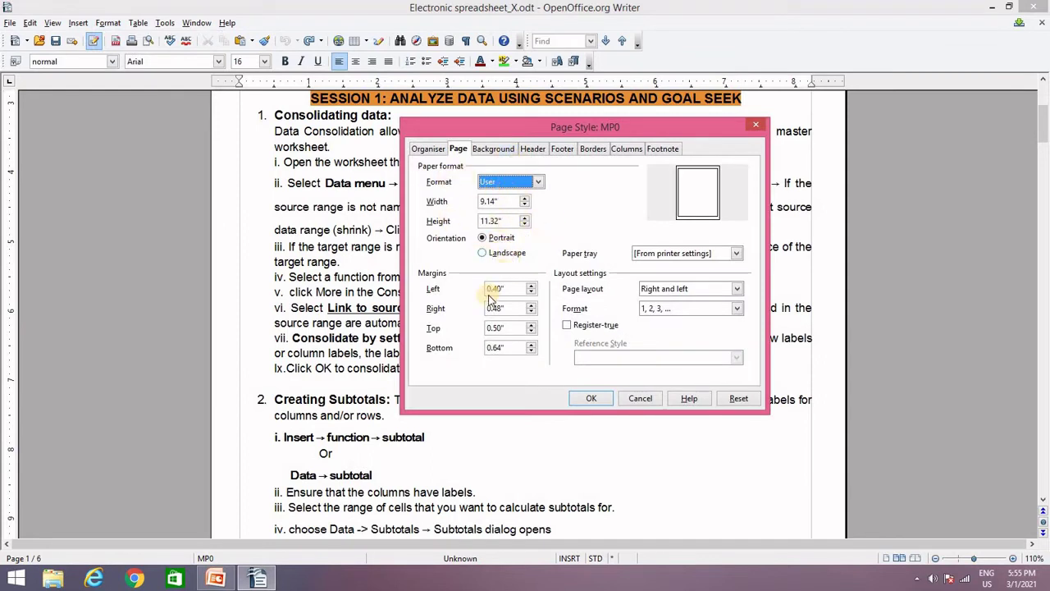
pyautogui.click(673, 289)
pyautogui.click(668, 312)
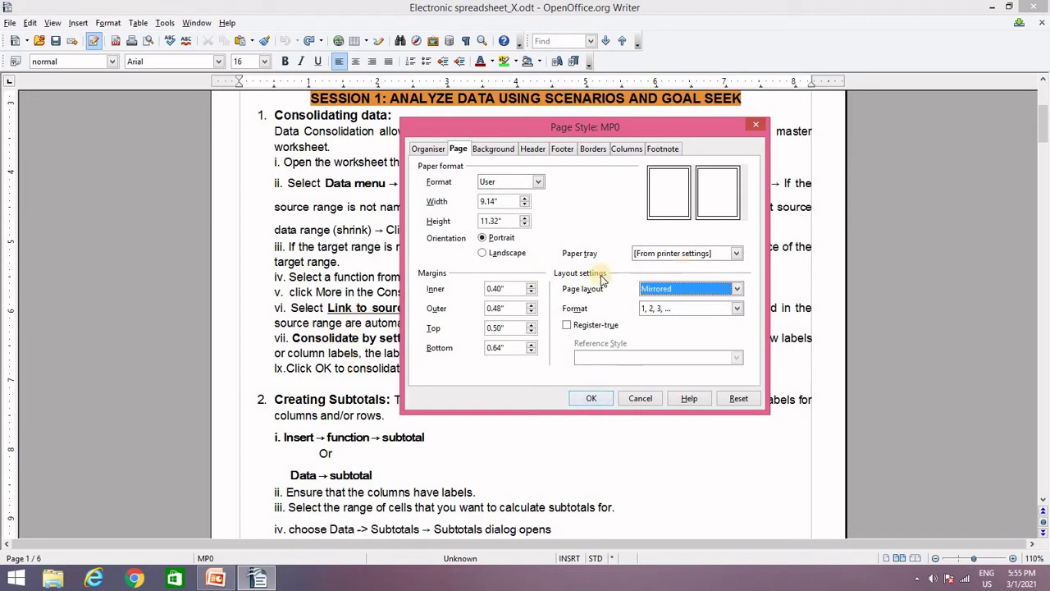
# Set the page style's background colour to Grey 20%, apply it and review the document's pages
pyautogui.click(483, 152)
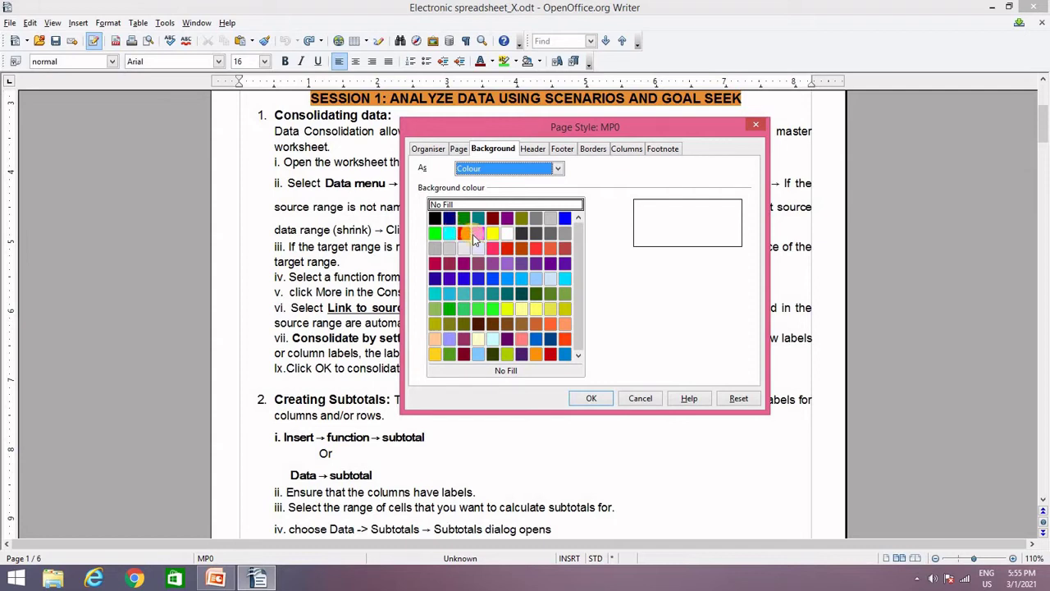
pyautogui.click(449, 248)
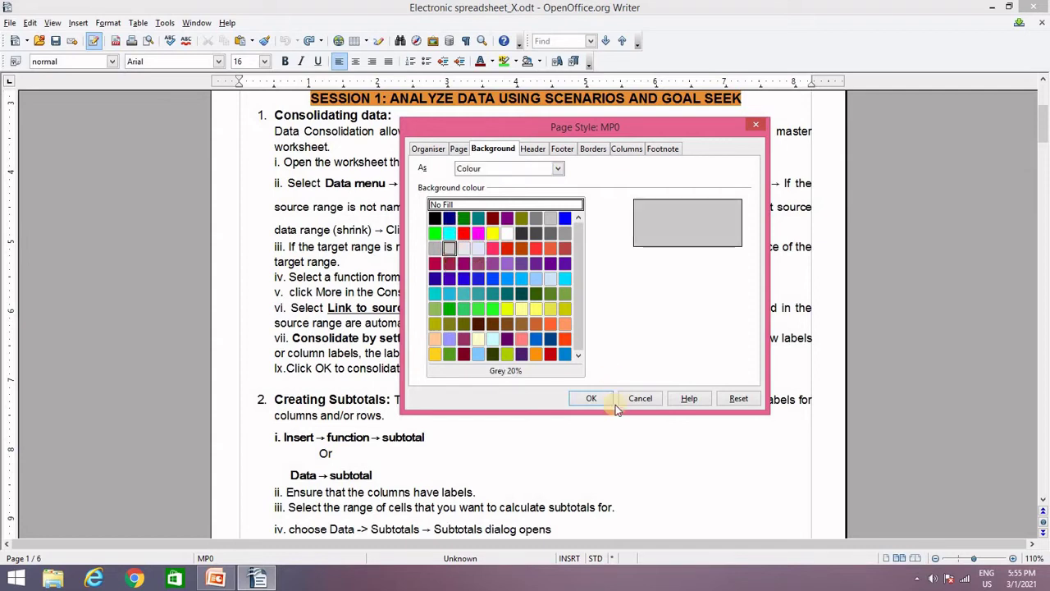
pyautogui.click(601, 403)
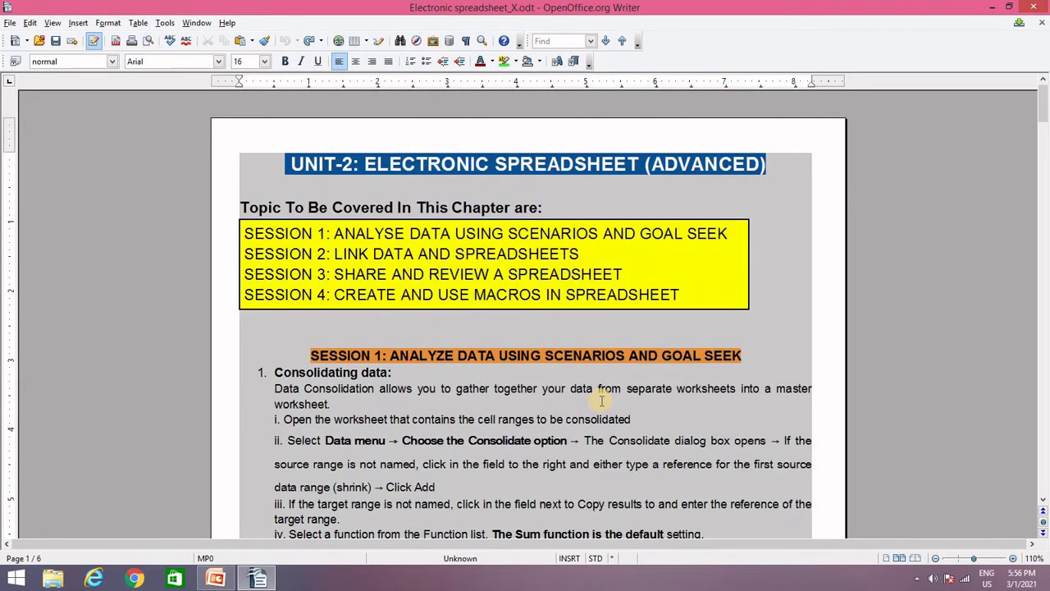
pyautogui.scroll(-3, 601, 400)
pyautogui.scroll(3, 601, 401)
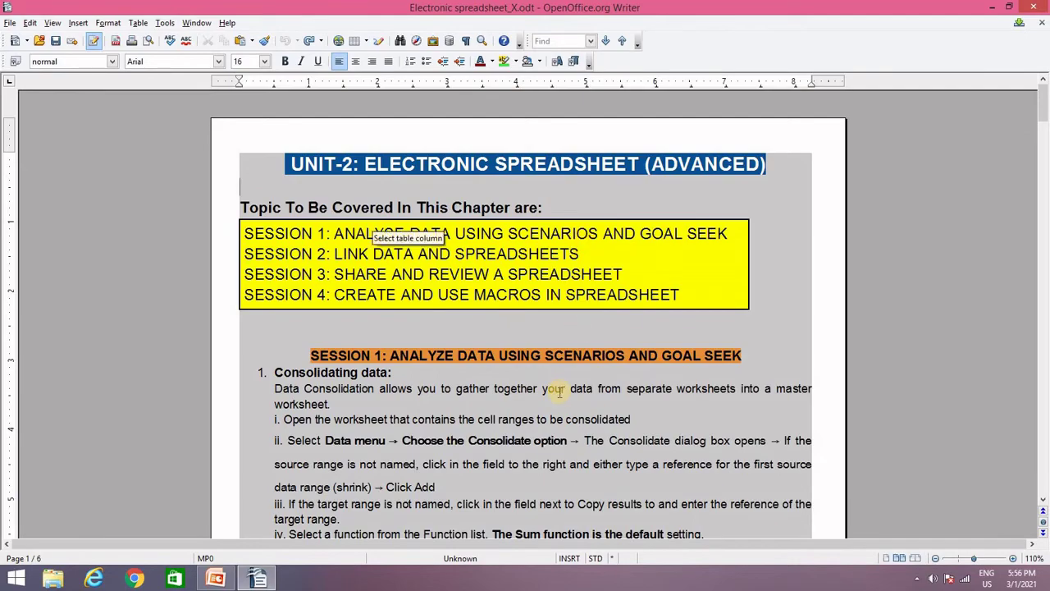
pyautogui.scroll(-5, 560, 392)
pyautogui.scroll(-20, 559, 392)
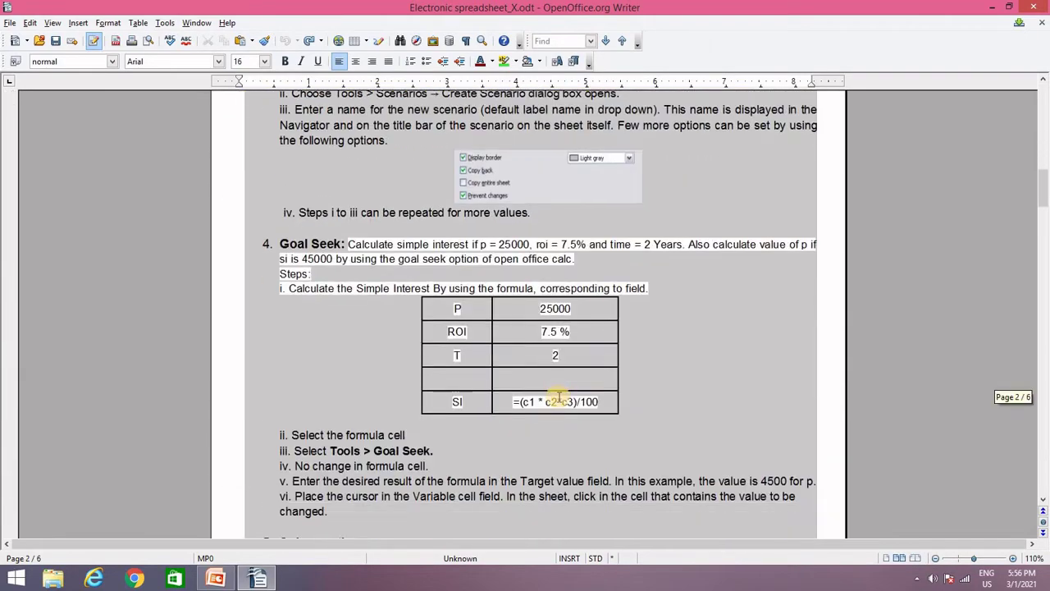
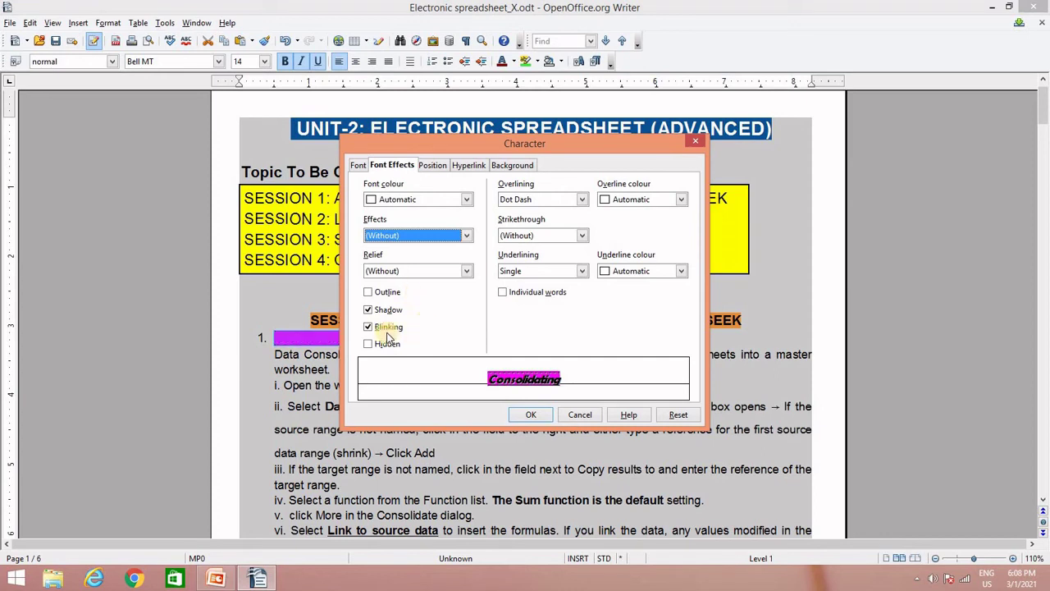
# Remove the blinking and shadow font effects from the word "Consolidating" and apply the character settings
pyautogui.click(386, 327)
pyautogui.click(384, 309)
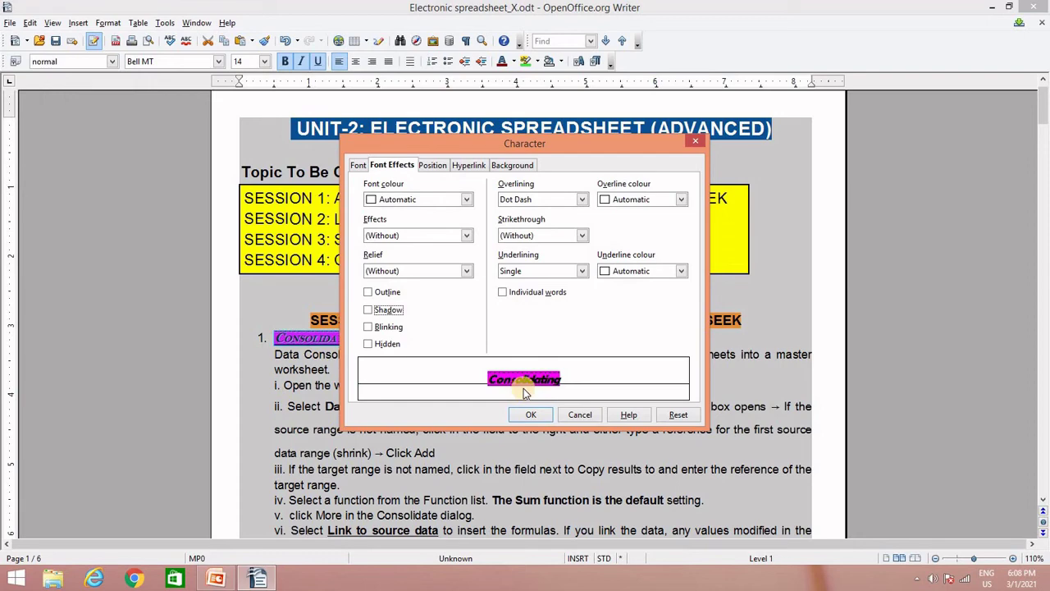
pyautogui.click(530, 417)
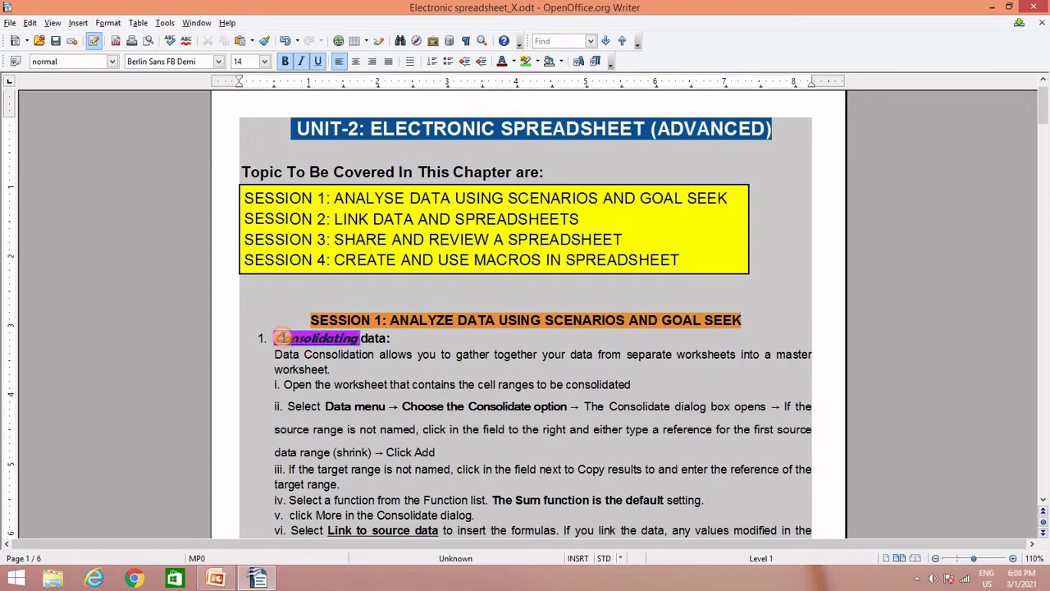
# Try resetting the formatted word "Consolidating" in the first numbered heading to default formatting
pyautogui.moveTo(273, 338); pyautogui.dragTo(293, 336)
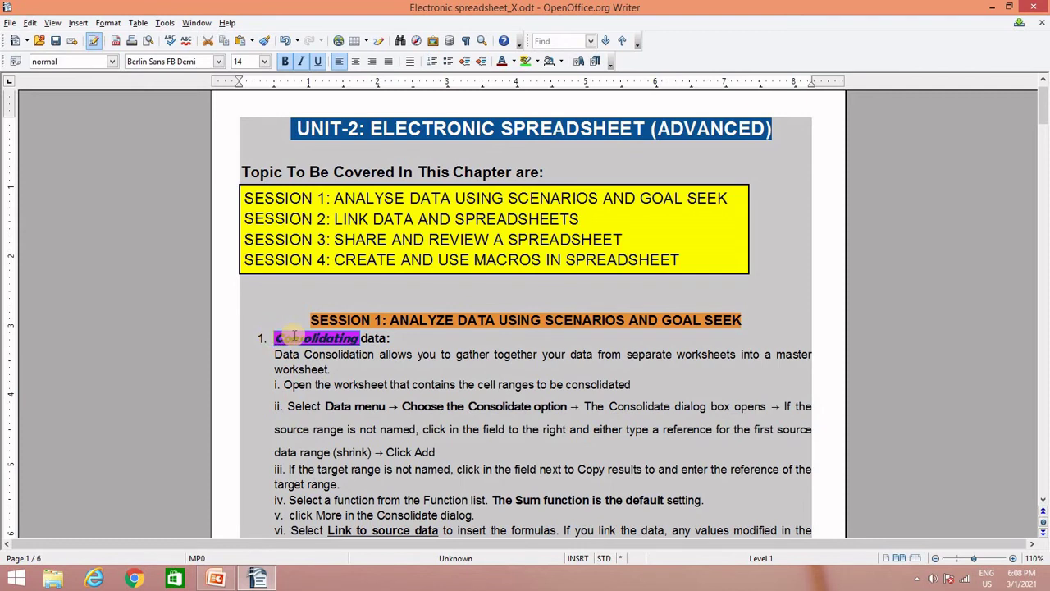
pyautogui.hotkey('ctrl', 'm')
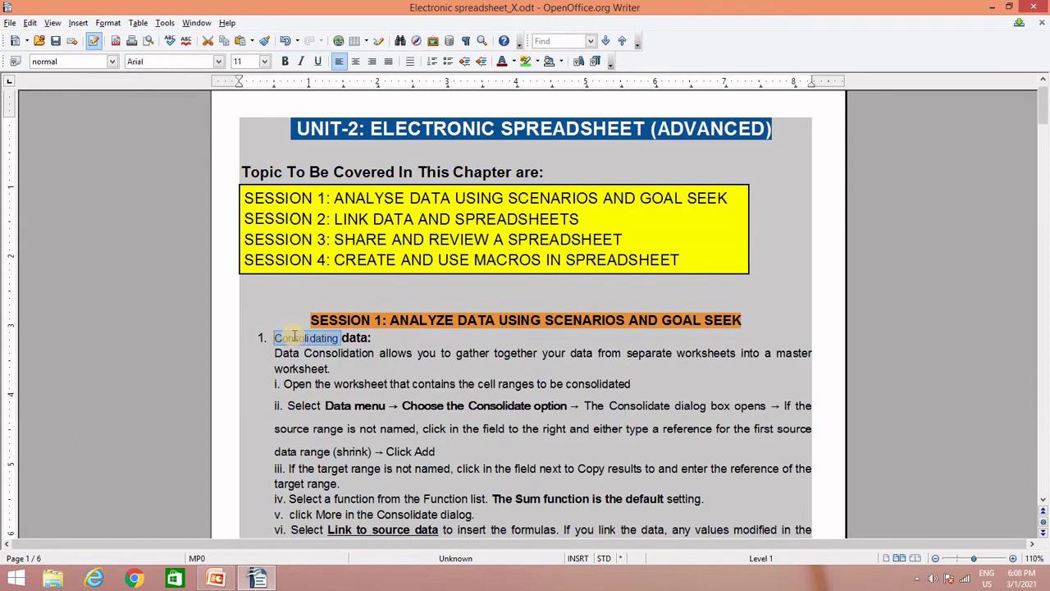
pyautogui.click(337, 366)
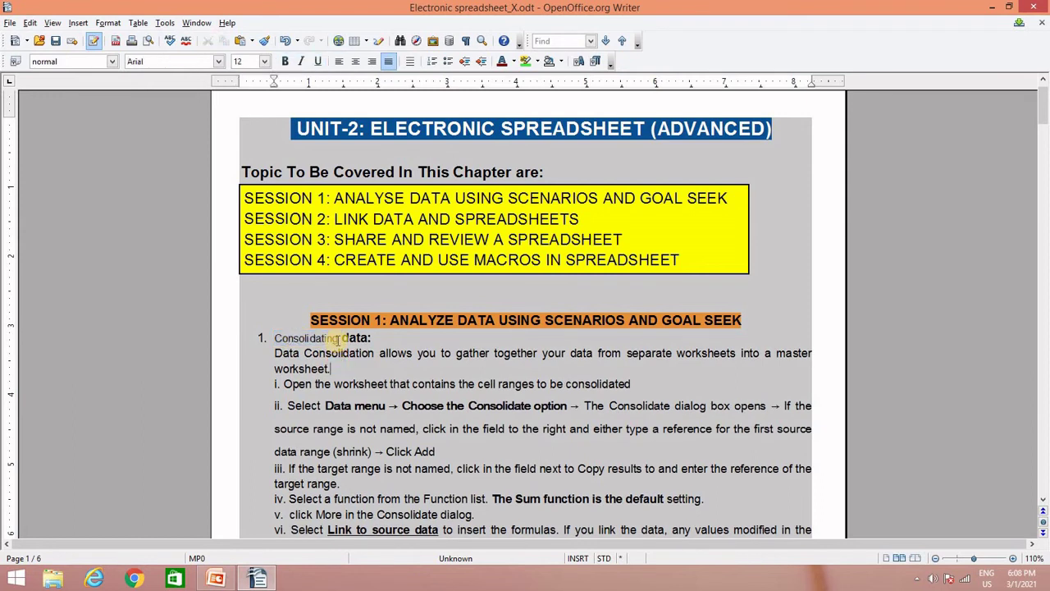
# Undo the formatting reset and apply default formatting to the heading word "Consolidating" again
pyautogui.doubleClick(336, 339)
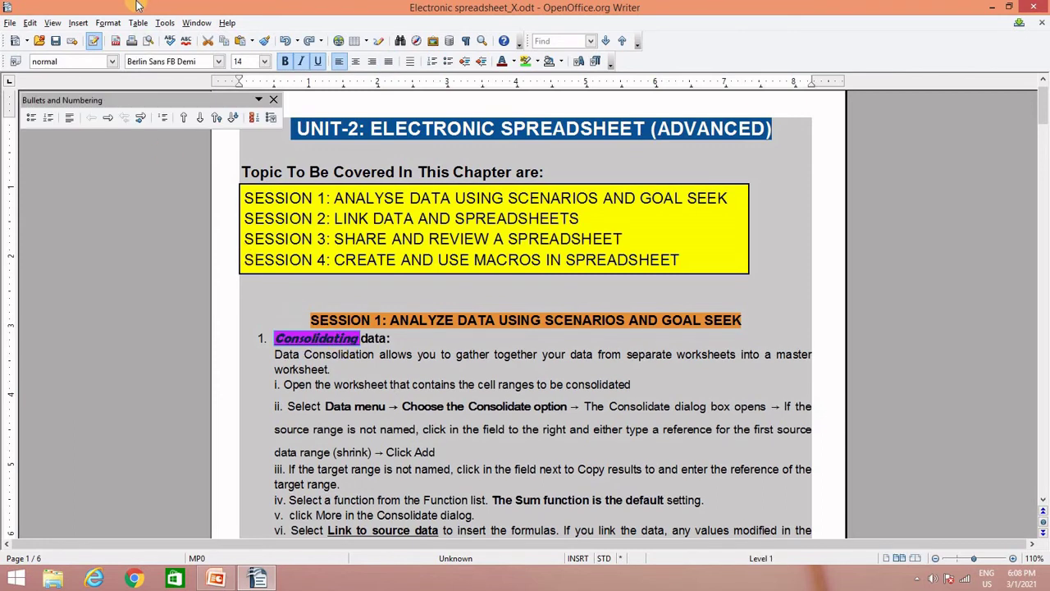
pyautogui.click(99, 23)
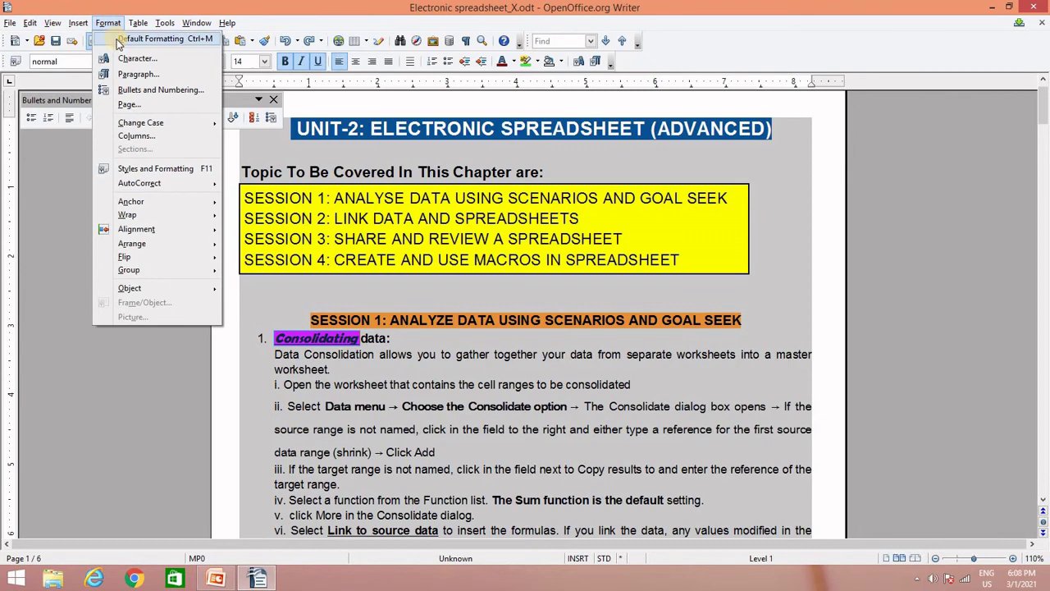
pyautogui.click(120, 39)
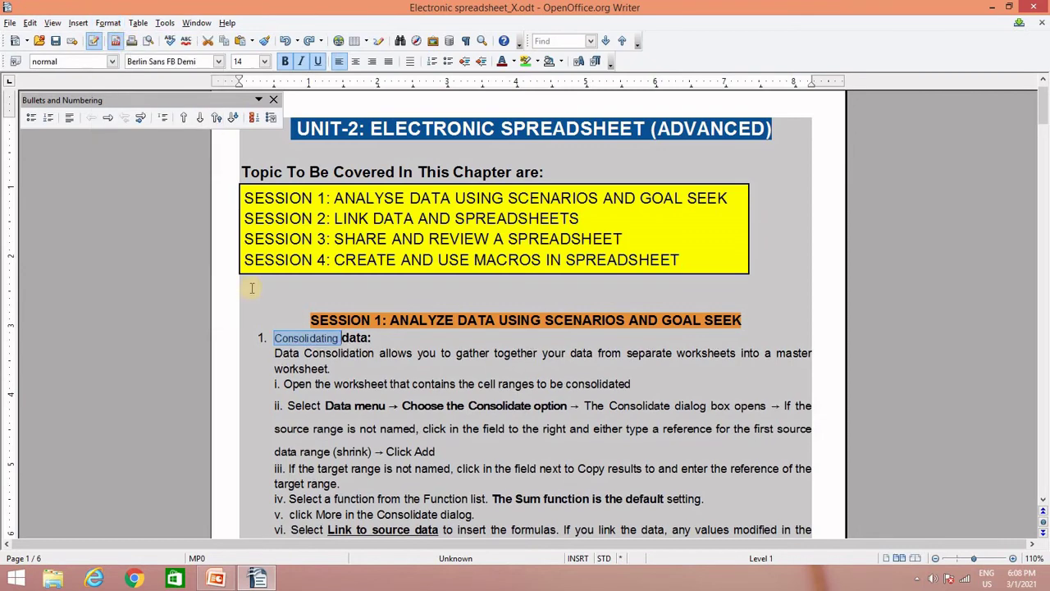
pyautogui.click(346, 337)
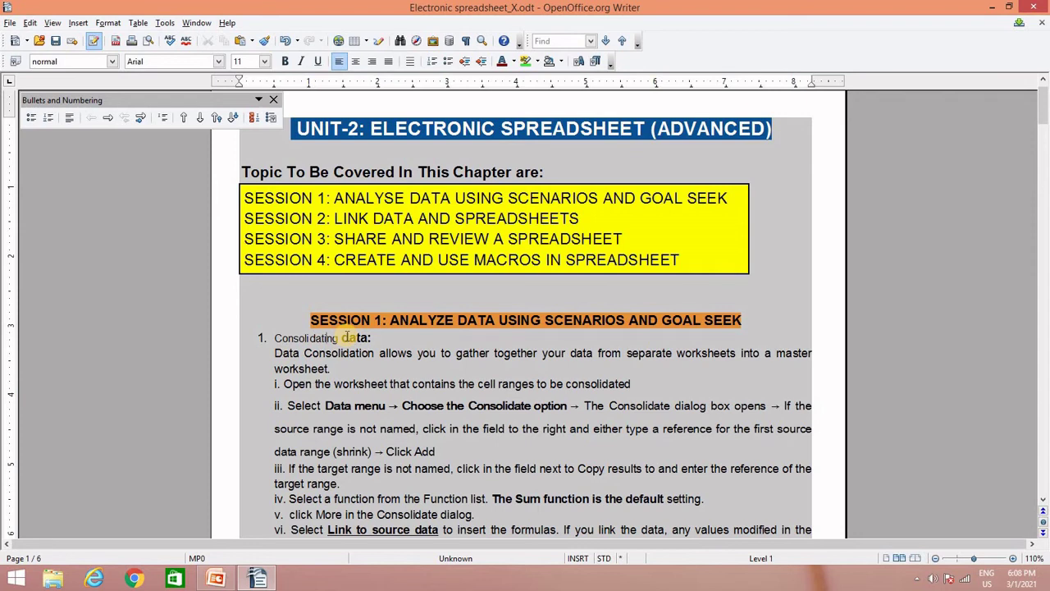
# Make the heading word "Consolidating" bold and close the floating Bullets and Numbering toolbar
pyautogui.moveTo(339, 337); pyautogui.dragTo(277, 339)
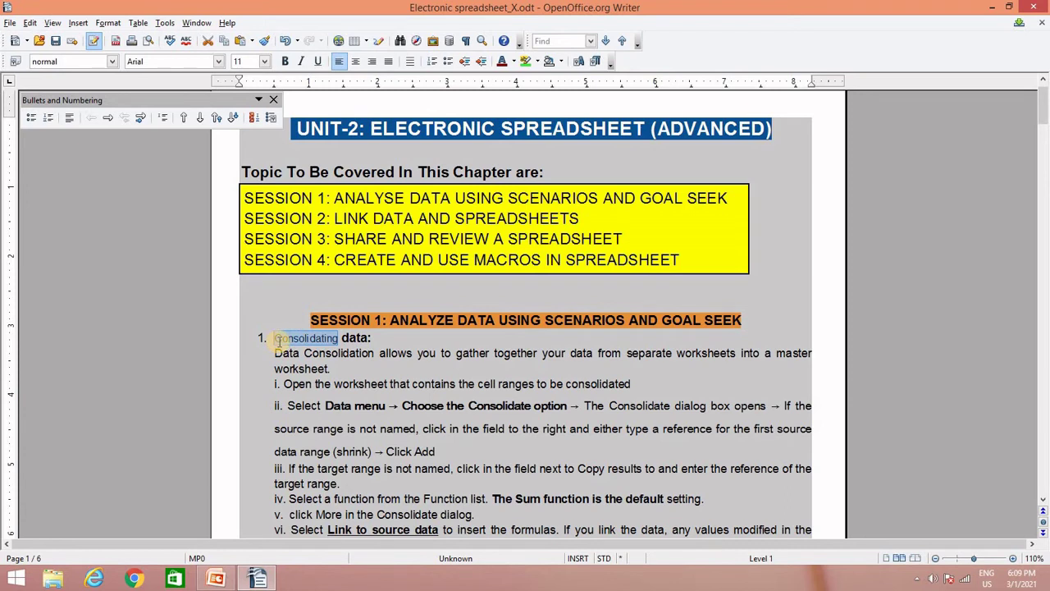
pyautogui.click(285, 62)
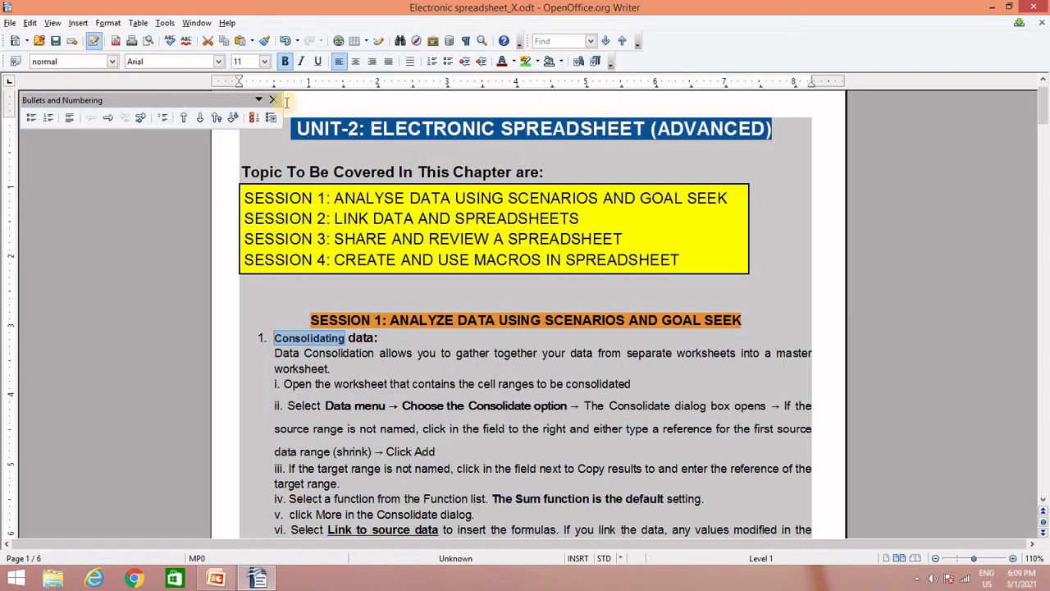
pyautogui.click(272, 99)
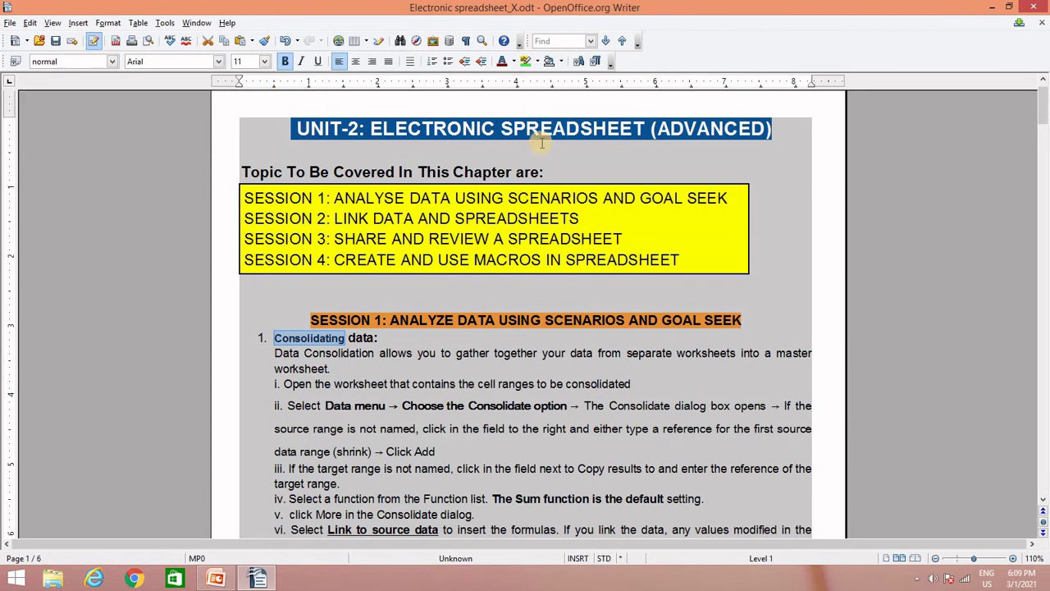
pyautogui.click(396, 371)
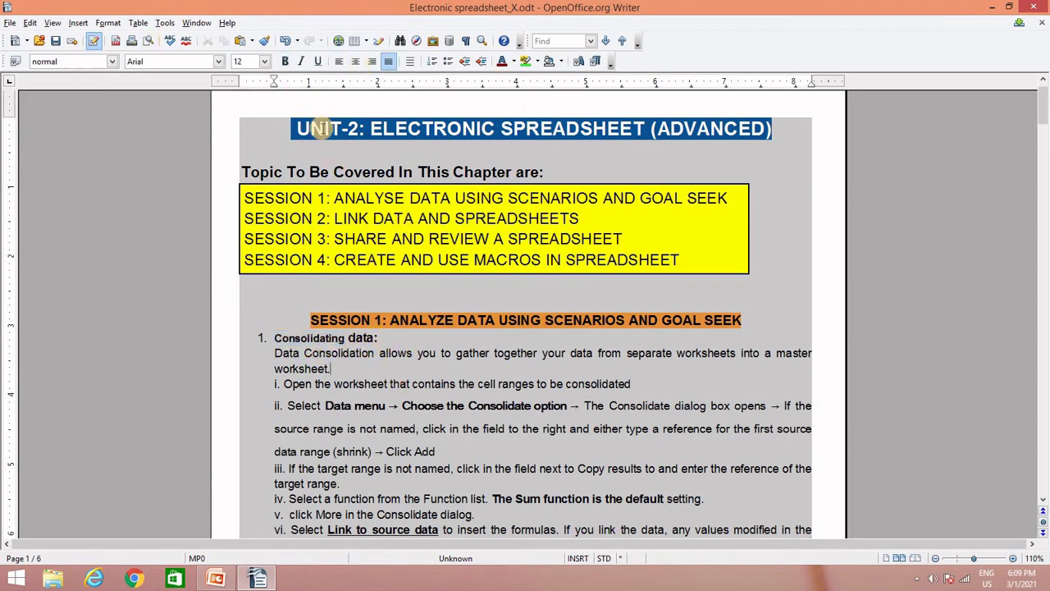
# Change the text from the "Consolidating data:" heading through item ii, ending at "Click Add", to sentence case
pyautogui.moveTo(276, 338); pyautogui.dragTo(378, 338)
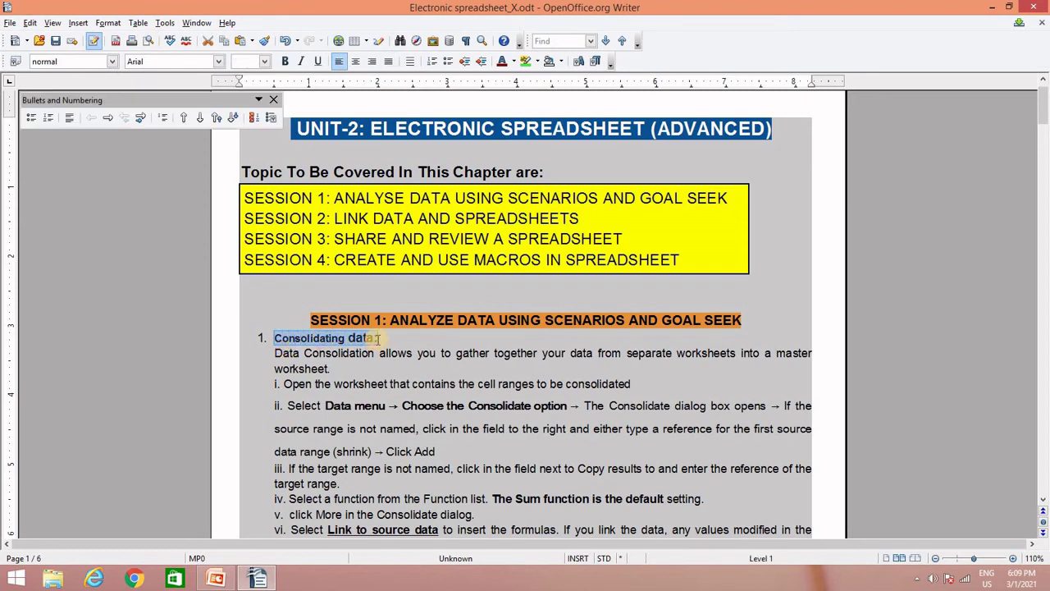
pyautogui.moveTo(273, 338); pyautogui.dragTo(548, 435)
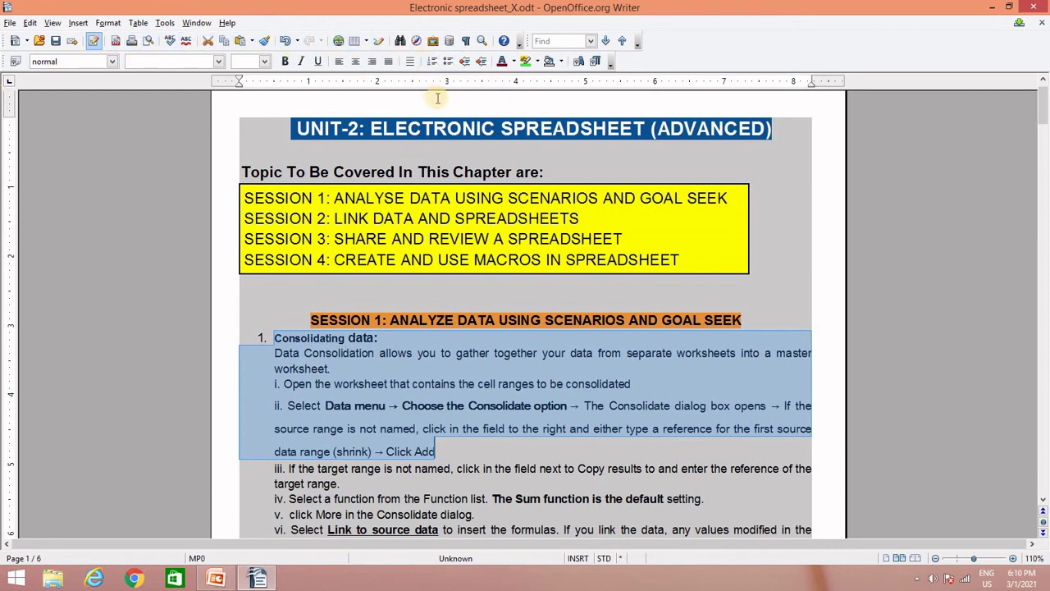
pyautogui.click(109, 23)
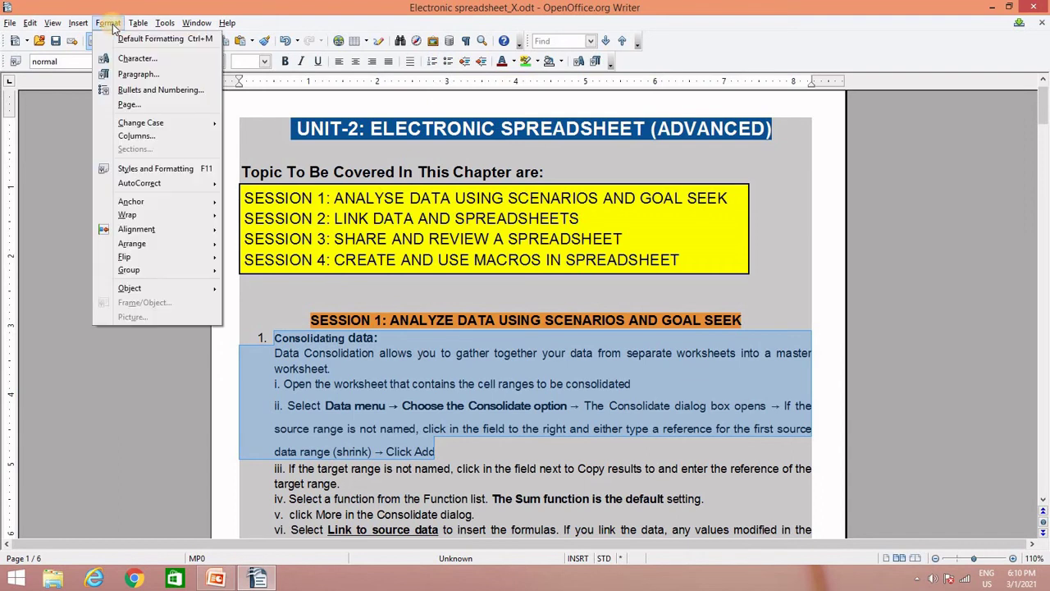
pyautogui.moveTo(136, 125)
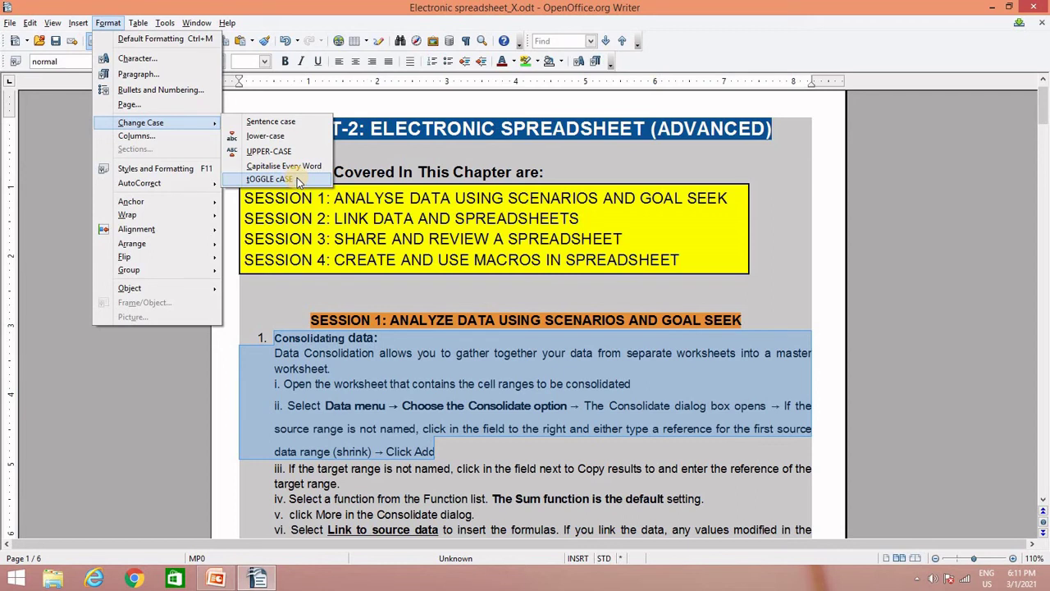
pyautogui.click(291, 128)
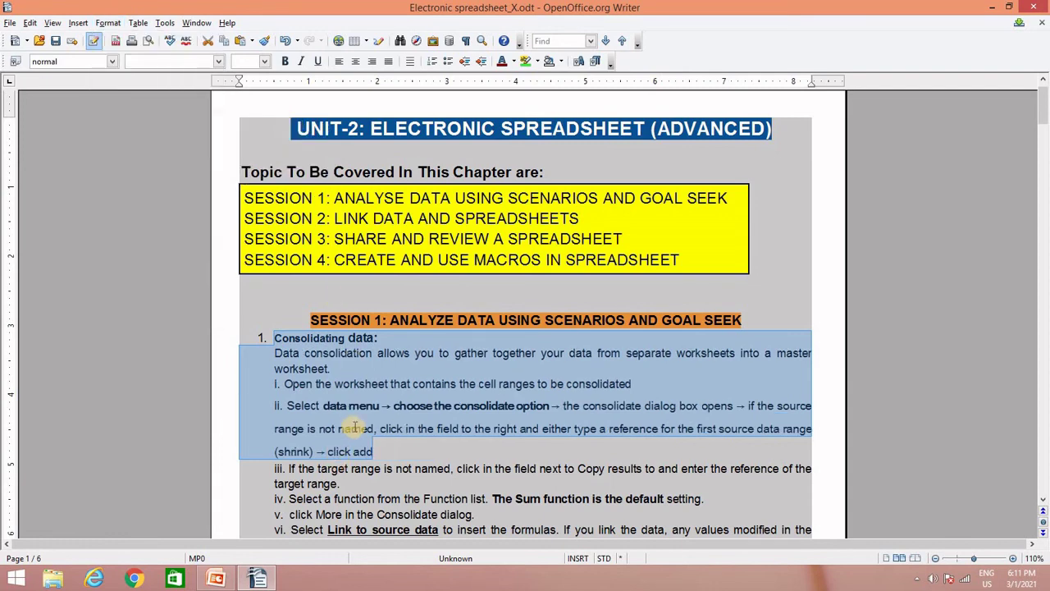
pyautogui.click(279, 353)
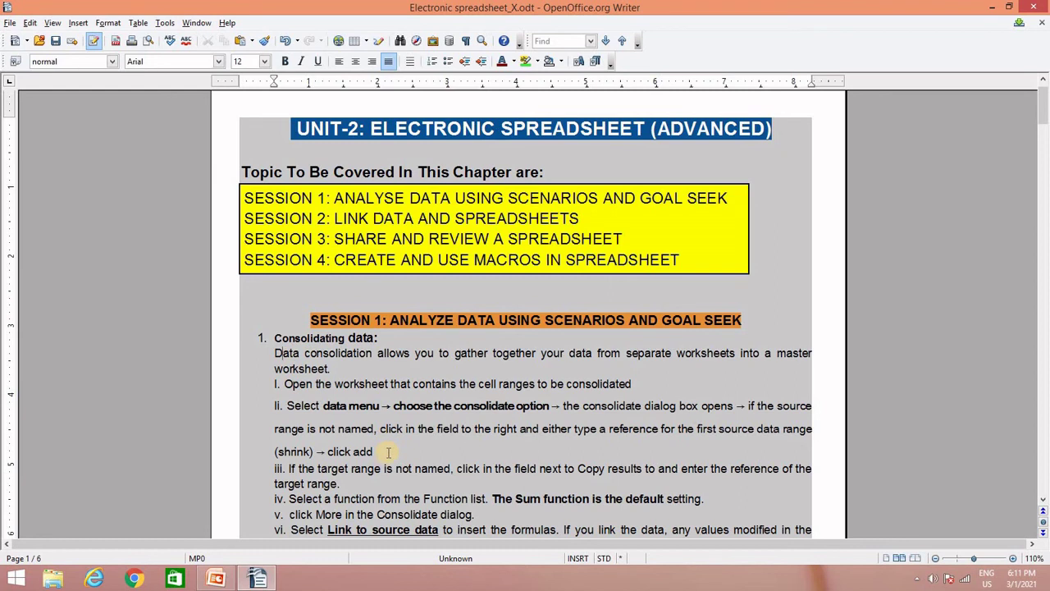
# Change the text below the heading, from "Data consolidation" through "click add" in item ii, to upper case
pyautogui.moveTo(375, 451); pyautogui.dragTo(275, 353)
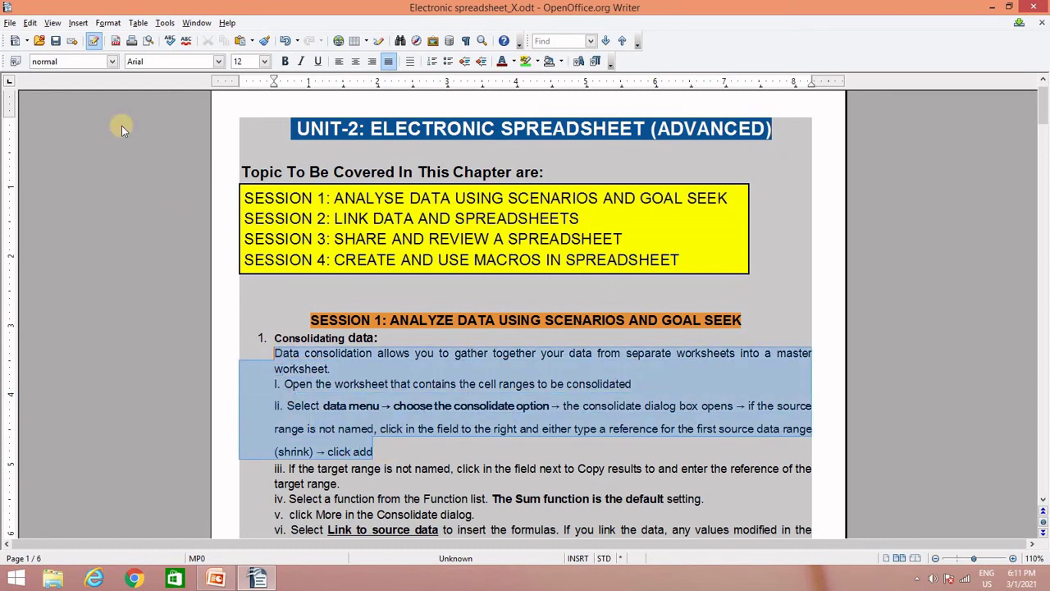
pyautogui.click(109, 22)
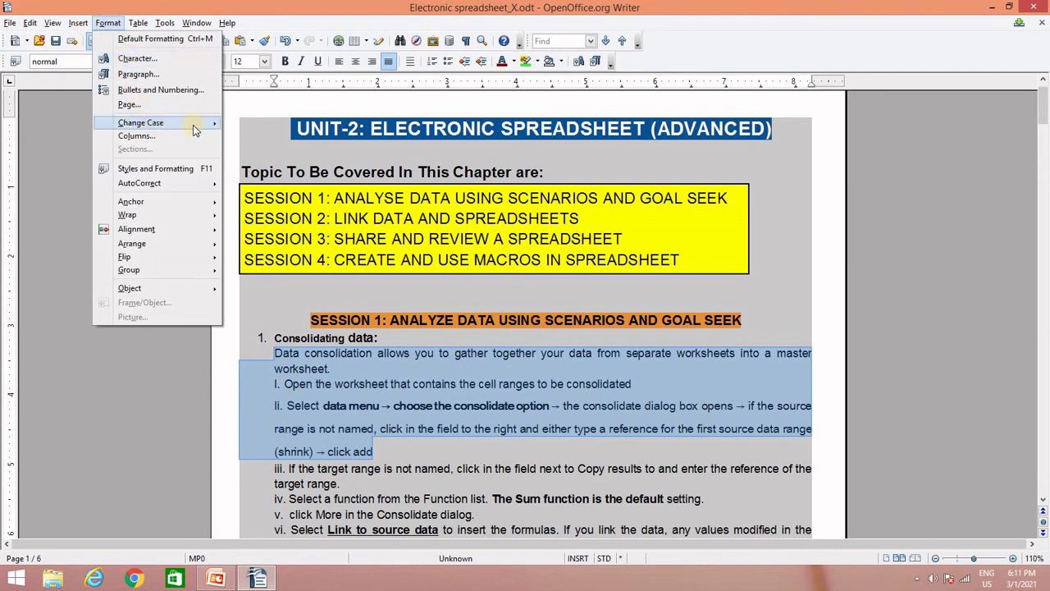
pyautogui.click(256, 151)
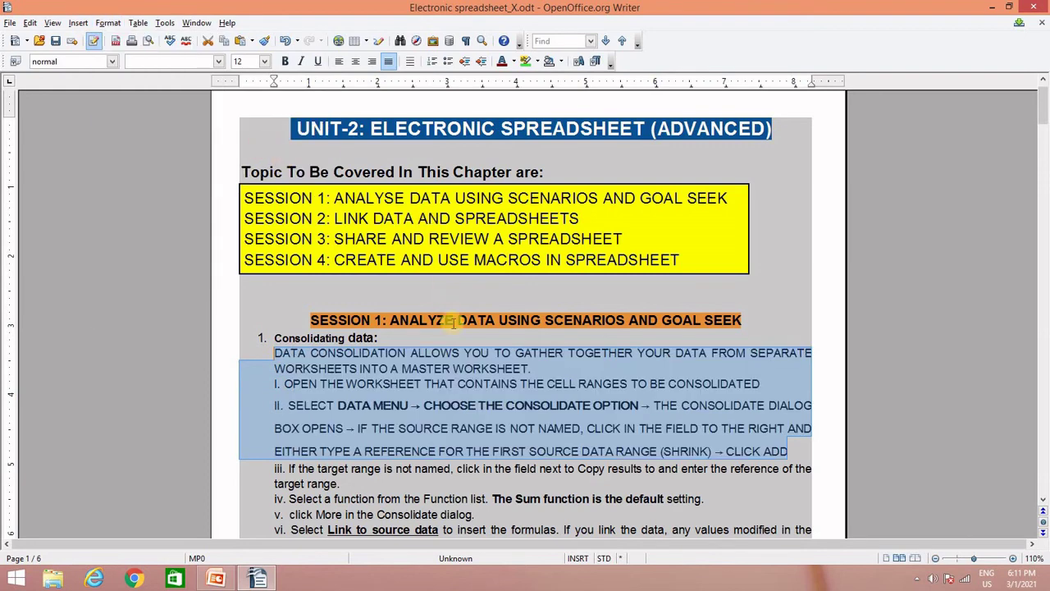
# Change the selected introductory paragraph and items i and ii to lower case
pyautogui.click(109, 23)
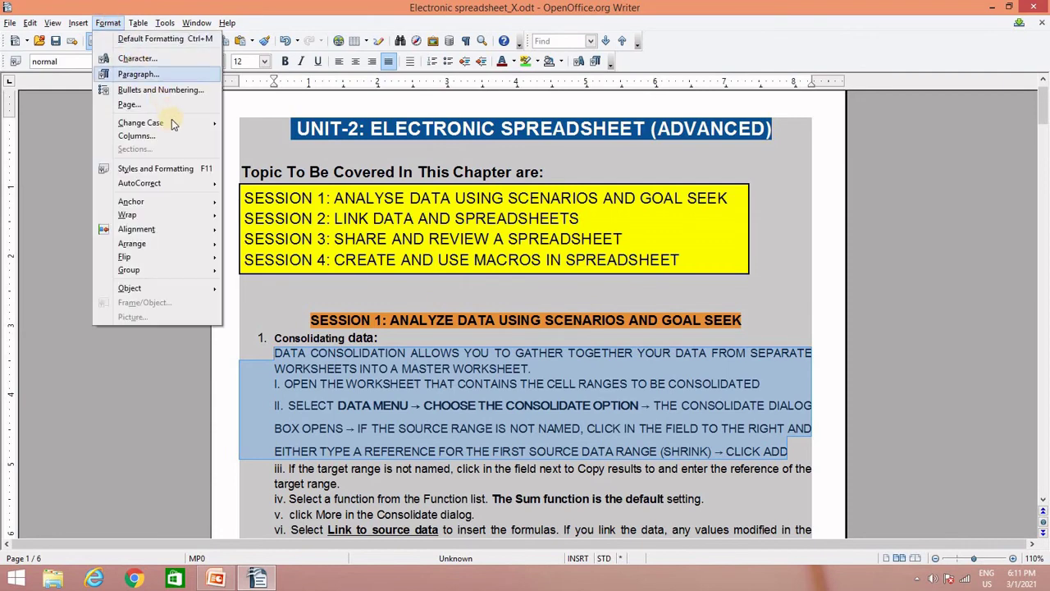
pyautogui.click(206, 127)
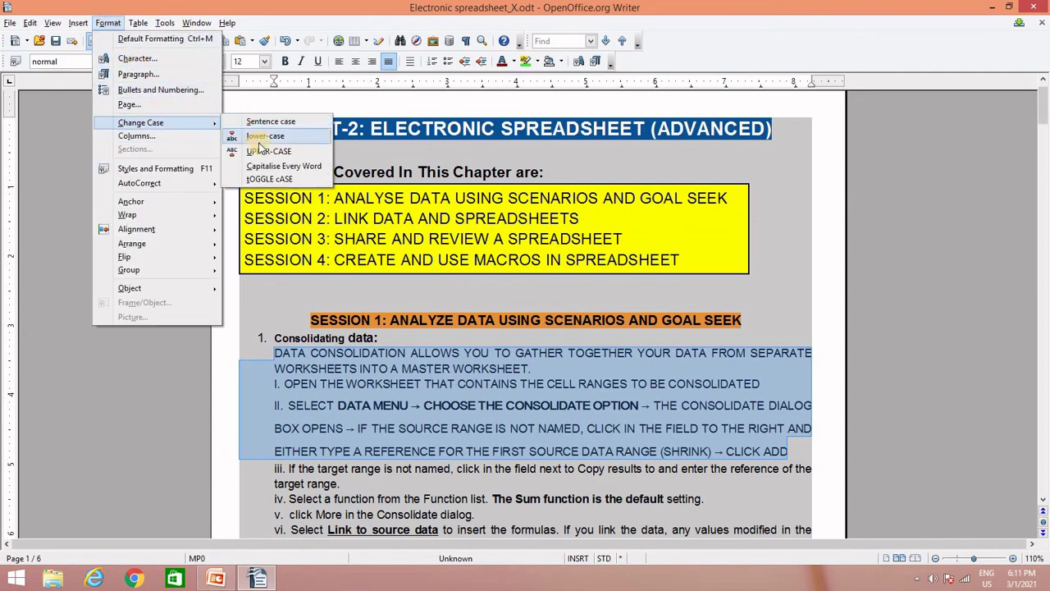
pyautogui.click(256, 137)
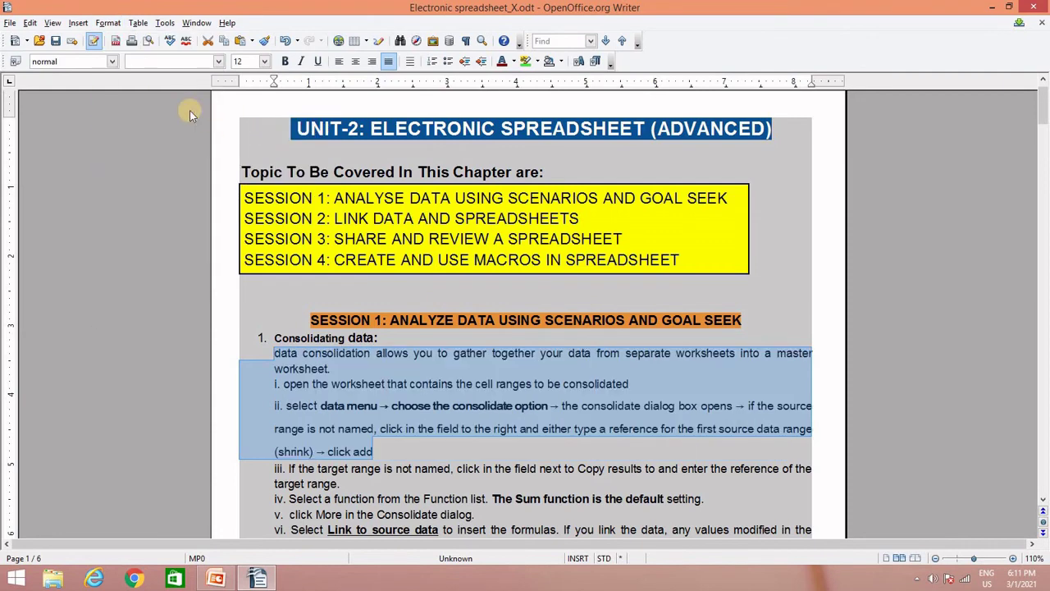
# Capitalize every word of the selected introductory paragraph and items i and ii, and clear the selection
pyautogui.click(105, 23)
pyautogui.moveTo(197, 123)
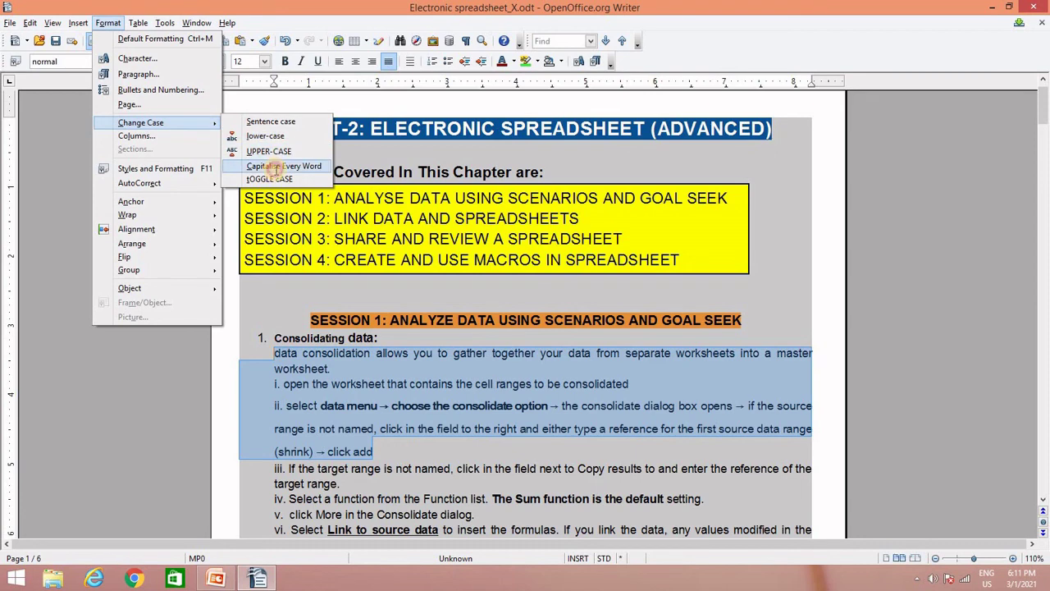
pyautogui.click(274, 166)
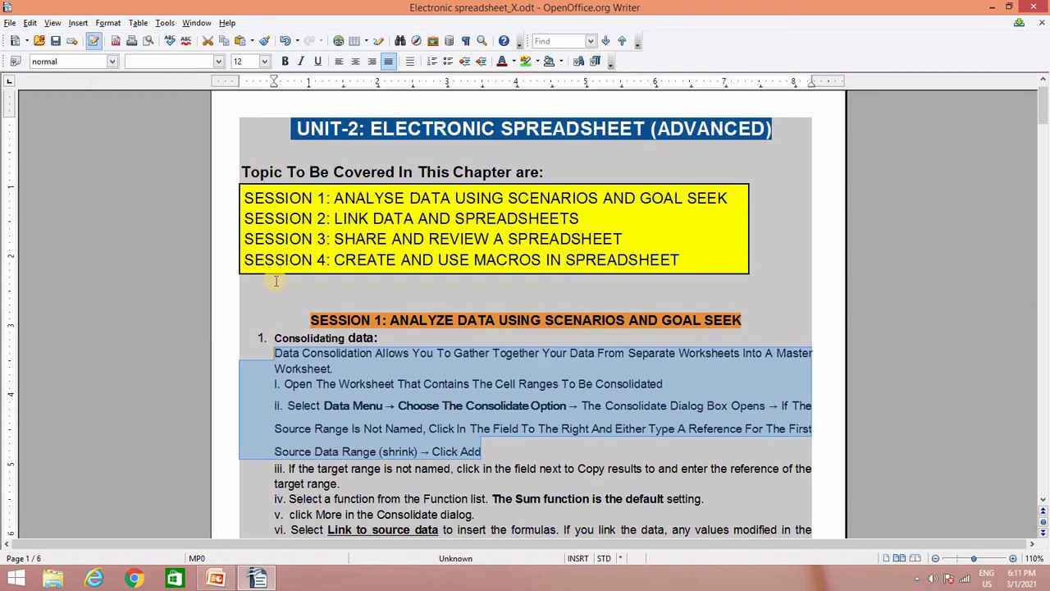
pyautogui.click(345, 353)
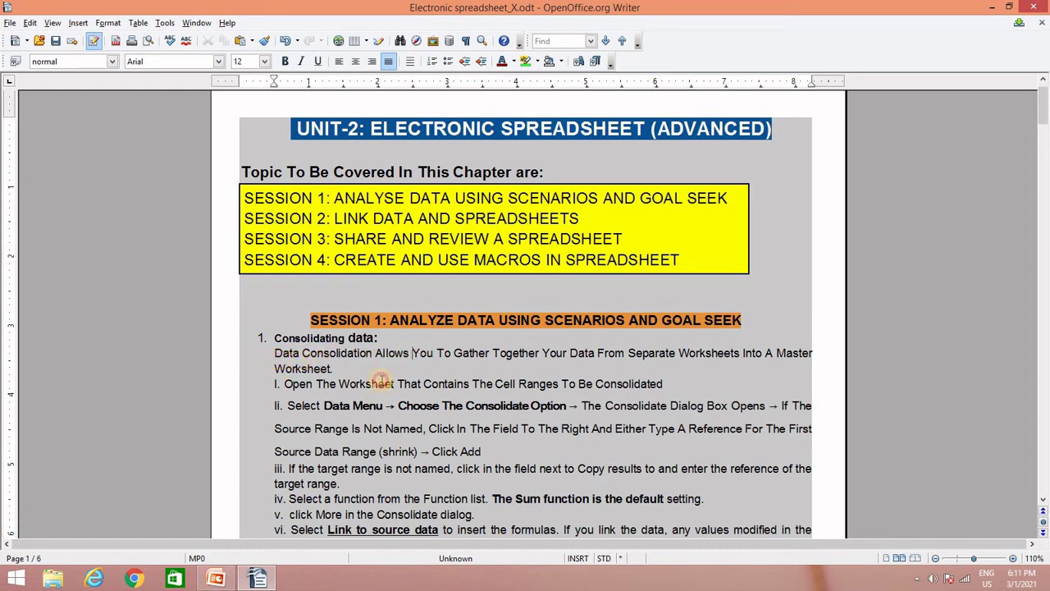
# Apply toggle case to the introductory paragraph and items i and ii, through "Click Add"
pyautogui.moveTo(276, 354); pyautogui.dragTo(482, 453)
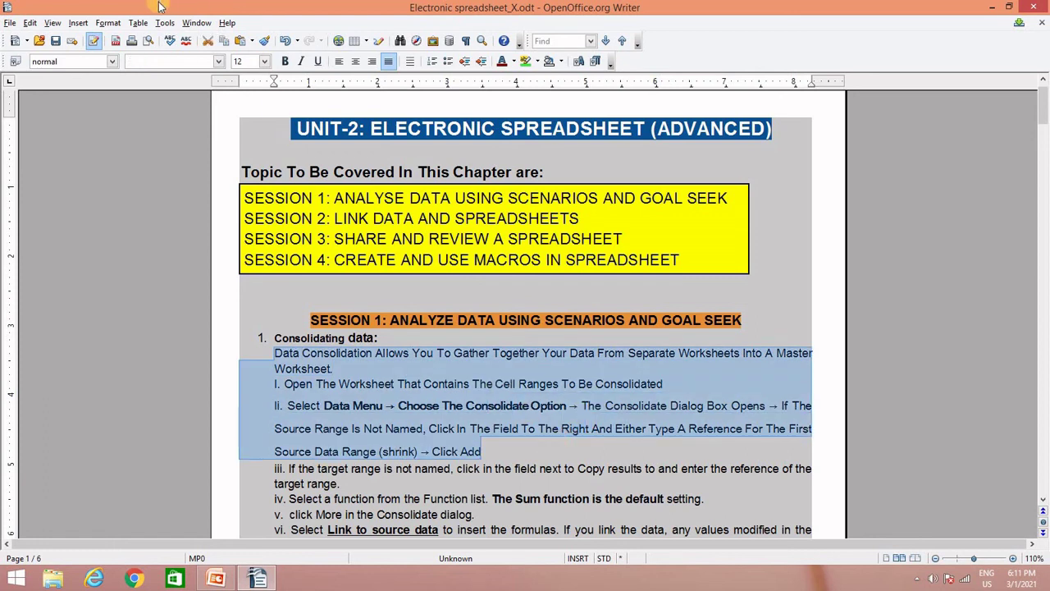
pyautogui.click(107, 23)
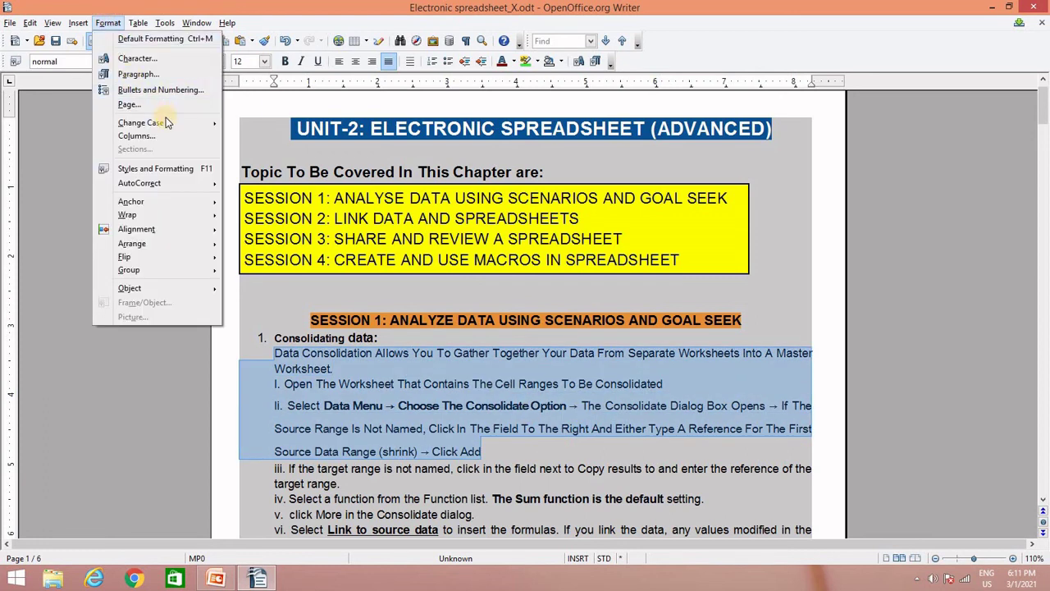
pyautogui.moveTo(165, 125)
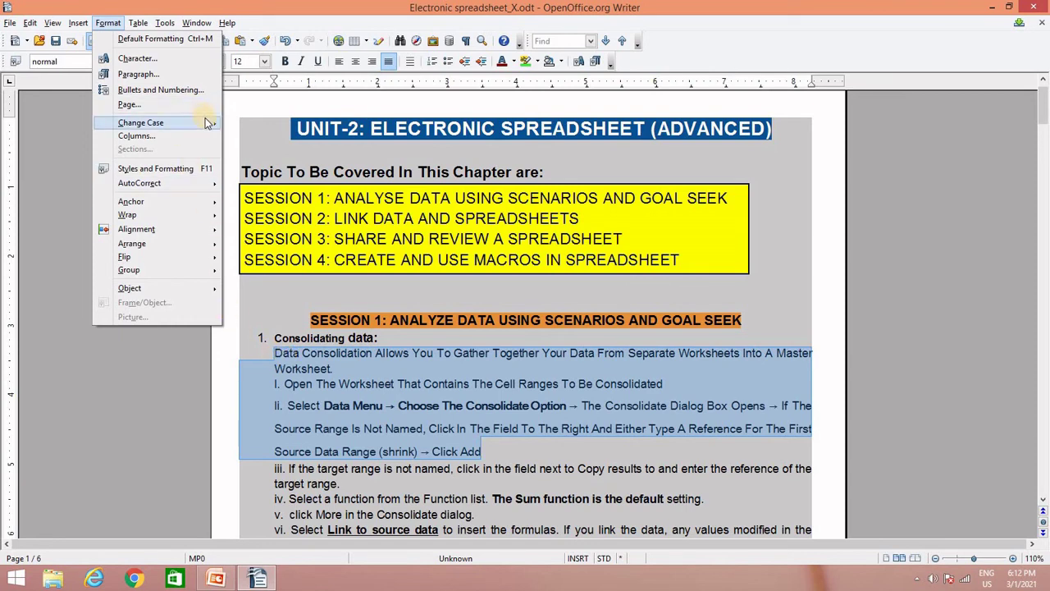
pyautogui.moveTo(208, 121)
pyautogui.click(265, 179)
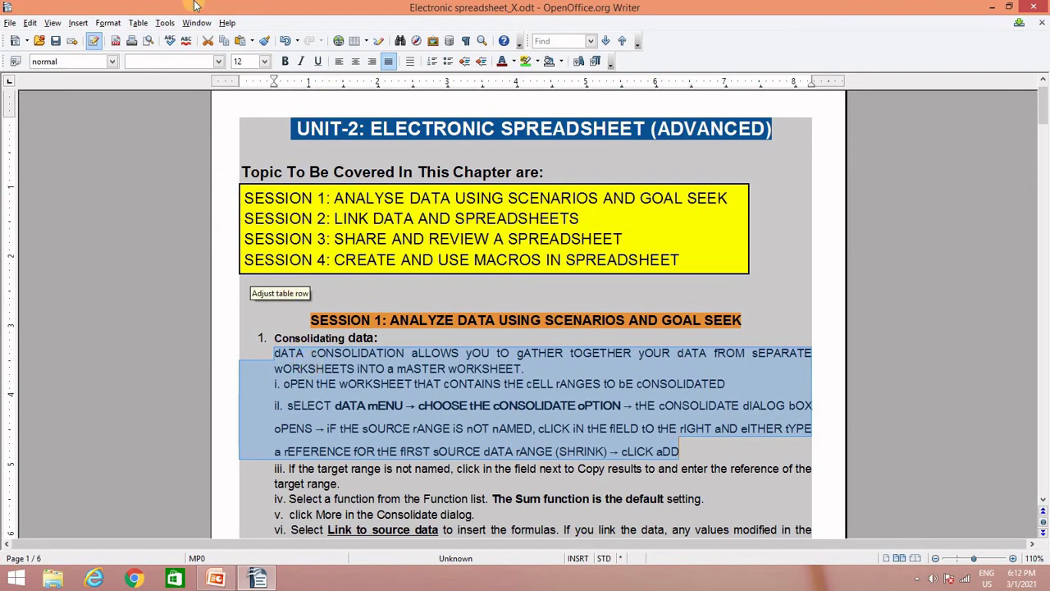
# Cycle the selected paragraph and items i and ii through the case styles, ending with every word capitalized
pyautogui.hotkey('shift', 'F3')
pyautogui.hotkey('shift', 'F3')
pyautogui.hotkey('shift', 'F3')
pyautogui.hotkey('shift', 'F3')
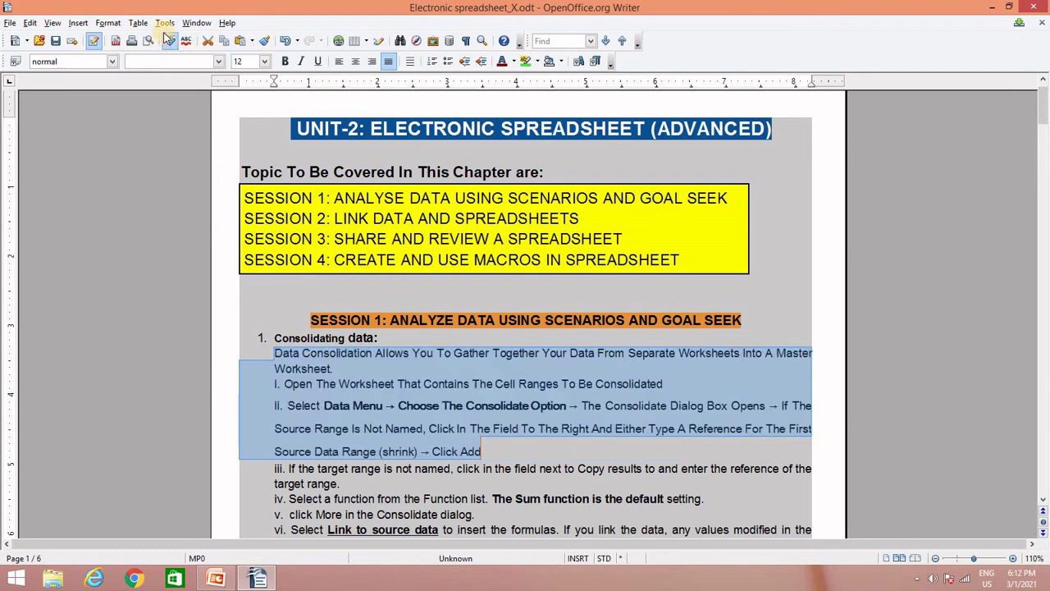
# Undo all case changes in the introductory paragraph and items i and ii, leaving the heading word "Consolidating" in bold
pyautogui.hotkey('ctrl', 'z')
pyautogui.hotkey('ctrl', 'z')
pyautogui.hotkey('ctrl', 'z')
pyautogui.hotkey('ctrl', 'z')
pyautogui.hotkey('ctrl', 'z')
pyautogui.hotkey('ctrl', 'z')
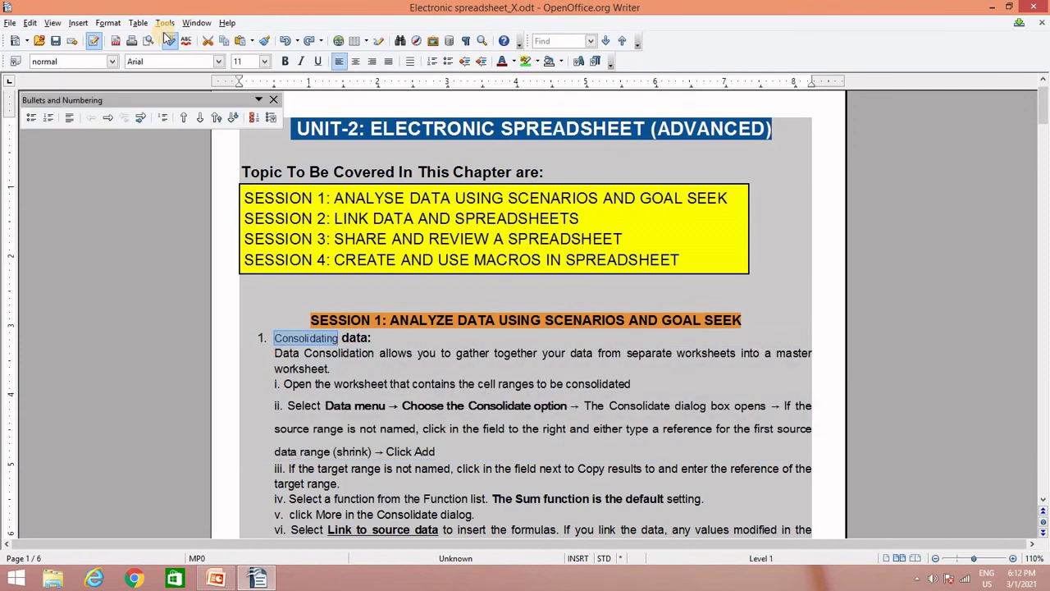
pyautogui.hotkey('ctrl', 'z')
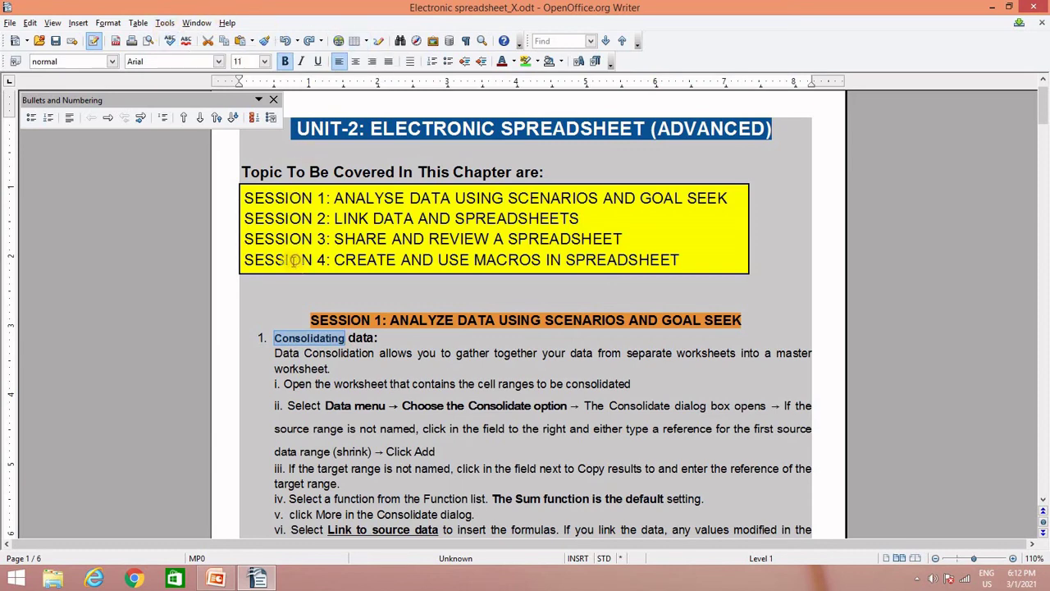
# Customise the Formatting toolbar so it includes the Superscript and Subscript commands
pyautogui.click(611, 63)
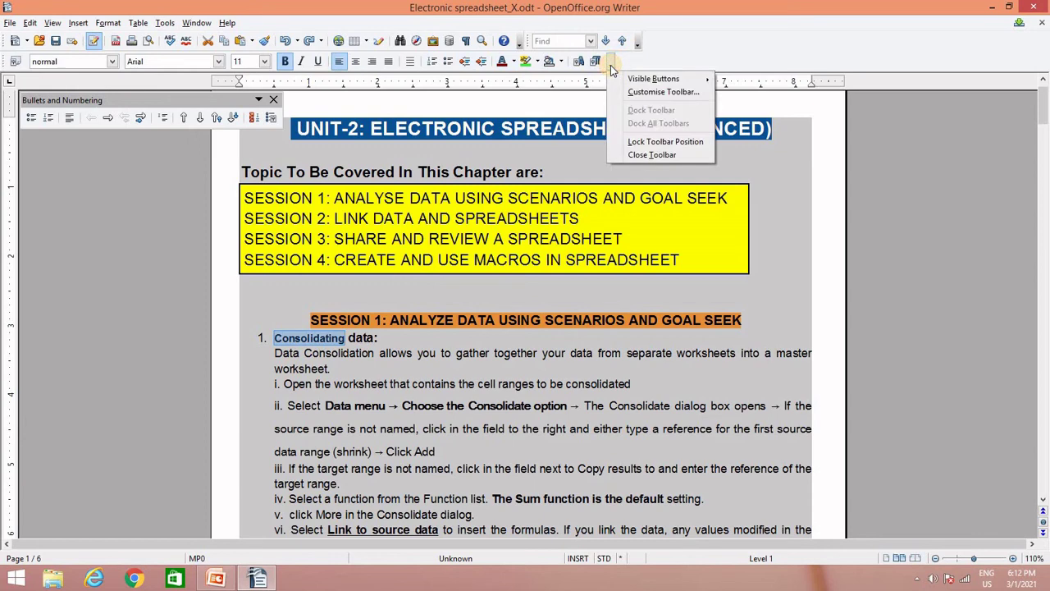
pyautogui.click(648, 92)
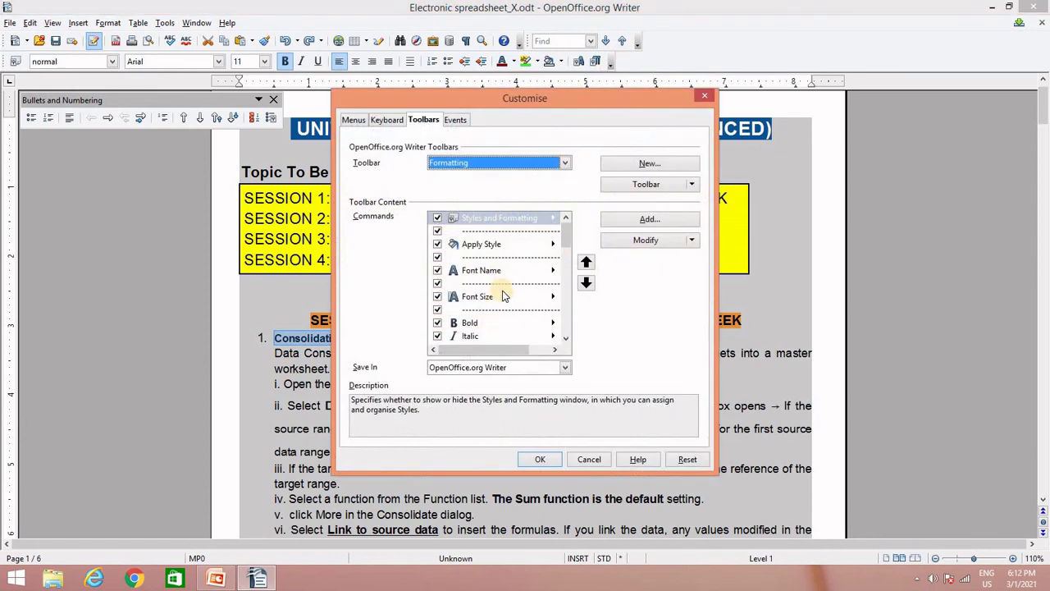
pyautogui.scroll(-1, 505, 294)
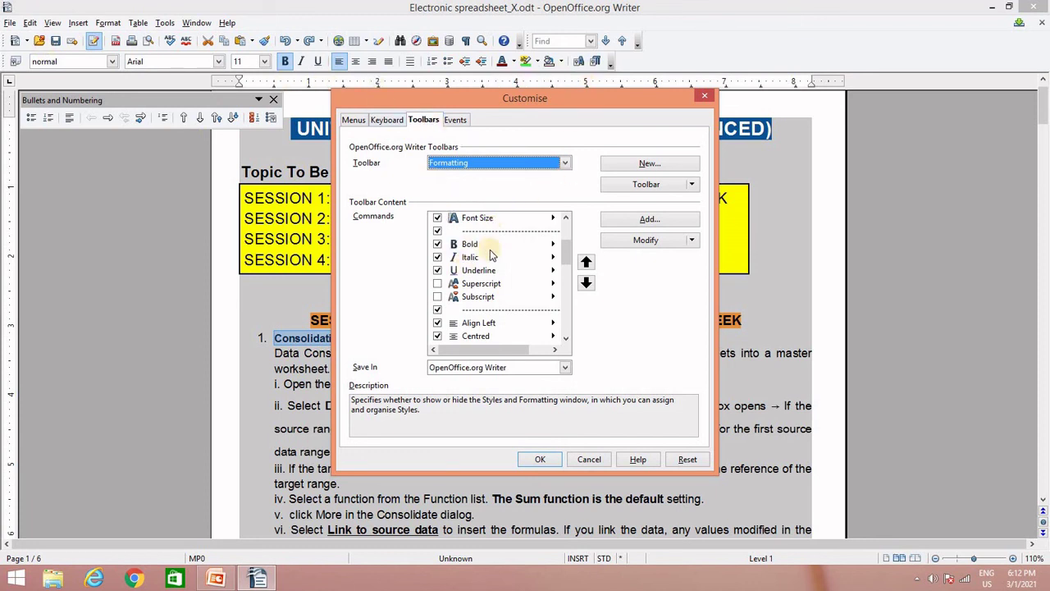
pyautogui.click(437, 283)
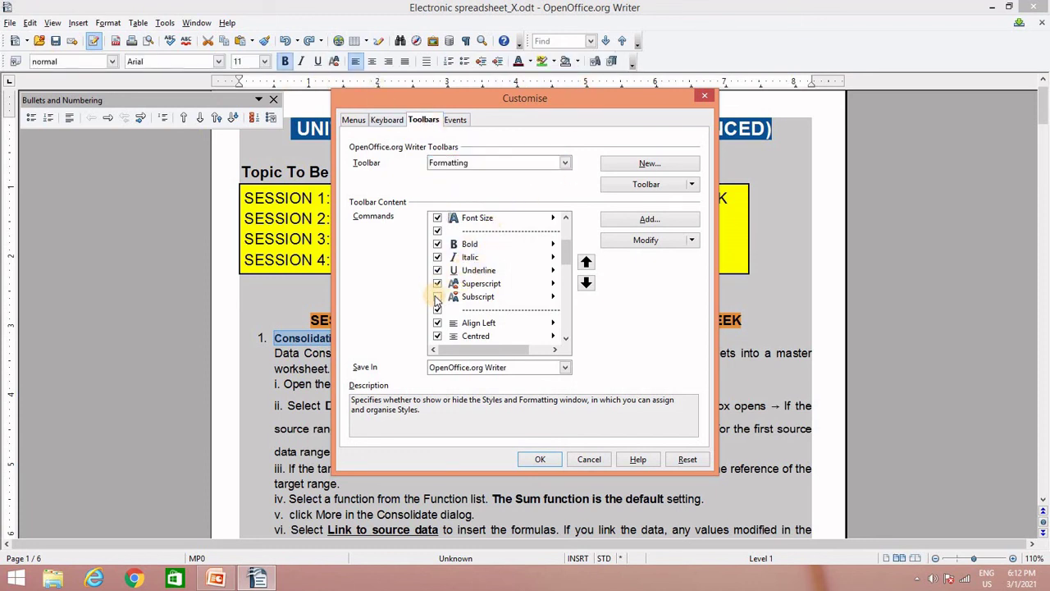
pyautogui.click(438, 297)
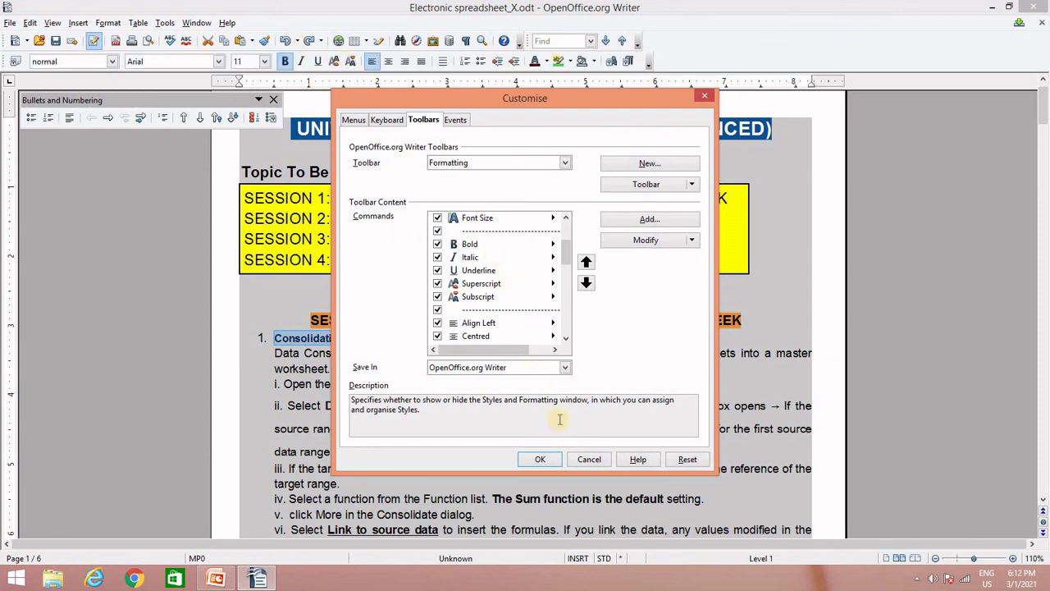
pyautogui.click(540, 459)
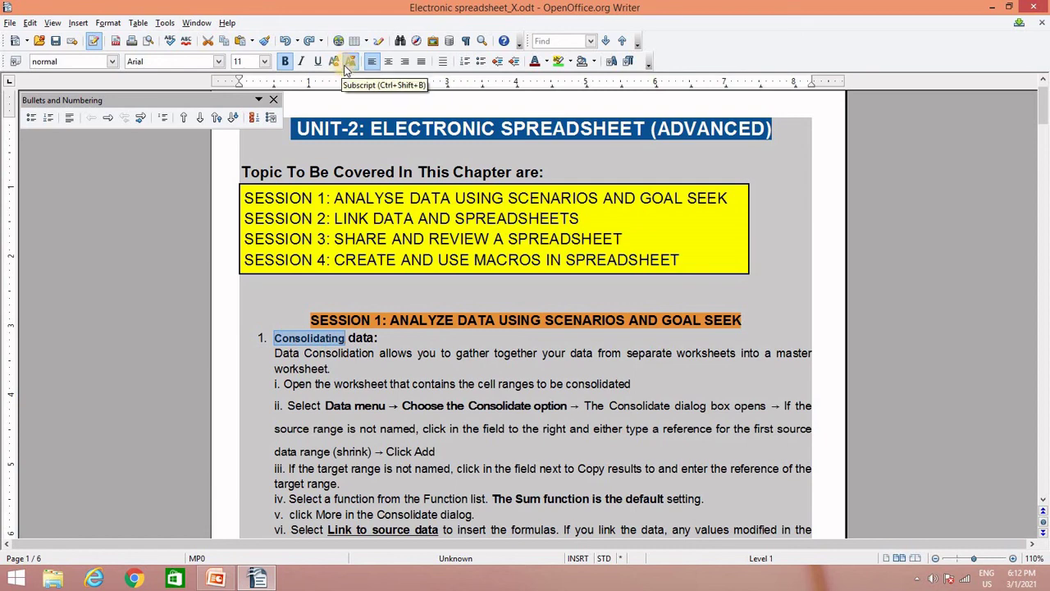
# Format the ending "a:" of the "Consolidating data:" heading as superscript through the character position settings
pyautogui.click(361, 330)
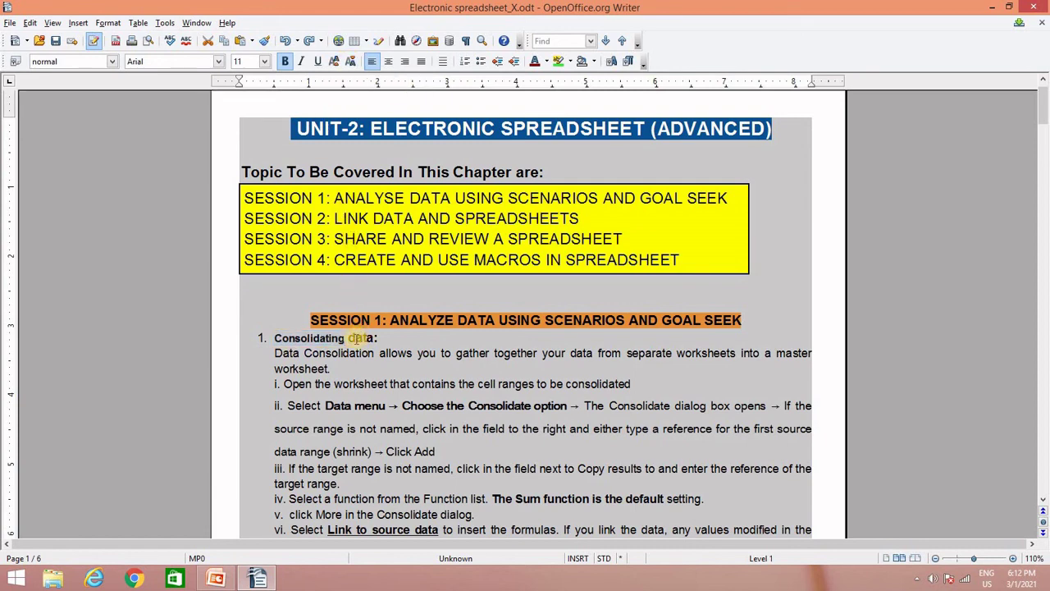
pyautogui.click(351, 337)
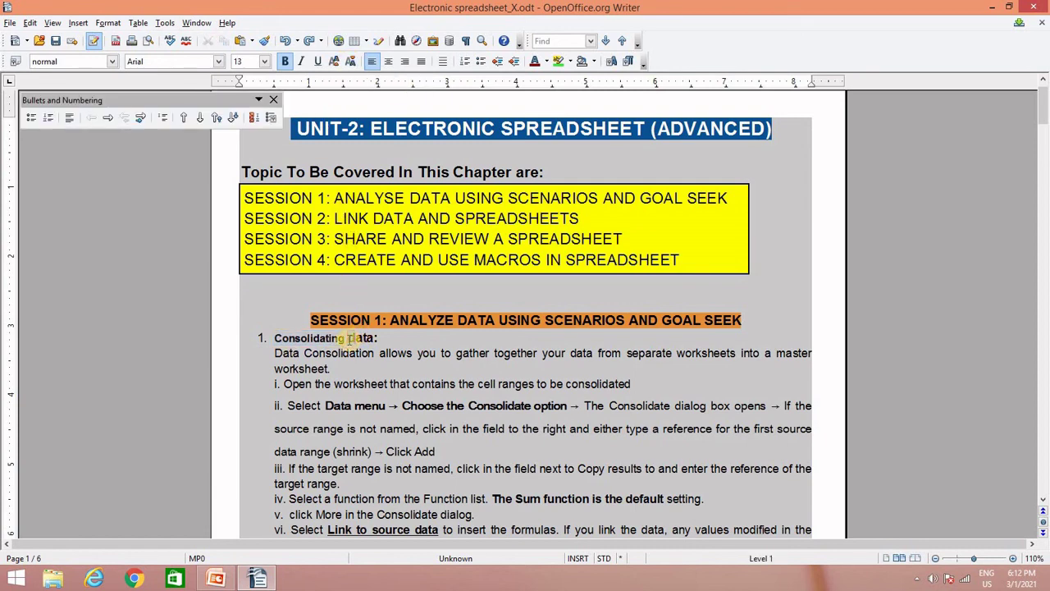
pyautogui.moveTo(351, 337); pyautogui.dragTo(377, 330)
pyautogui.click(373, 335)
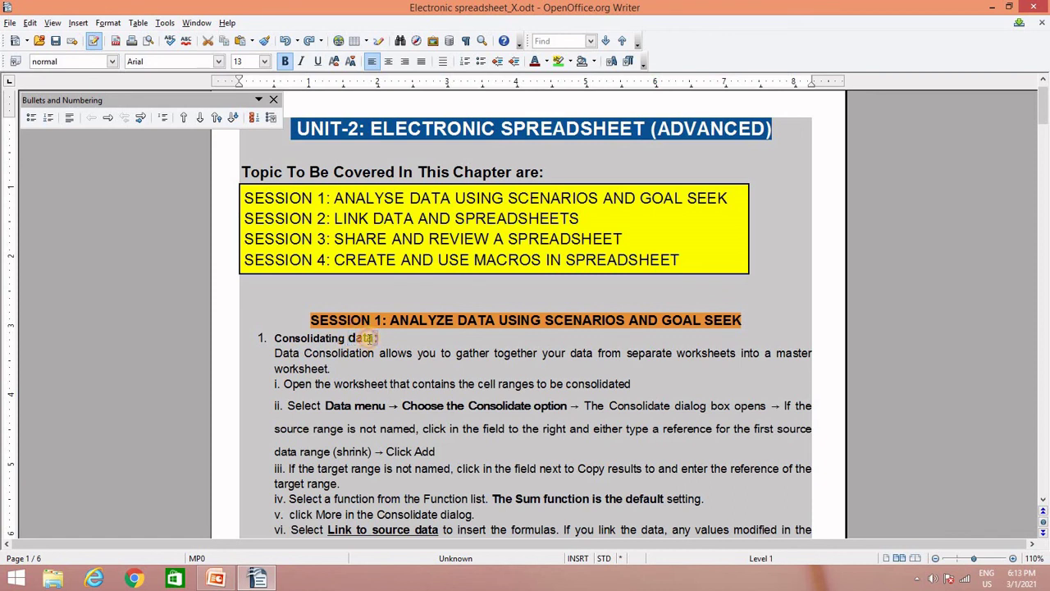
pyautogui.doubleClick(371, 337)
pyautogui.click(377, 337)
pyautogui.moveTo(379, 338); pyautogui.dragTo(363, 337)
pyautogui.click(109, 22)
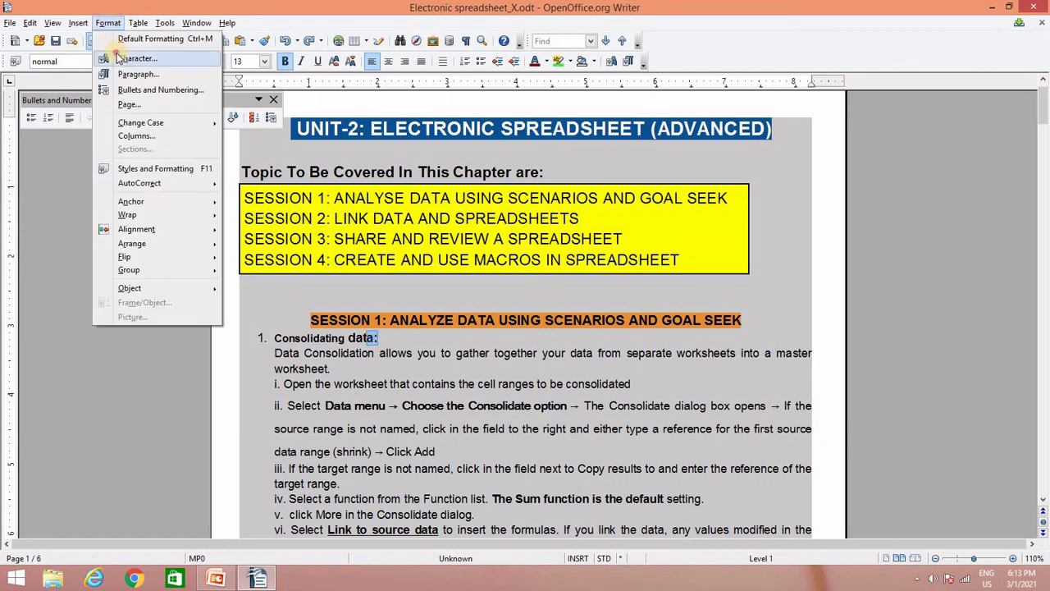
pyautogui.click(131, 58)
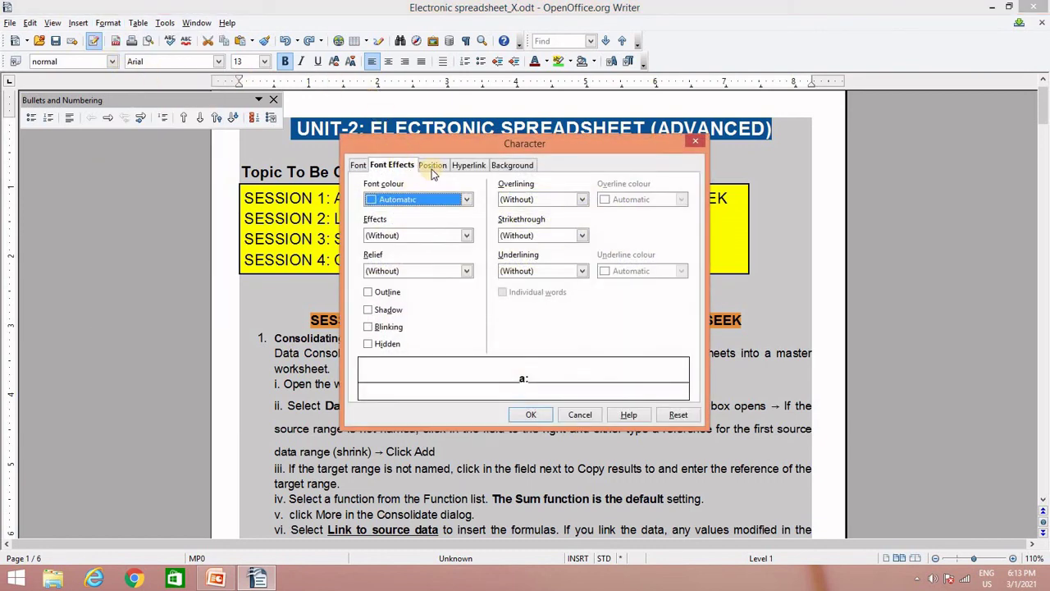
pyautogui.click(431, 167)
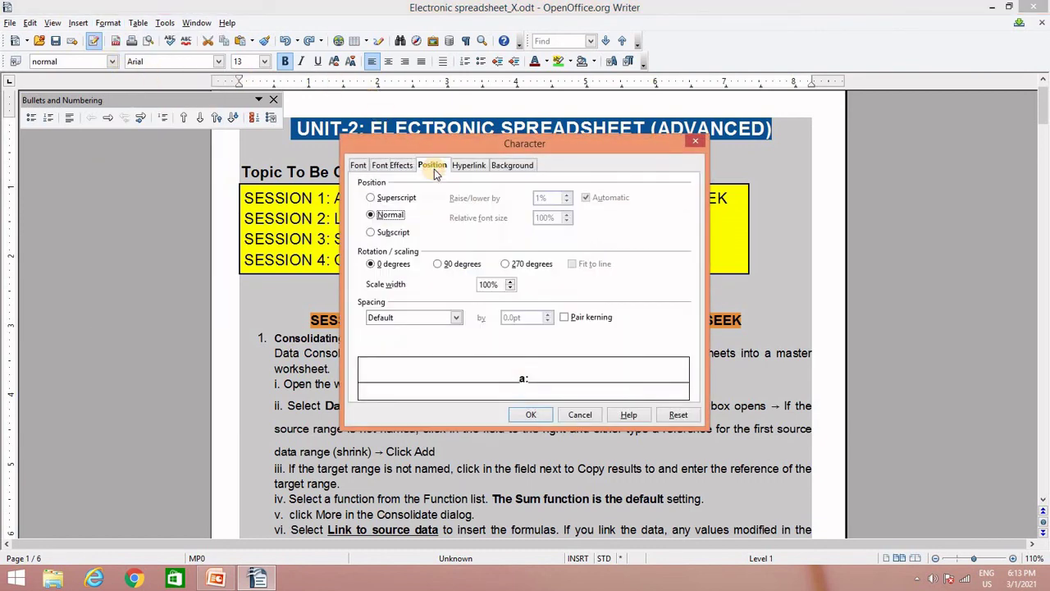
pyautogui.click(373, 199)
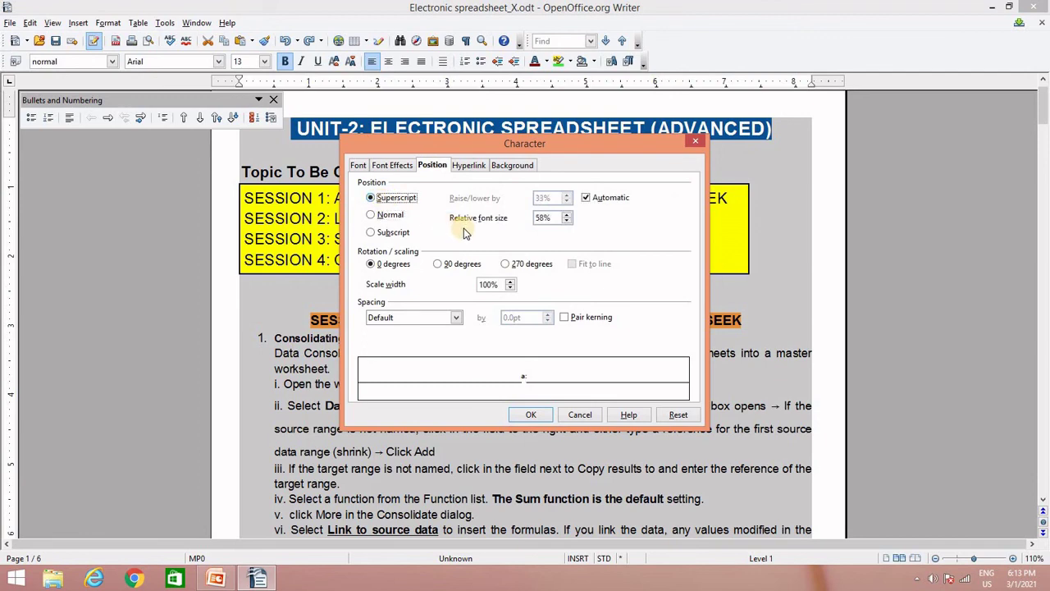
pyautogui.click(531, 413)
pyautogui.click(382, 340)
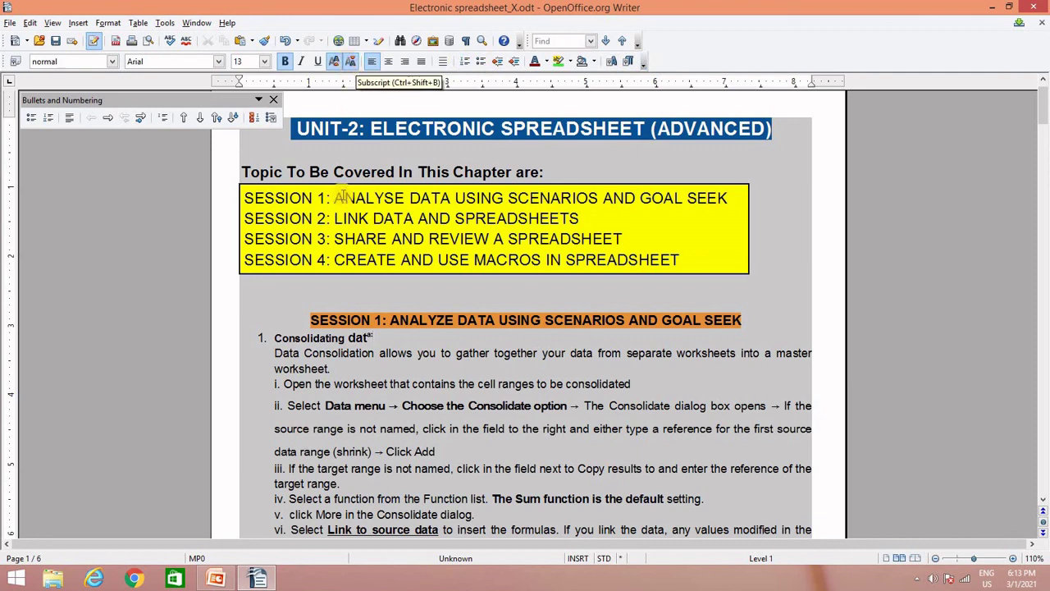
# Format the final "t" of "worksheet" in item i as superscript and replace that with subscript
pyautogui.click(384, 383)
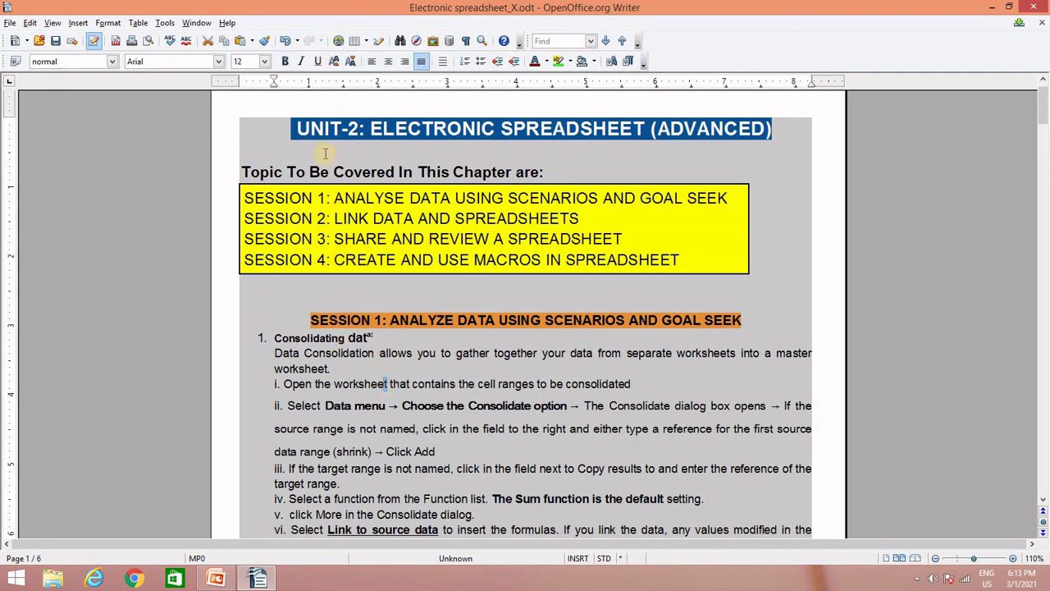
pyautogui.click(335, 61)
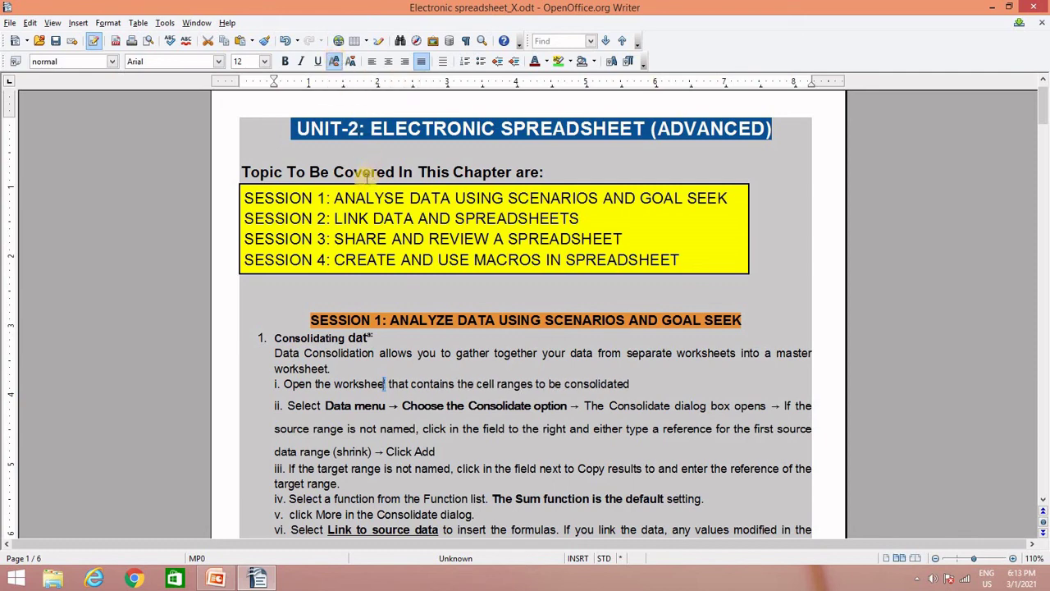
pyautogui.click(347, 66)
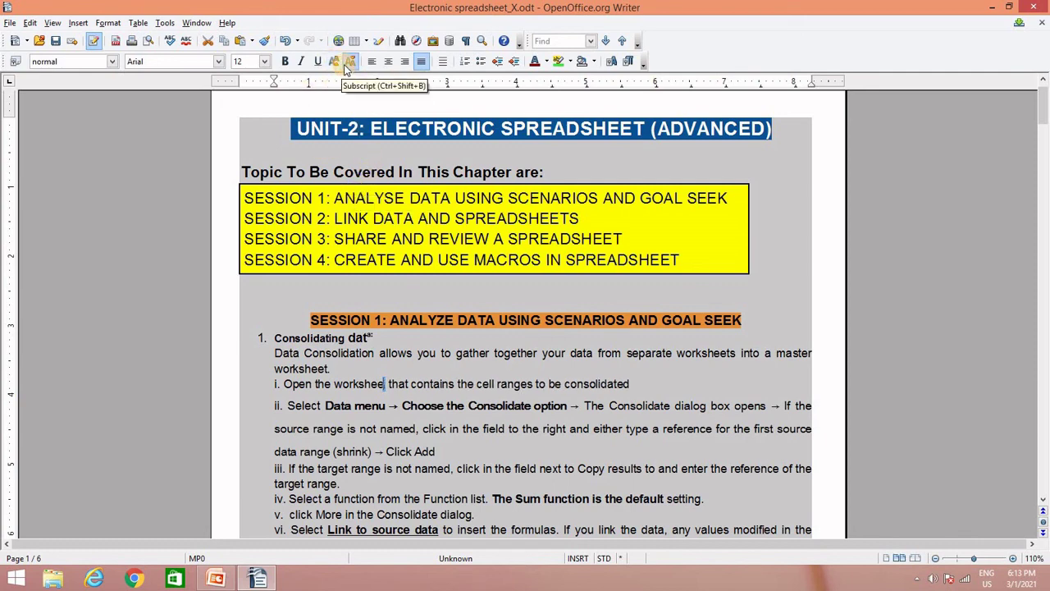
pyautogui.click(346, 69)
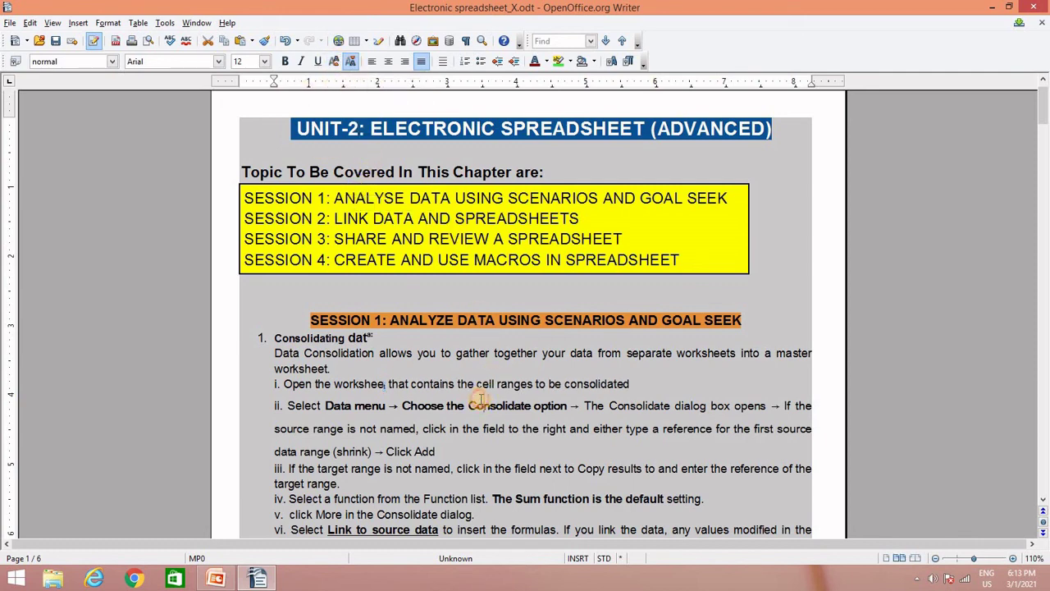
pyautogui.click(474, 400)
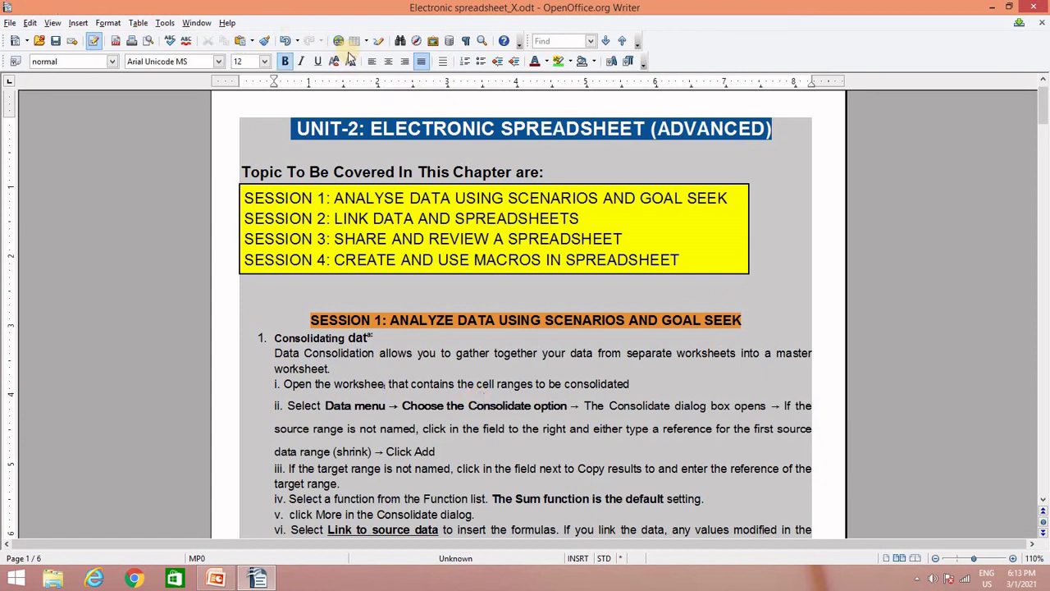
# Toggle superscript on the ending "a:" of the "Consolidating data:" heading and change it to subscript
pyautogui.doubleClick(358, 338)
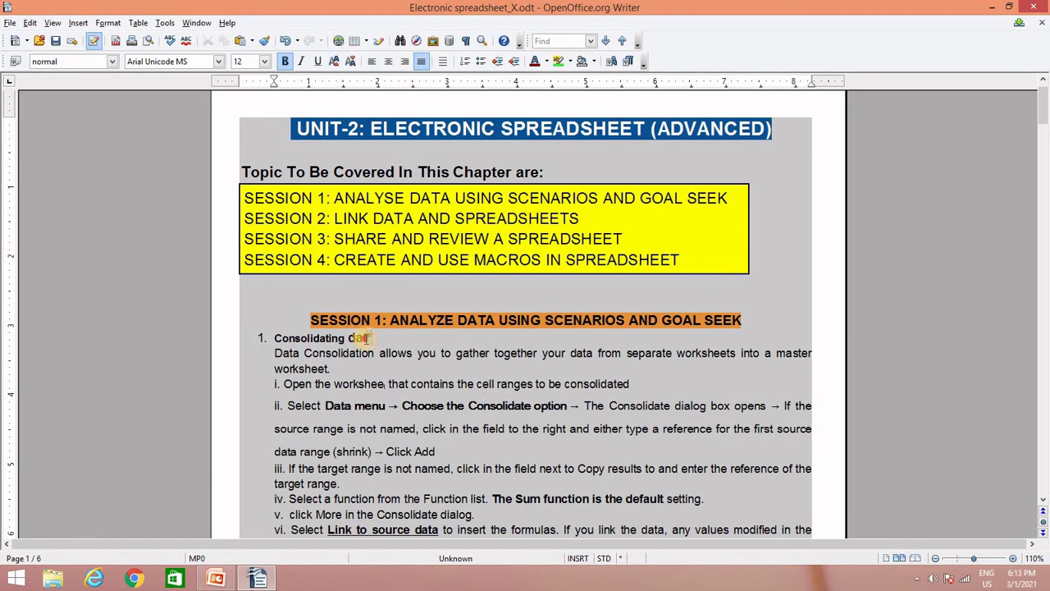
pyautogui.click(353, 128)
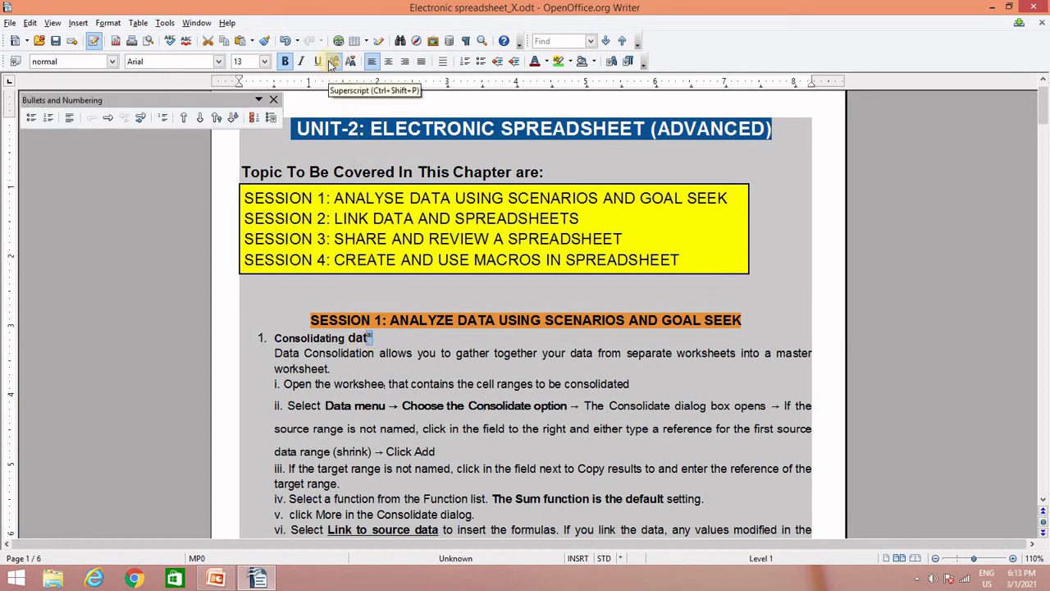
pyautogui.click(330, 62)
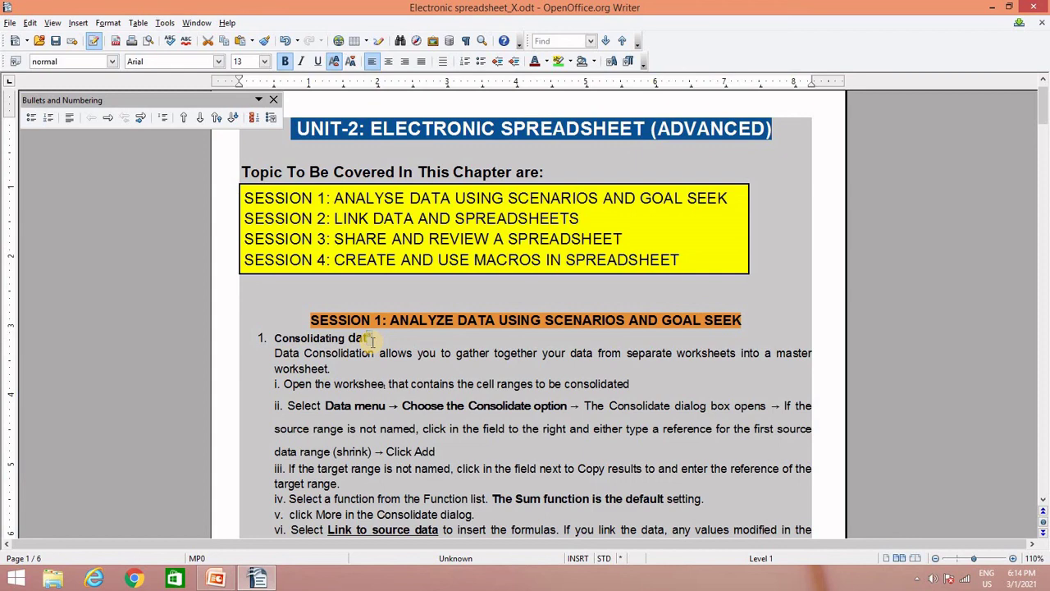
pyautogui.moveTo(374, 338); pyautogui.dragTo(366, 338)
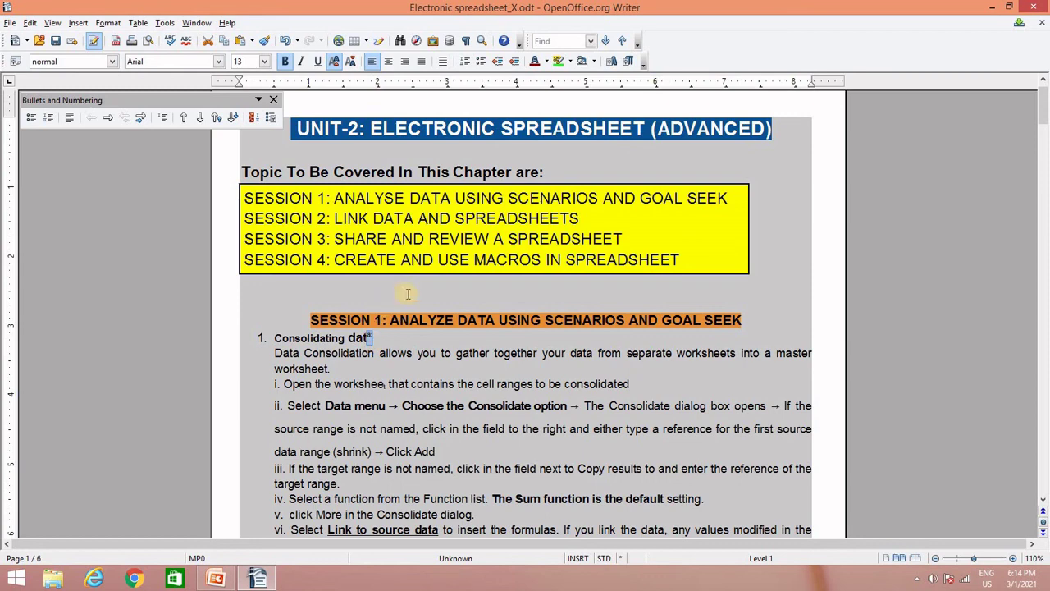
pyautogui.click(336, 64)
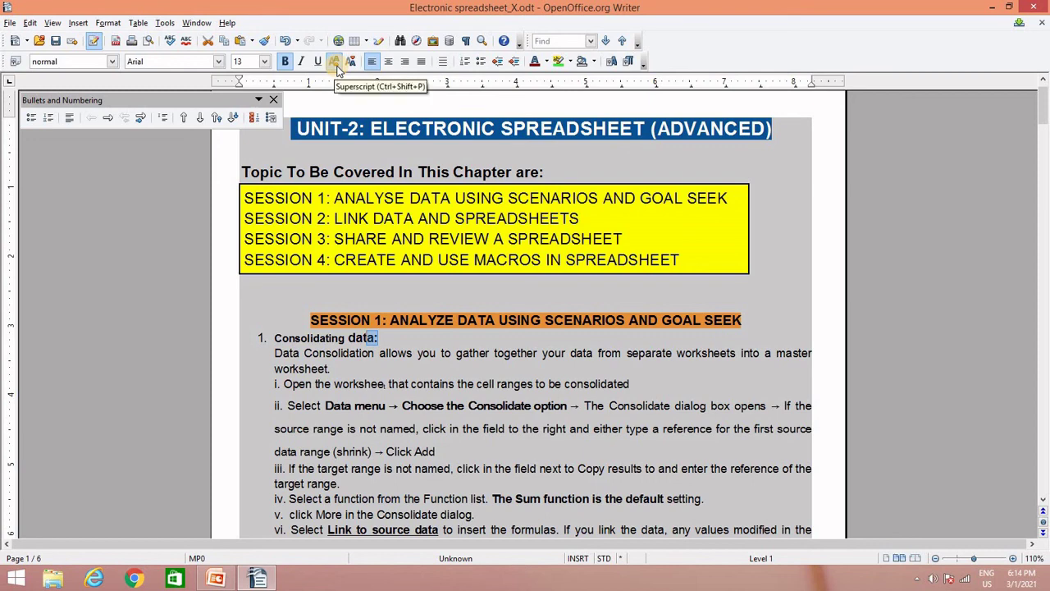
pyautogui.click(335, 65)
pyautogui.hotkey('ctrl', 'shift', 'b')
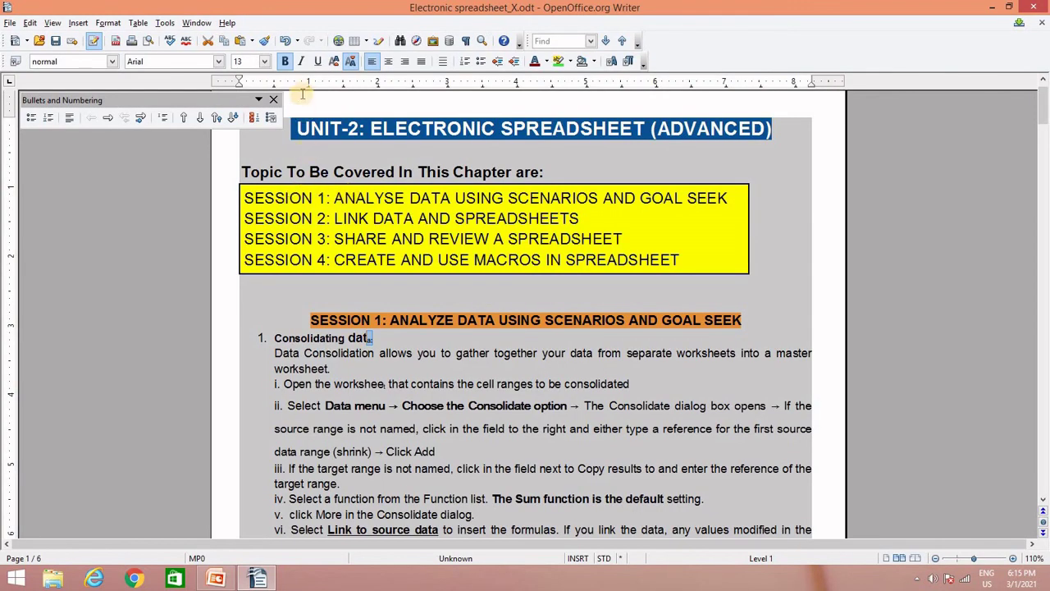
# Close the floating Bullets and Numbering toolbar and the document window
pyautogui.click(273, 99)
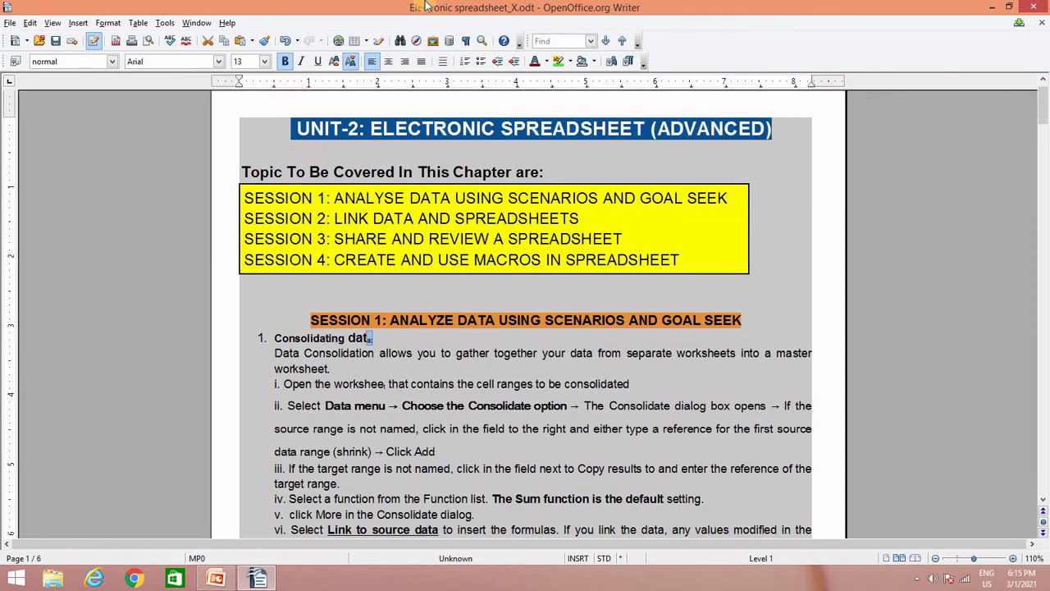
pyautogui.click(1034, 7)
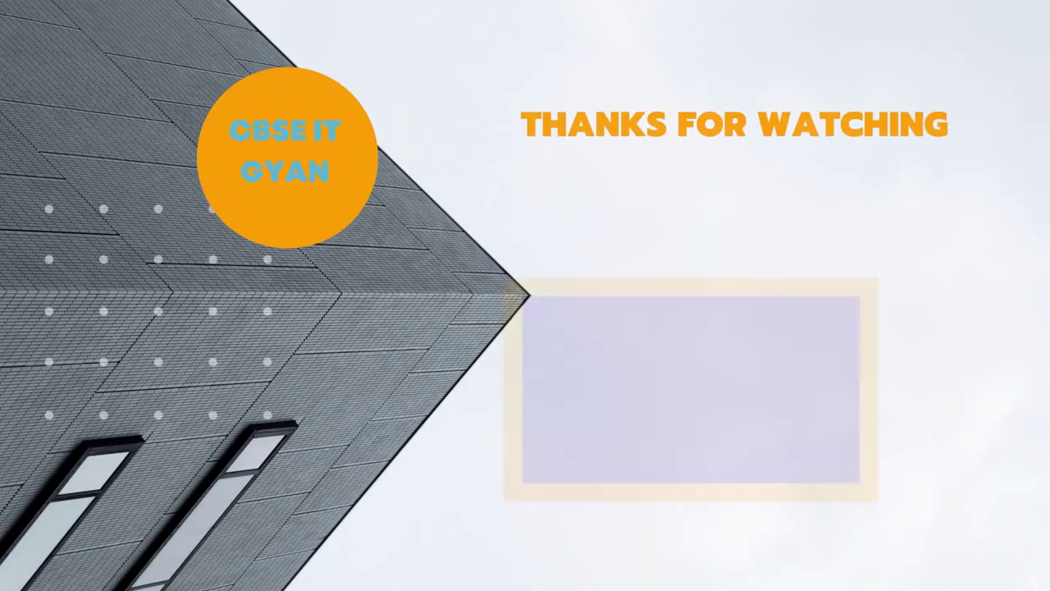